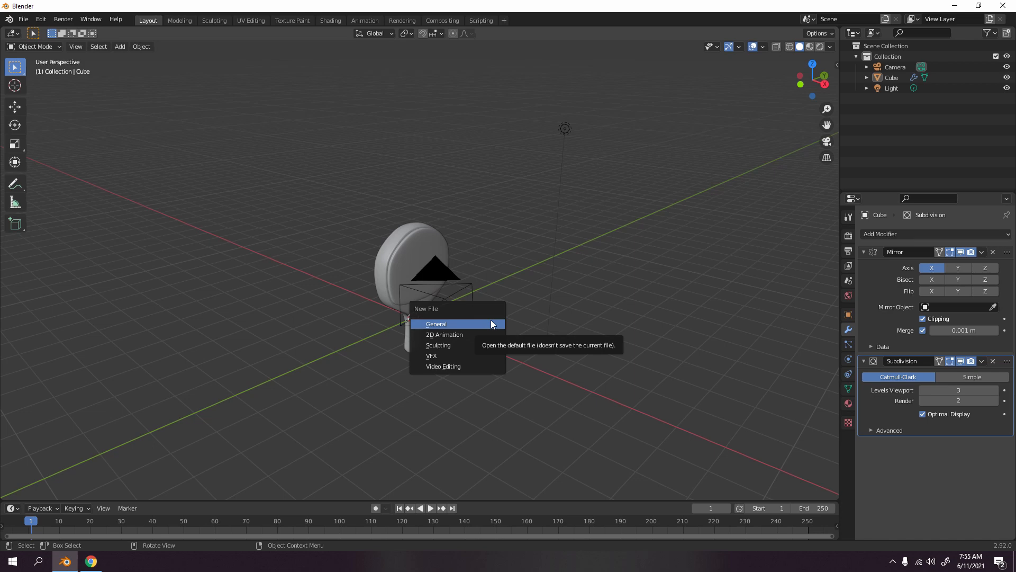
# - Start a new General file without saving the changes to the current scene
pyautogui.click(490, 324)
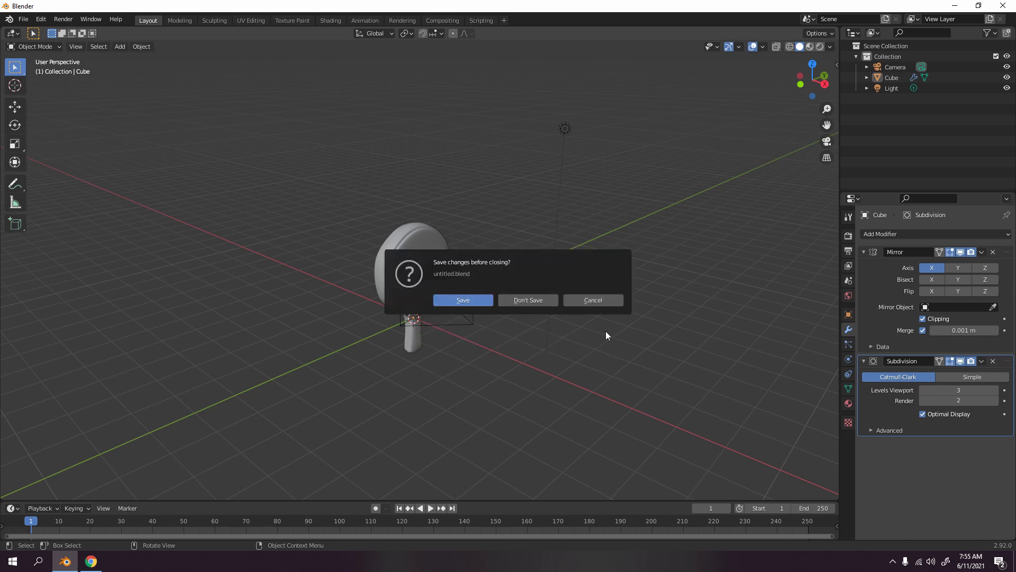
pyautogui.click(528, 300)
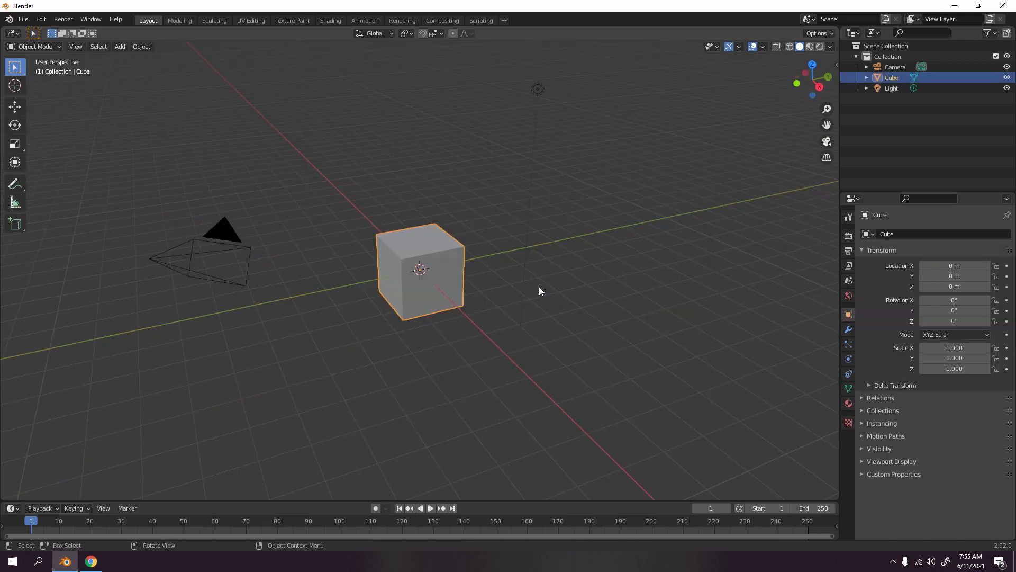
# - Turn on the Screencast Keys display for the viewport
pyautogui.press('n')
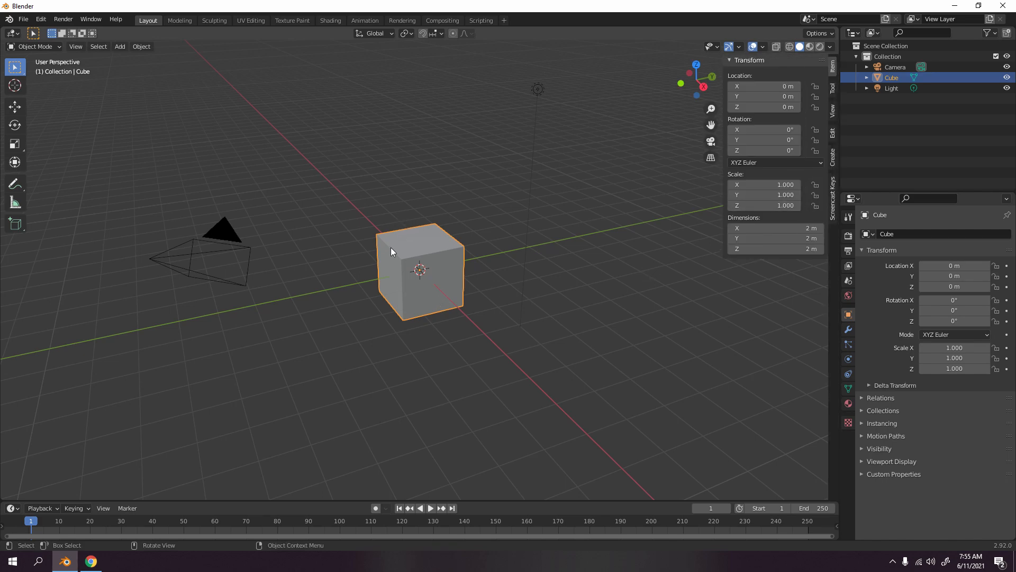
pyautogui.click(834, 191)
pyautogui.click(737, 60)
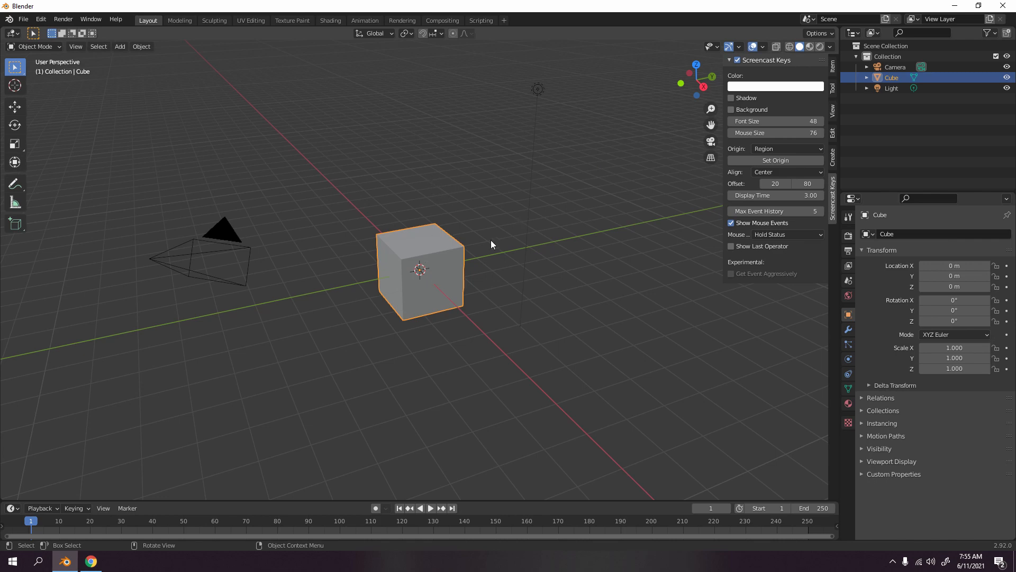
pyautogui.press('n')
pyautogui.click(487, 176)
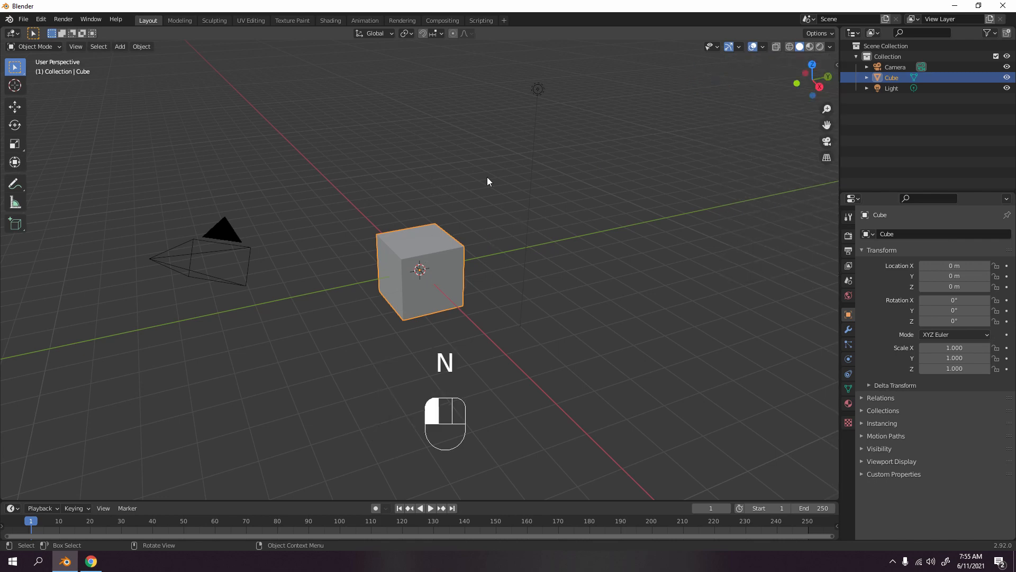
# - Enable Cavity in the solid viewport shading options and check the cube's edges
pyautogui.click(437, 258)
pyautogui.moveTo(437, 258)
pyautogui.mouseDown(button='middle')
pyautogui.moveTo(462, 301)
pyautogui.moveTo(433, 266)
pyautogui.mouseUp(button='middle')
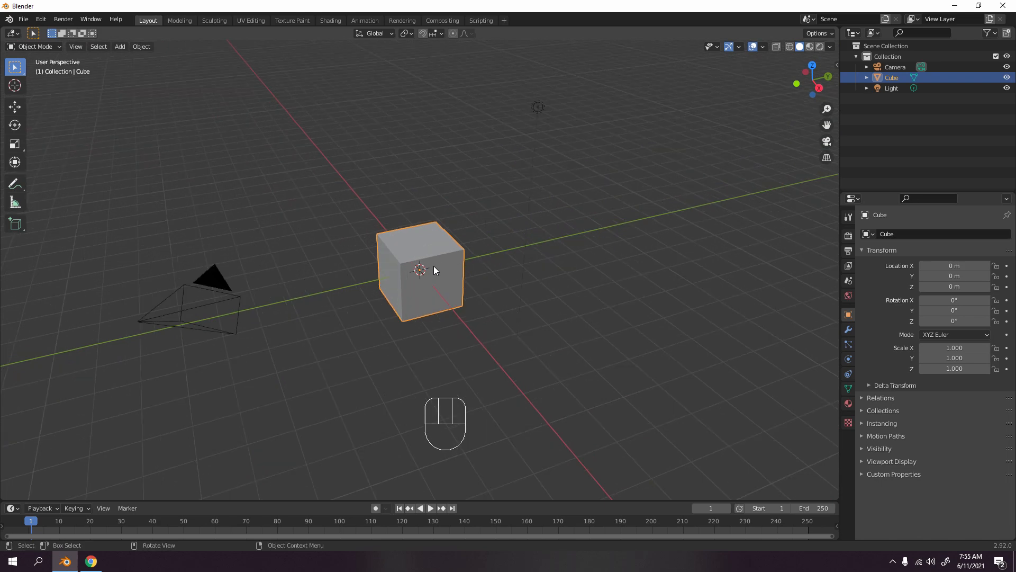
pyautogui.click(829, 47)
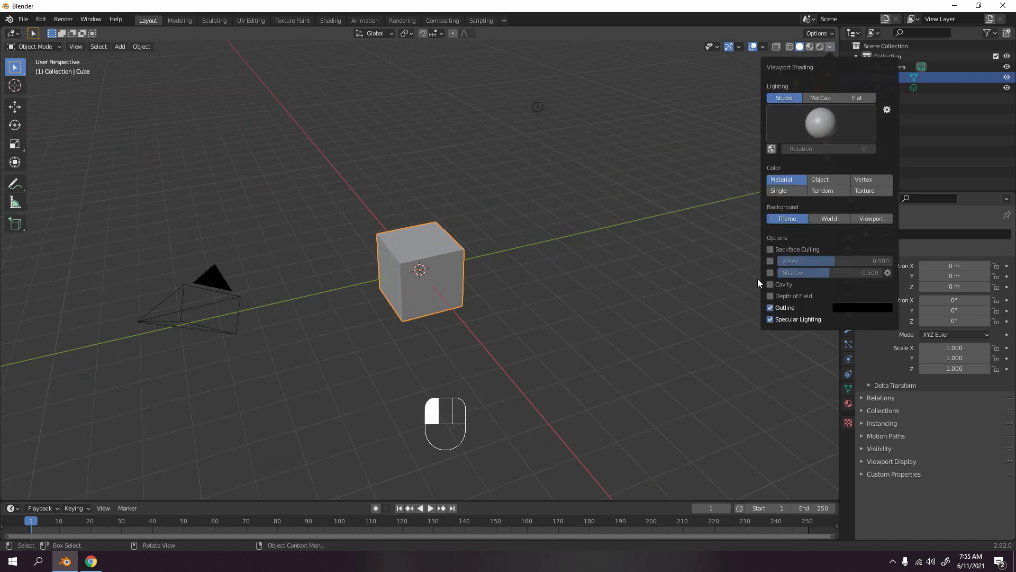
pyautogui.click(770, 284)
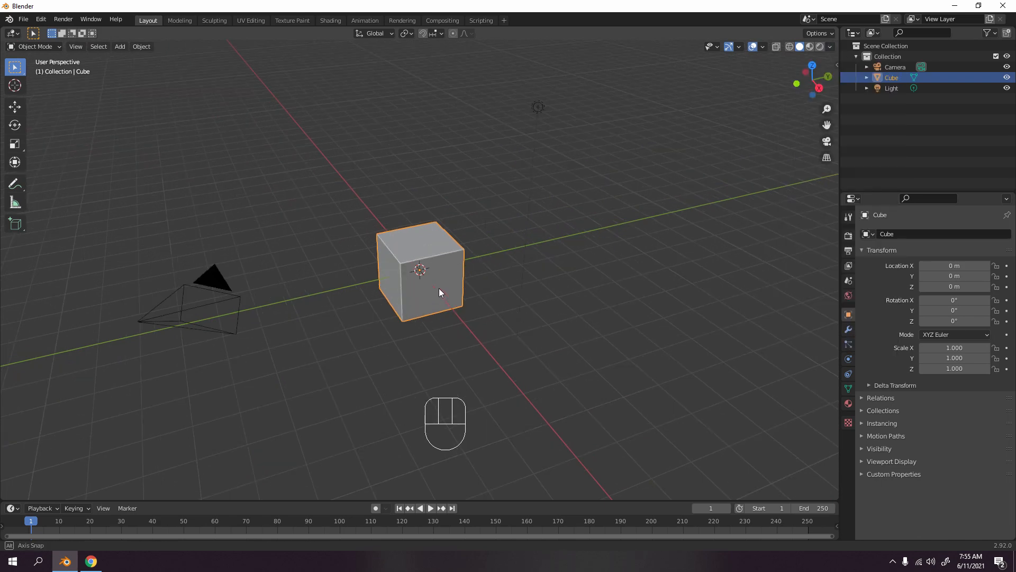
pyautogui.moveTo(439, 287); pyautogui.dragTo(470, 269, button='middle')
pyautogui.scroll(3, 471, 271)
pyautogui.scroll(3, 472, 273)
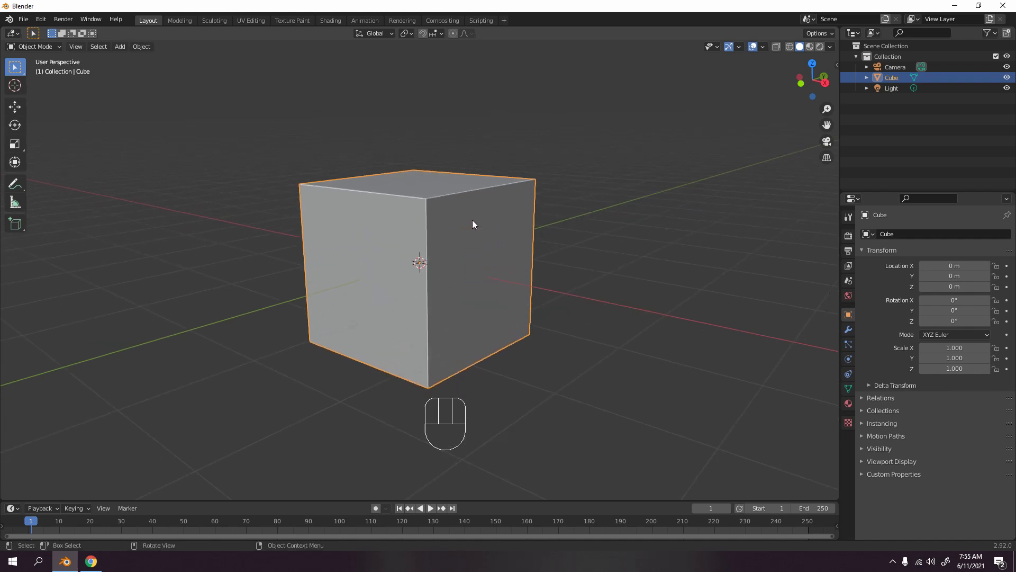
pyautogui.scroll(-3, 472, 220)
pyautogui.moveTo(472, 220); pyautogui.dragTo(472, 253, button='middle')
pyautogui.click(535, 183)
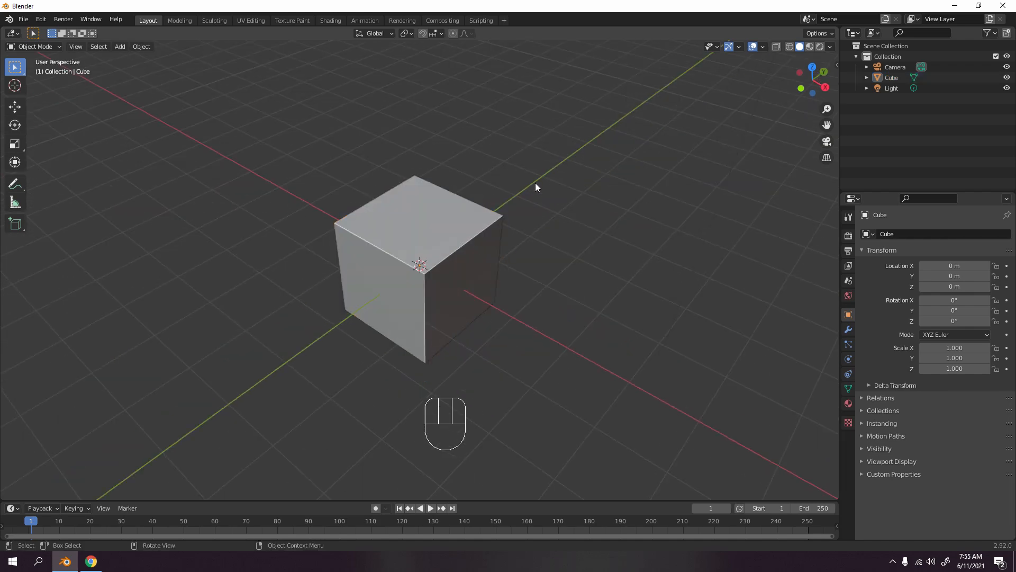
# - Apply AutoMirror to the cube along the X axis with positive orientation, Cut and Mirror, and clipping enabled
pyautogui.click(475, 271)
pyautogui.press('KP_1')
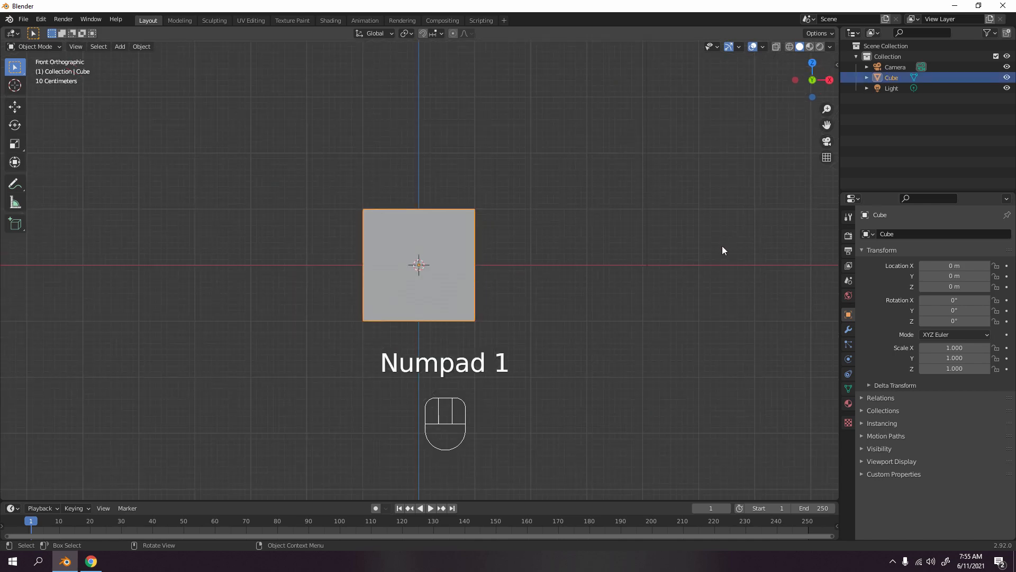
pyautogui.press('n')
pyautogui.click(832, 197)
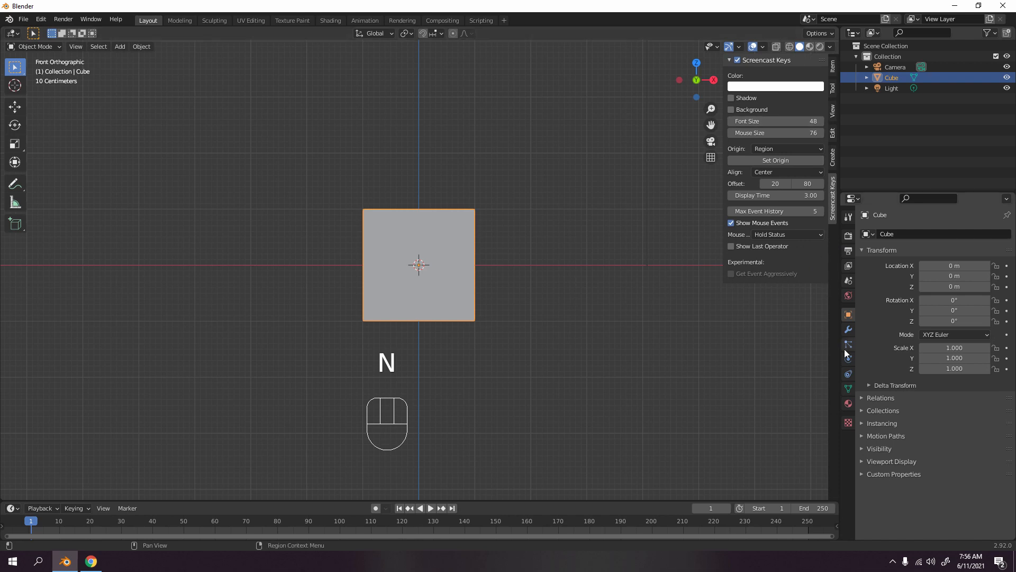
pyautogui.click(848, 329)
pyautogui.click(900, 231)
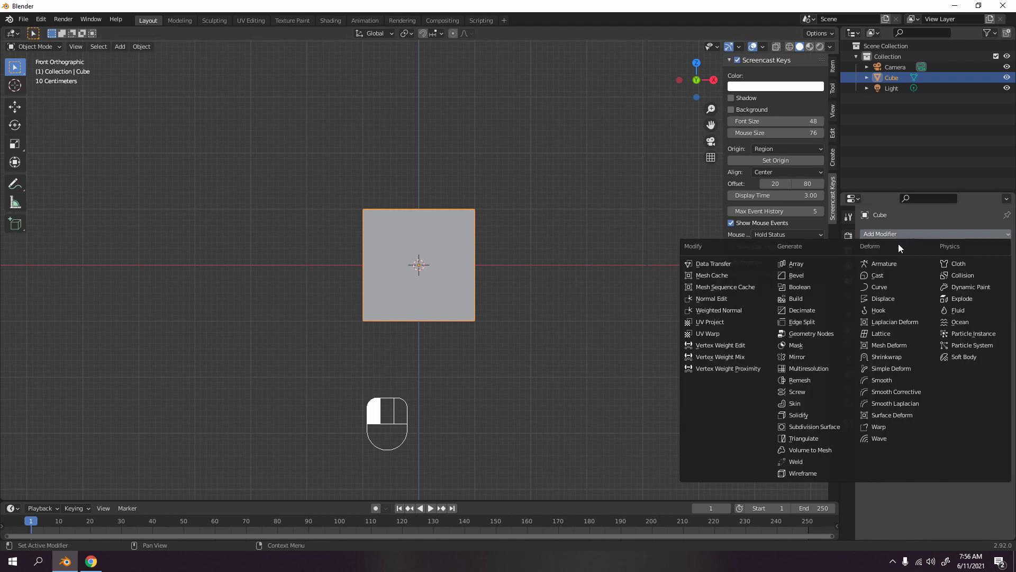
pyautogui.click(833, 133)
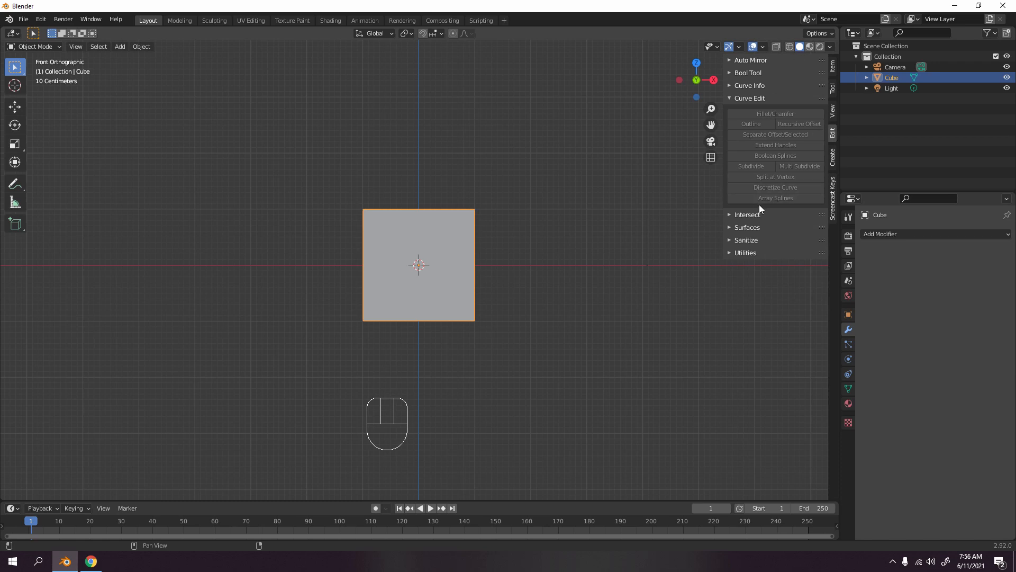
pyautogui.click(761, 60)
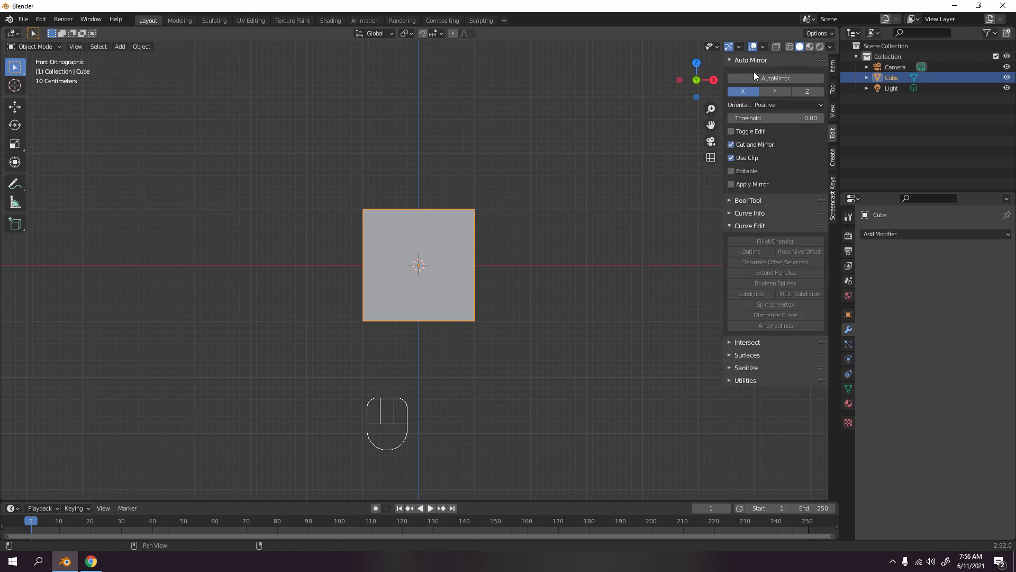
pyautogui.click(919, 234)
pyautogui.click(767, 75)
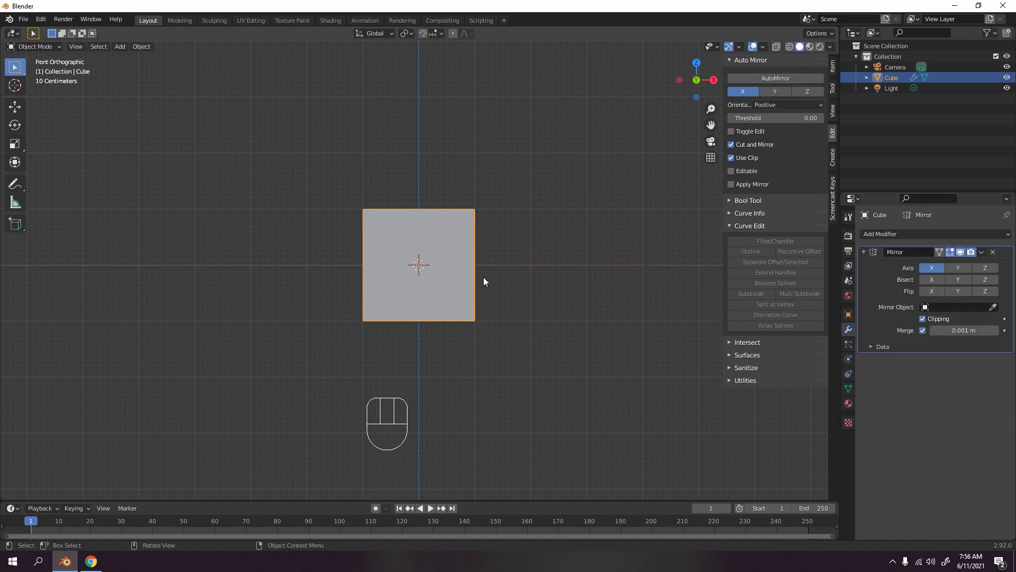
pyautogui.press('n')
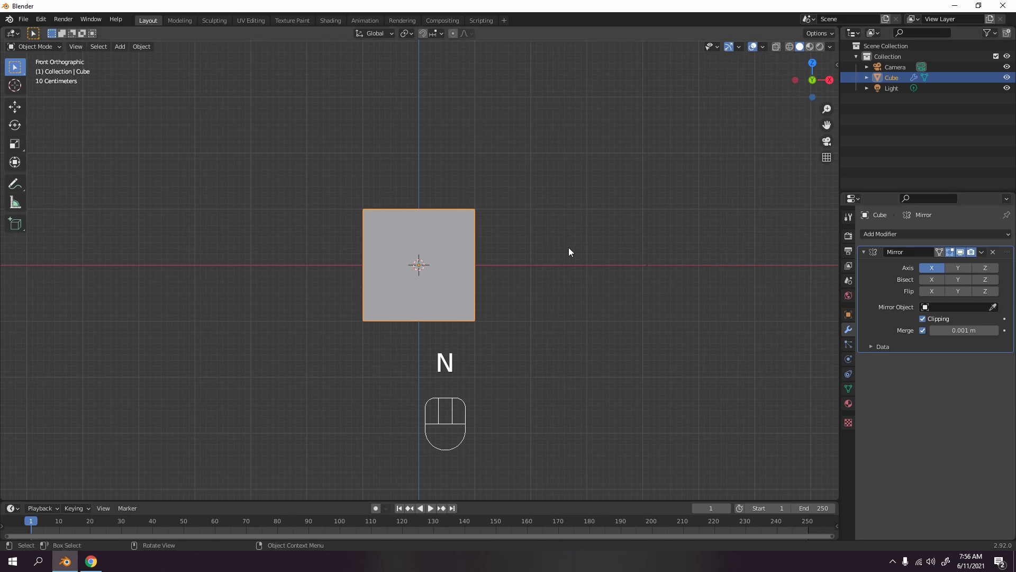
# - Examine the mirrored cube in perspective and in the front and right orthographic views
pyautogui.scroll(-1, 688, 222)
pyautogui.moveTo(721, 221); pyautogui.dragTo(635, 290, button='middle')
pyautogui.moveTo(442, 291); pyautogui.dragTo(447, 254, button='middle')
pyautogui.press('Tab')
pyautogui.press('Tab')
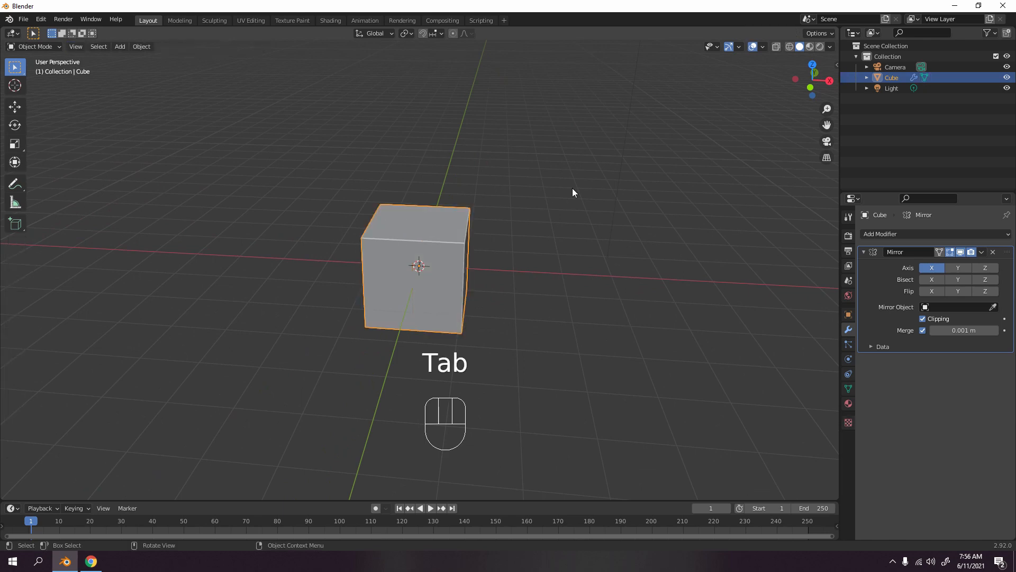
pyautogui.click(568, 183)
pyautogui.scroll(2, 569, 183)
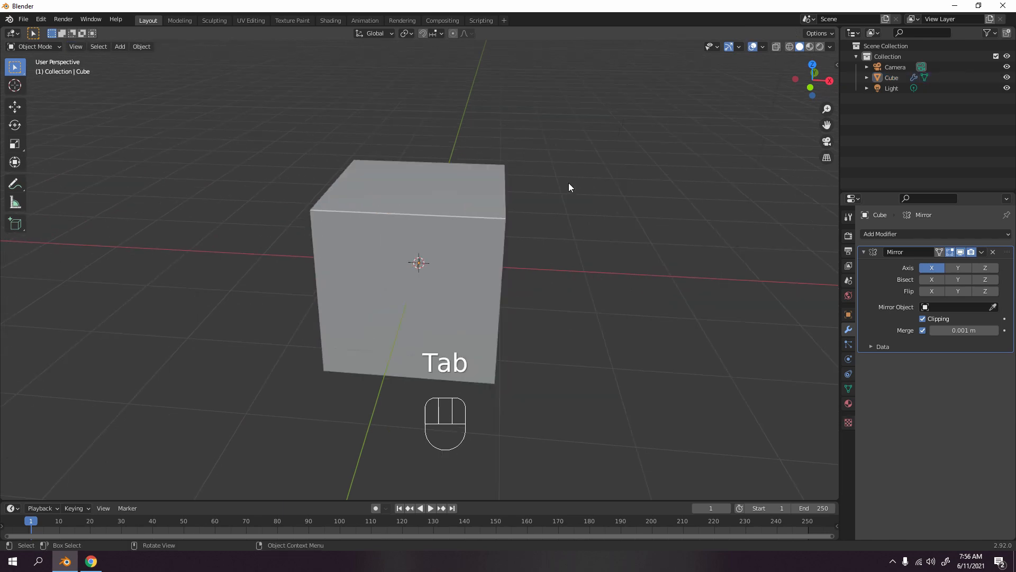
pyautogui.press('KP_1')
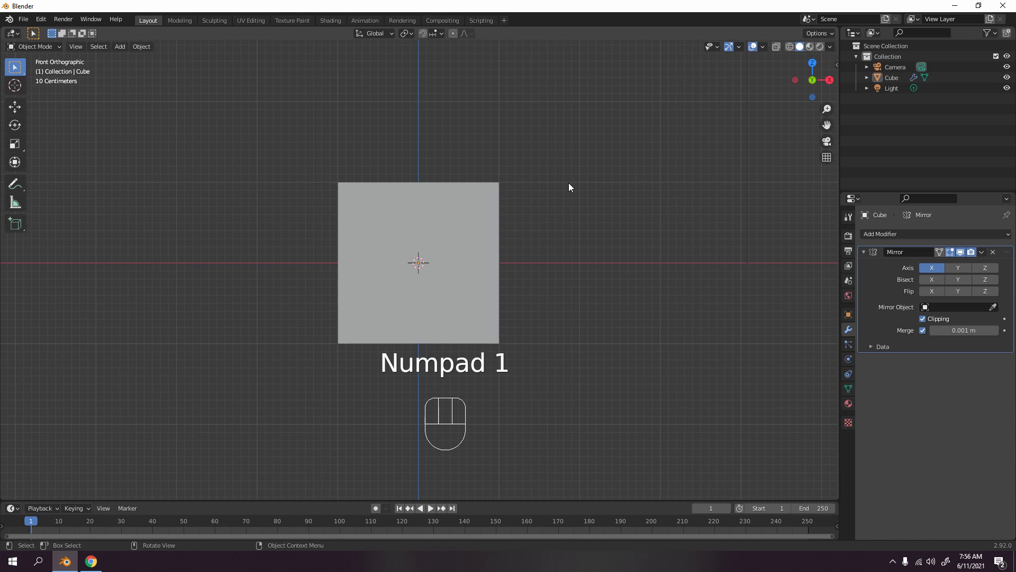
pyautogui.scroll(-3, 568, 183)
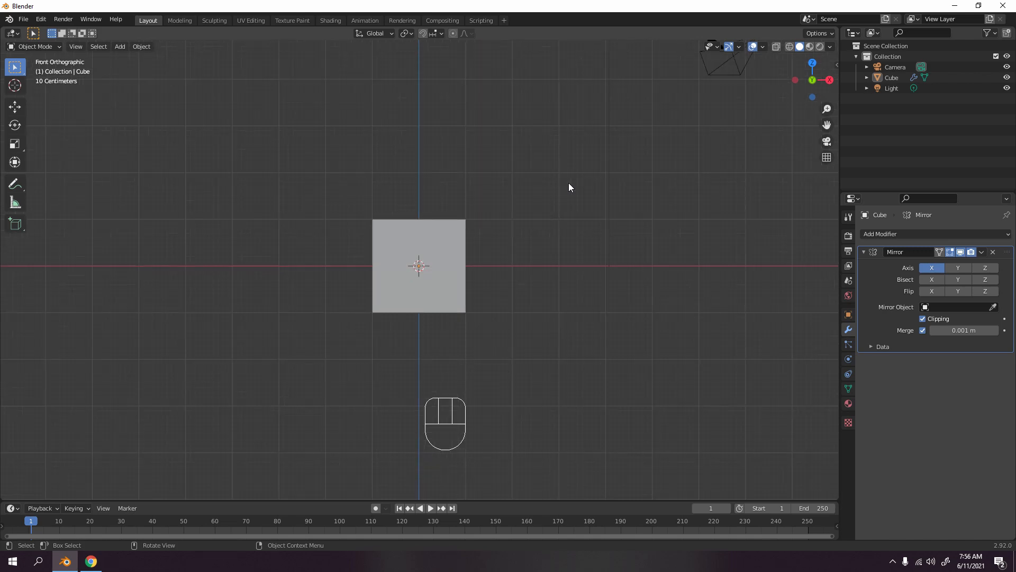
pyautogui.press('KP_3')
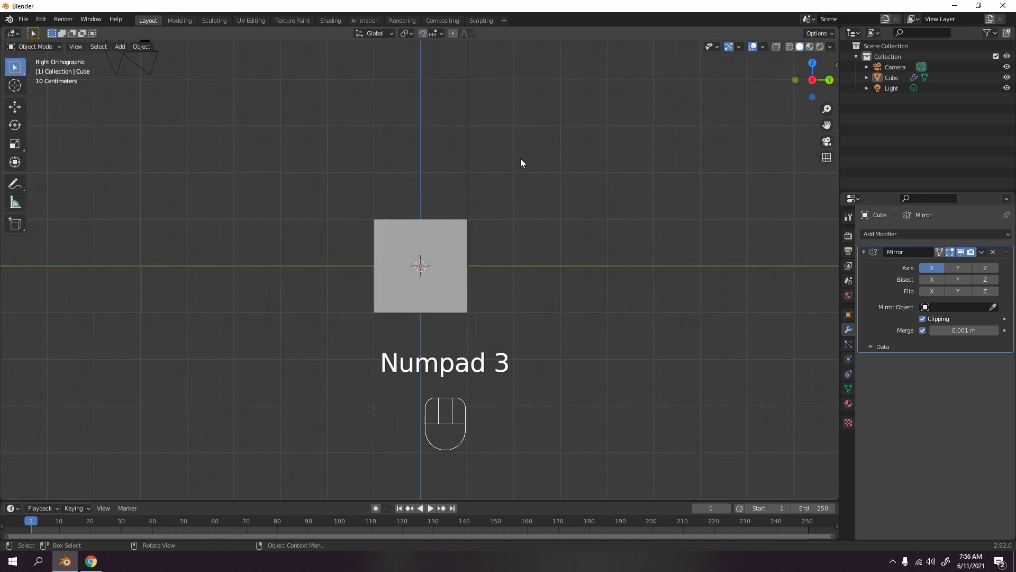
pyautogui.scroll(-2, 503, 227)
pyautogui.press('Tab')
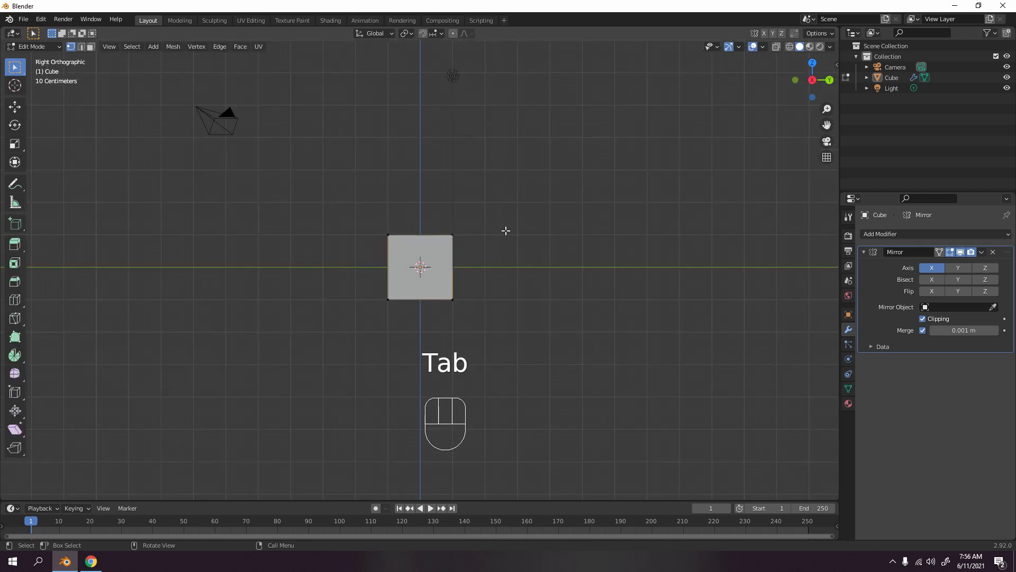
pyautogui.moveTo(506, 231); pyautogui.dragTo(448, 309, button='middle')
pyautogui.press('Tab')
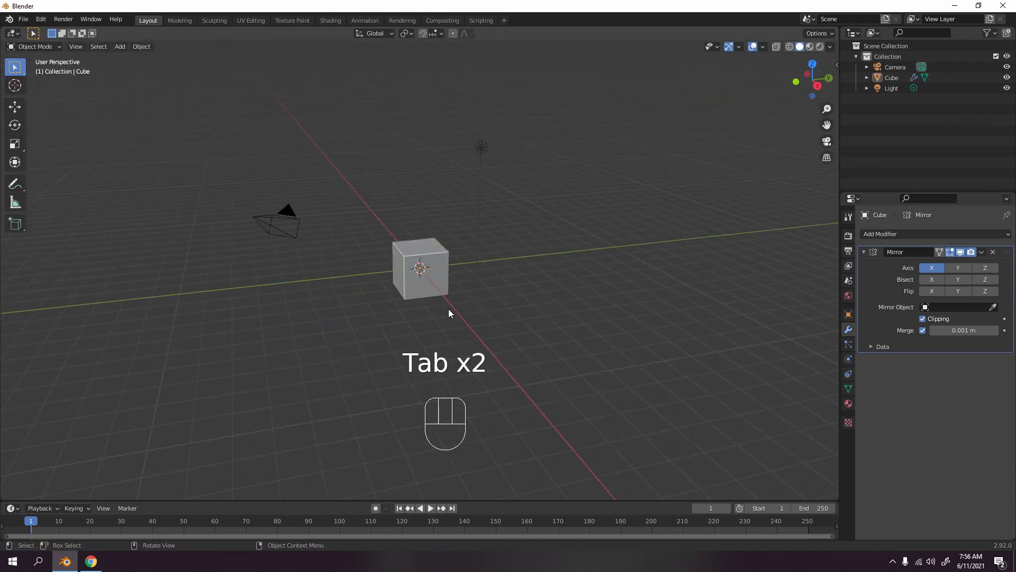
# - Scale all of the cube's geometry along Z by a factor of about 2.03 in the right orthographic view
pyautogui.click(440, 261)
pyautogui.press('Tab')
pyautogui.press('a')
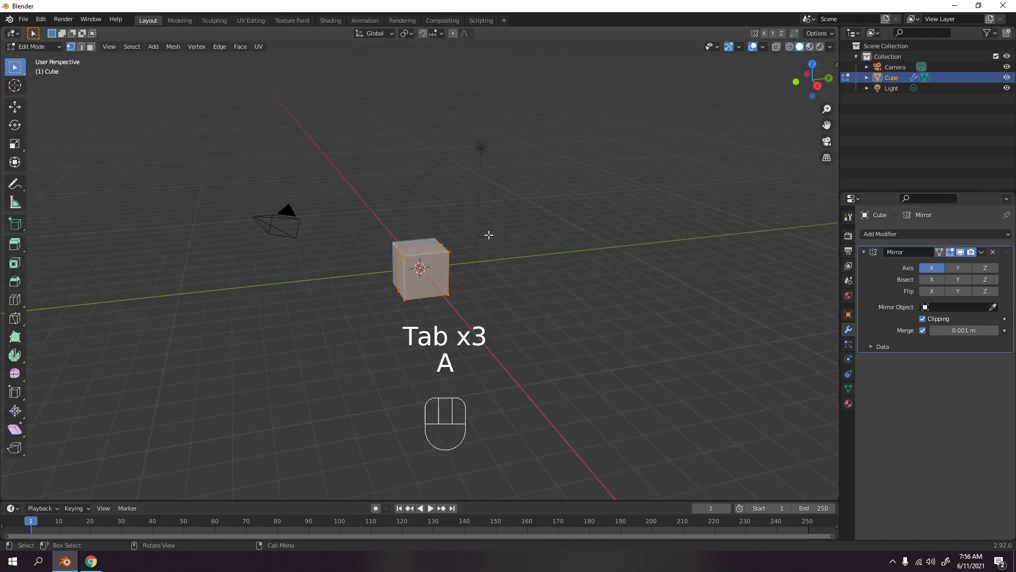
pyautogui.press('KP_3')
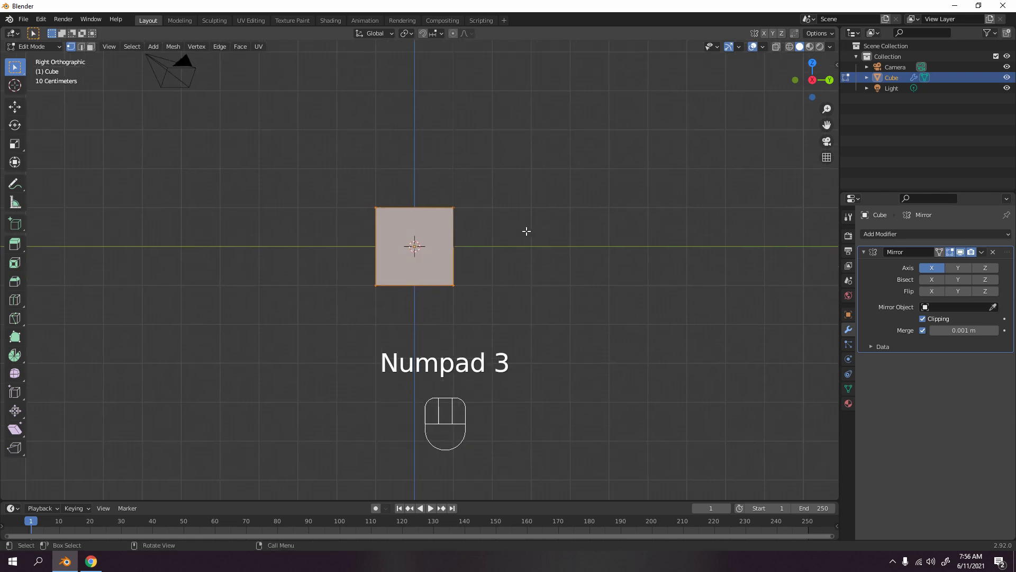
pyautogui.press('s')
pyautogui.press('z')
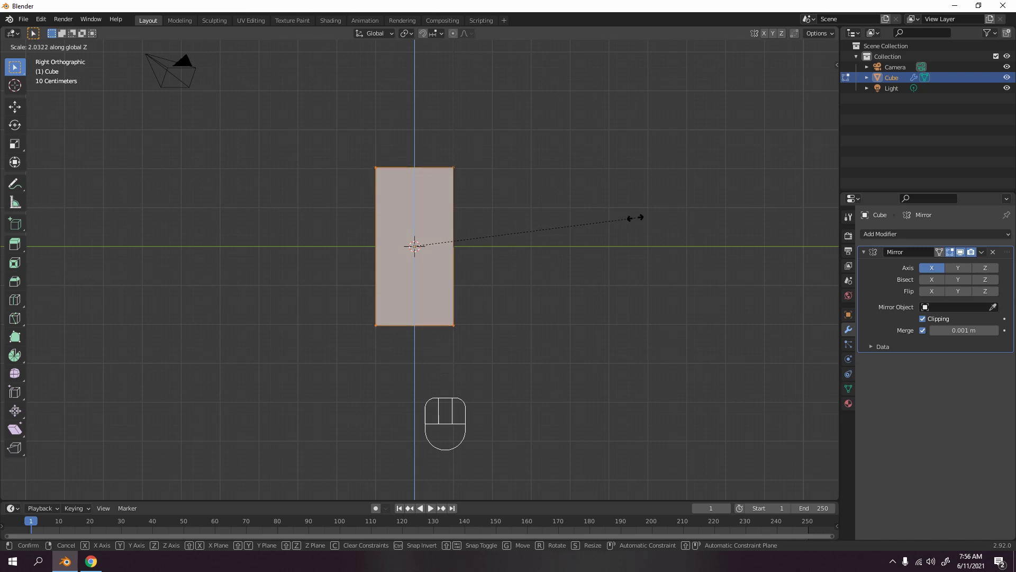
pyautogui.click(640, 221)
# - Switch to face selection, select the top face of the tall box, and show it in the right orthographic view
pyautogui.moveTo(497, 229); pyautogui.dragTo(517, 297, button='middle')
pyautogui.press('3')
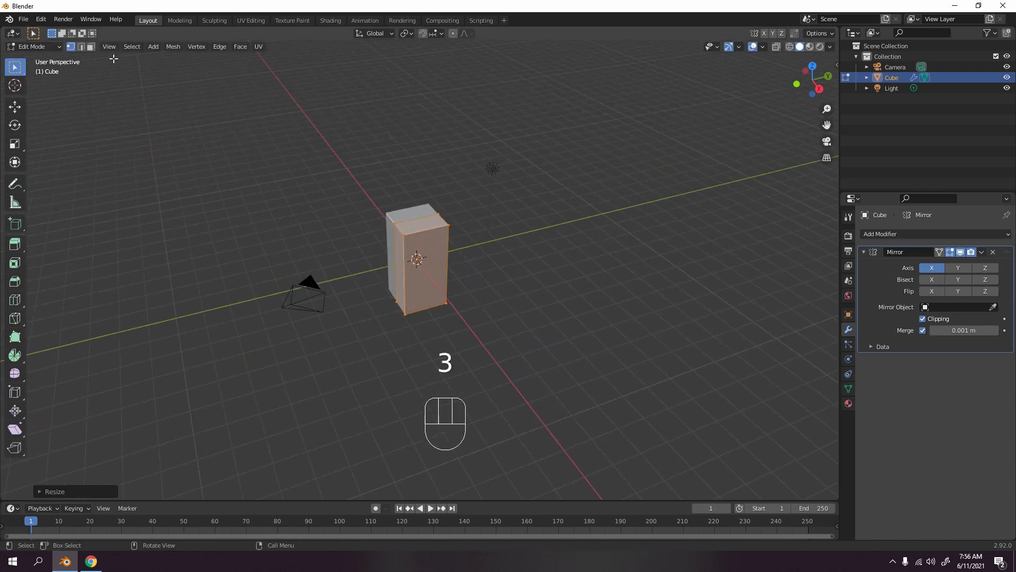
pyautogui.press('3')
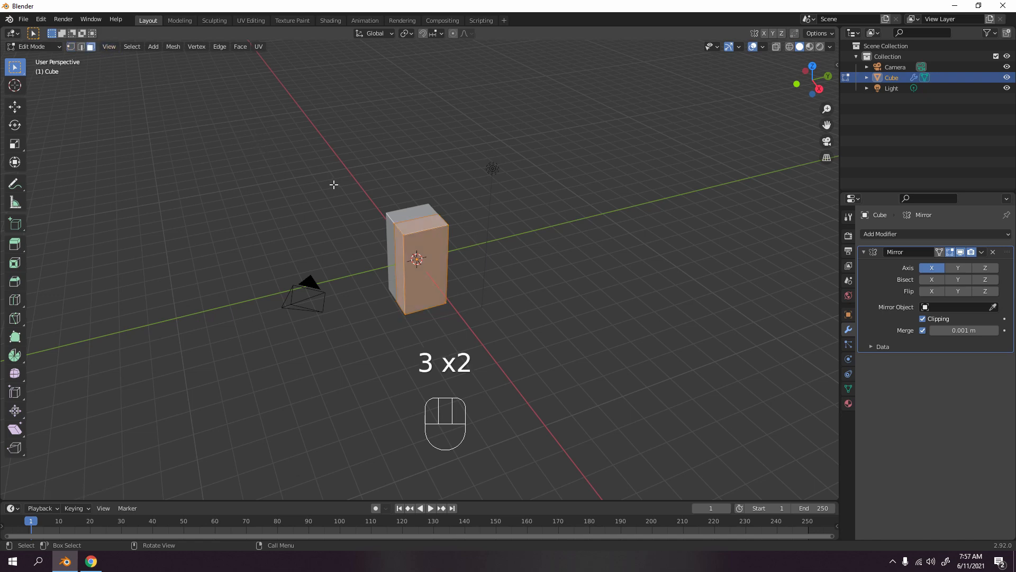
pyautogui.click(368, 208)
pyautogui.click(420, 233)
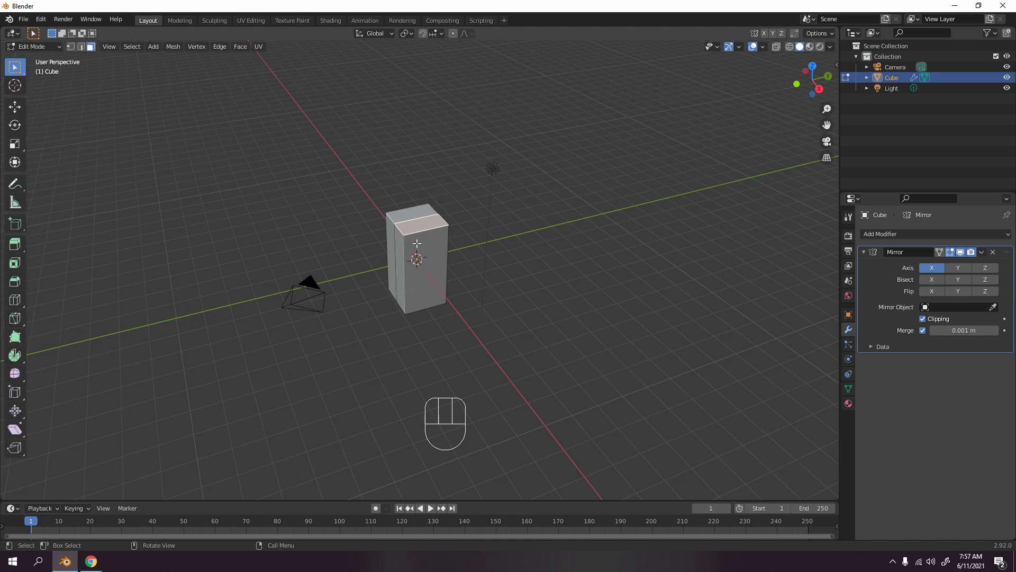
pyautogui.press('KP_3')
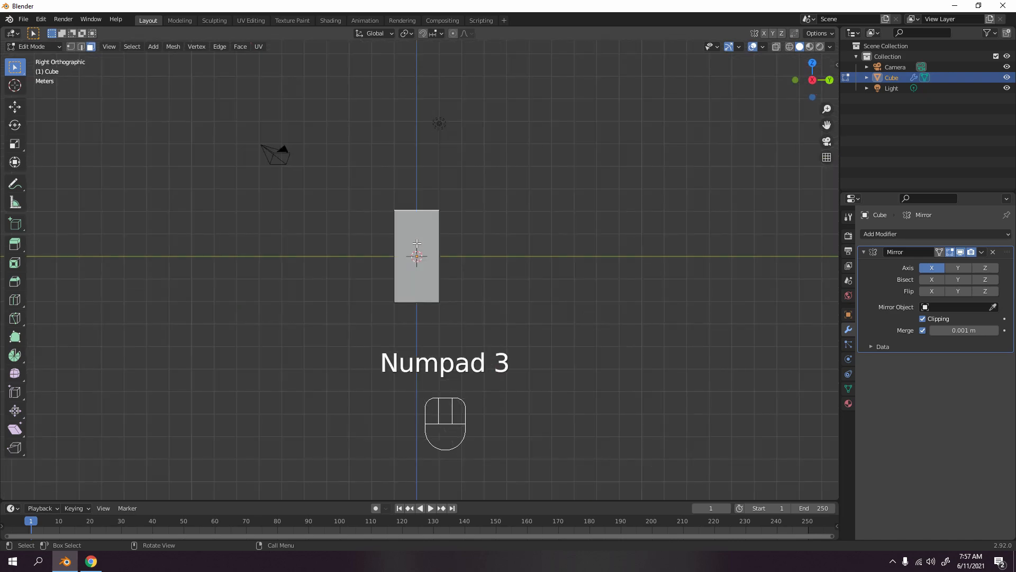
pyautogui.scroll(5, 529, 212)
pyautogui.keyDown('shift'); pyautogui.moveTo(527, 245); pyautogui.dragTo(518, 292, button='middle'); pyautogui.keyUp('shift')
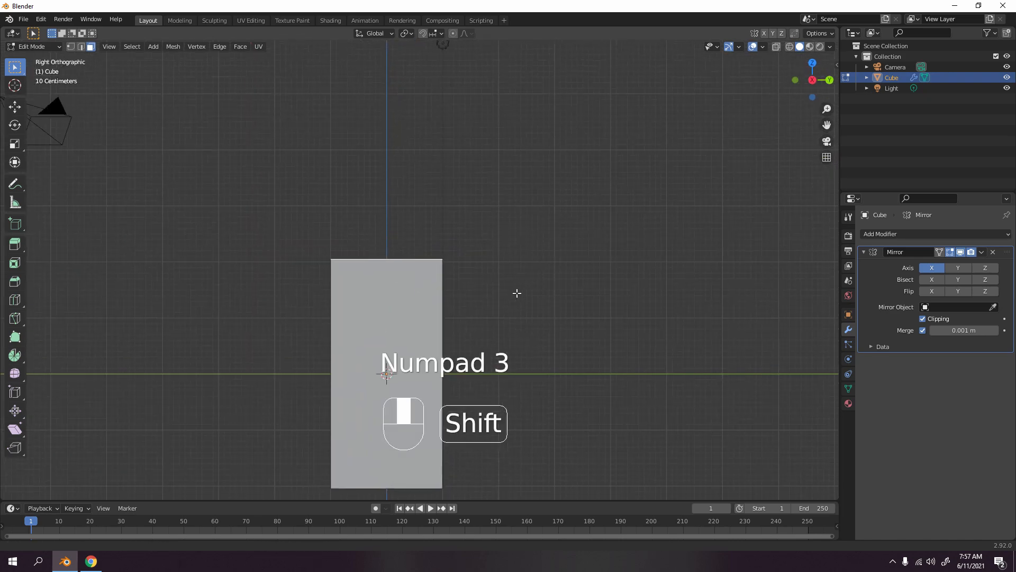
pyautogui.scroll(-5, 628, 269)
# - Leave Edit Mode and delete the camera and the light from the scene
pyautogui.moveTo(168, 120); pyautogui.dragTo(492, 227)
pyautogui.moveTo(213, 168); pyautogui.dragTo(330, 231)
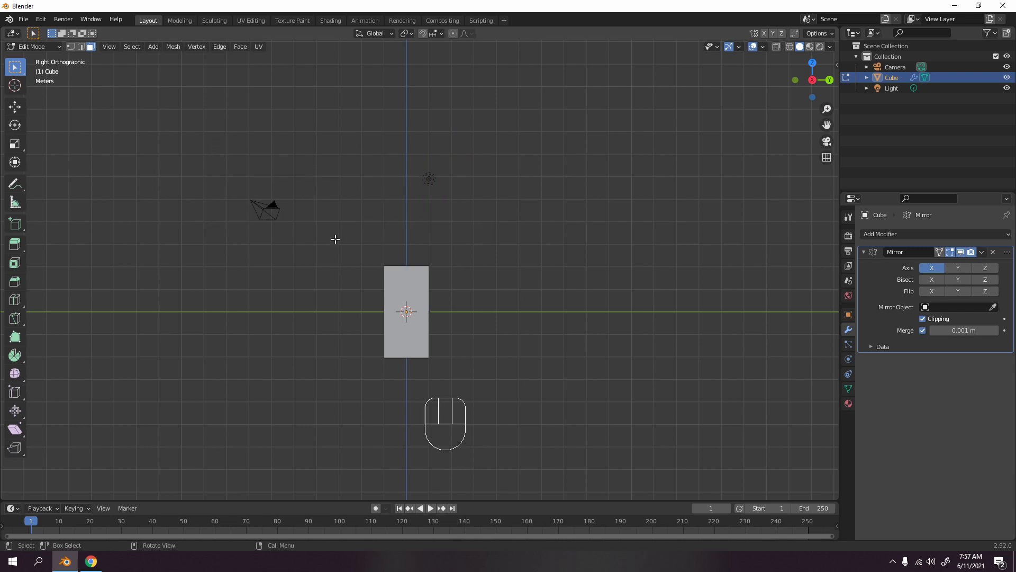
pyautogui.click(267, 224)
pyautogui.press('Tab')
pyautogui.click(272, 208)
pyautogui.keyDown('shift'); pyautogui.moveTo(360, 160); pyautogui.dragTo(485, 227); pyautogui.keyUp('shift')
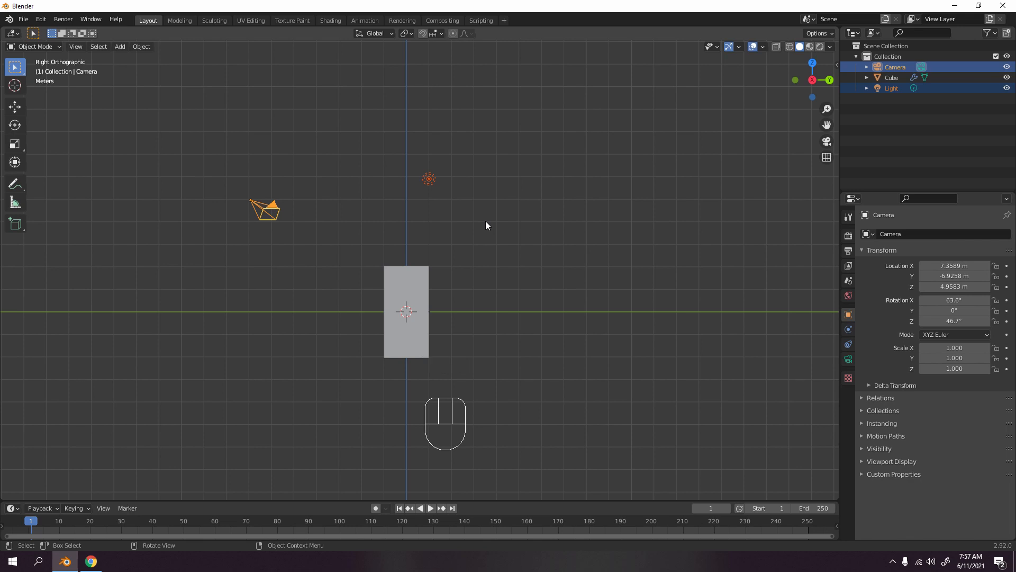
pyautogui.press('Delete')
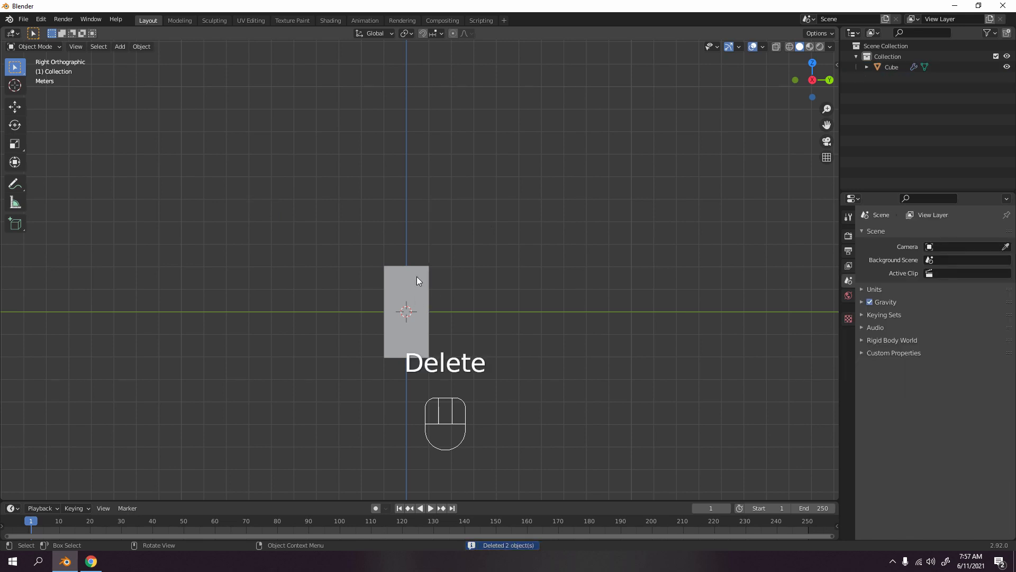
# - Enter Edit Mode on the tall box with its top face selected and show it in the right orthographic view
pyautogui.scroll(4, 417, 280)
pyautogui.moveTo(417, 280); pyautogui.dragTo(429, 337, button='middle')
pyautogui.press('Tab')
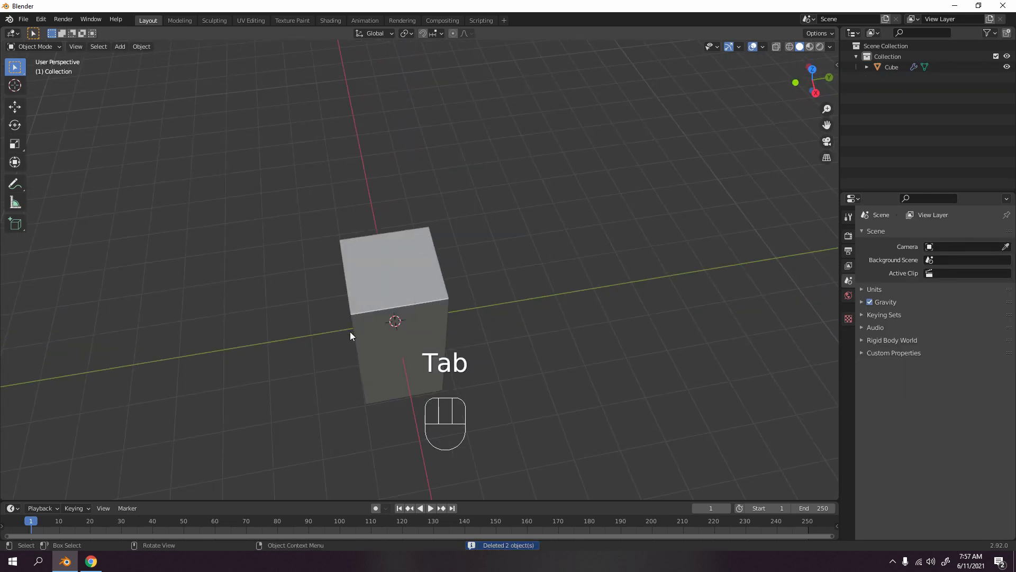
pyautogui.click(399, 299)
pyautogui.press('Tab')
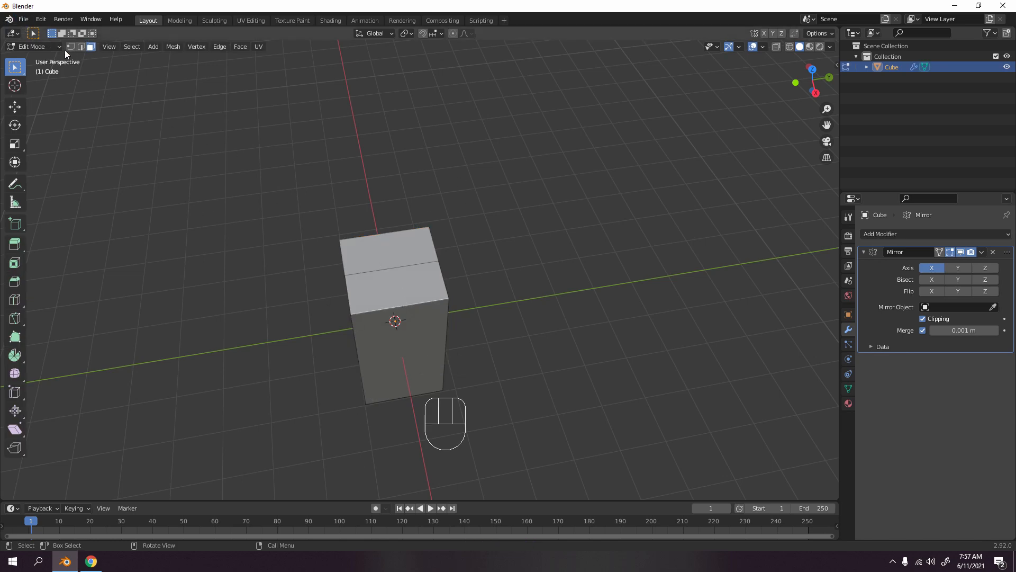
pyautogui.click(418, 292)
pyautogui.press('KP_3')
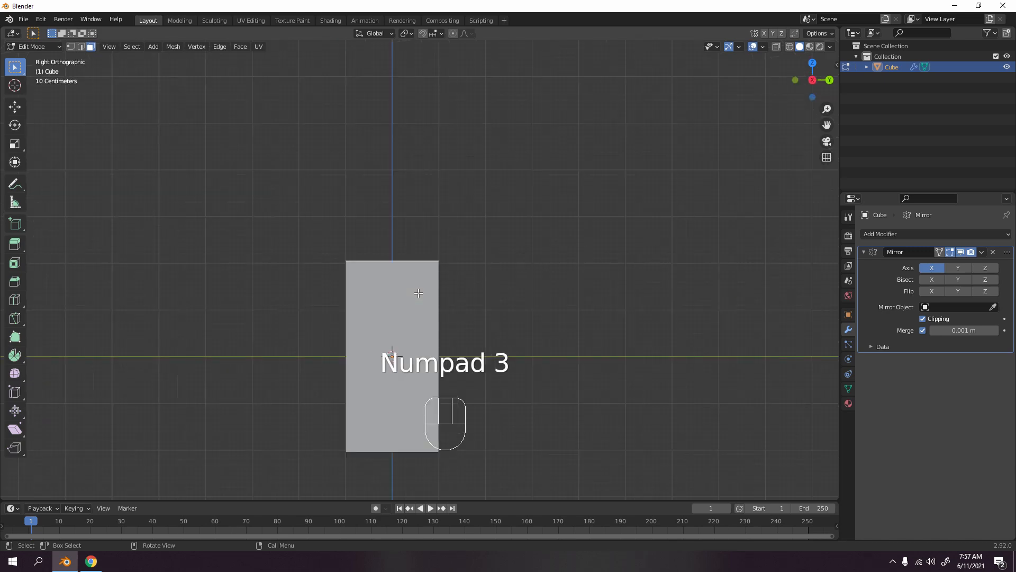
pyautogui.press('s')
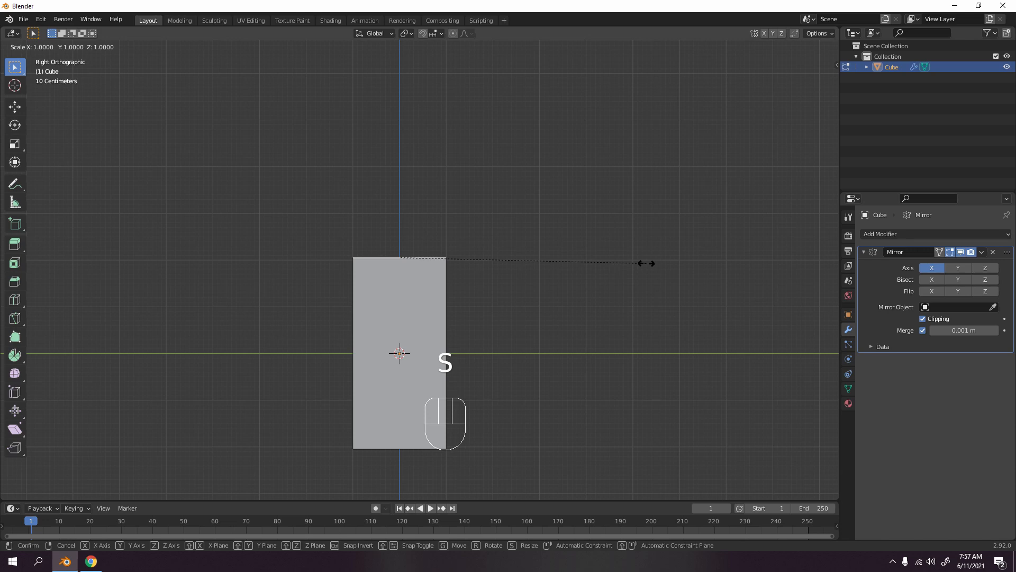
pyautogui.press('y')
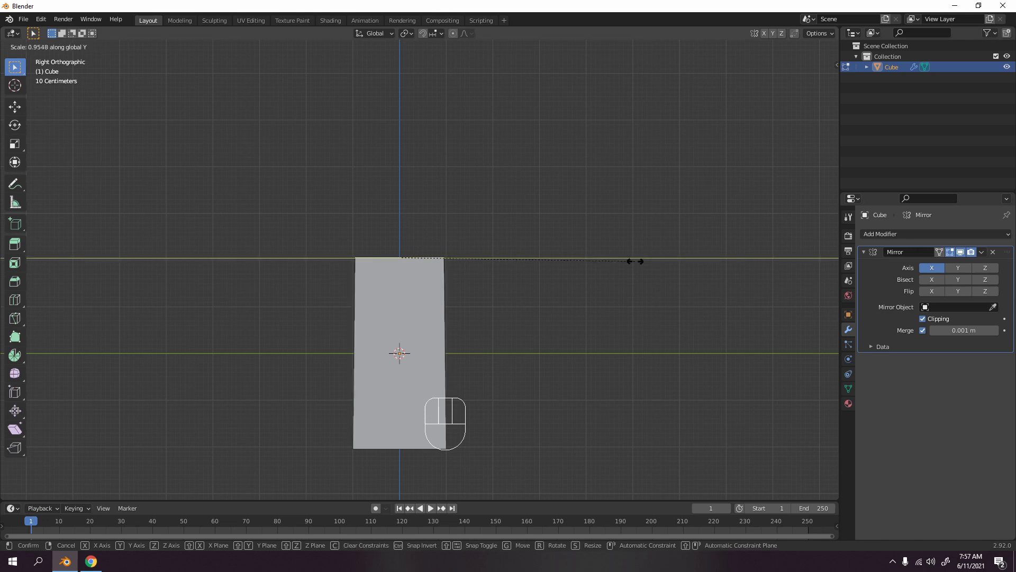
pyautogui.rightClick(590, 249)
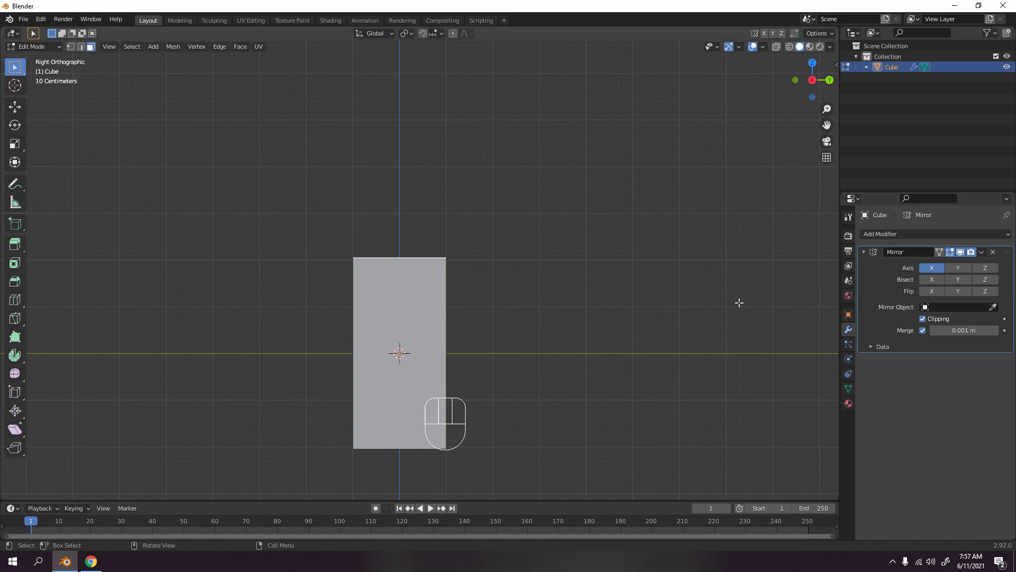
pyautogui.press('s')
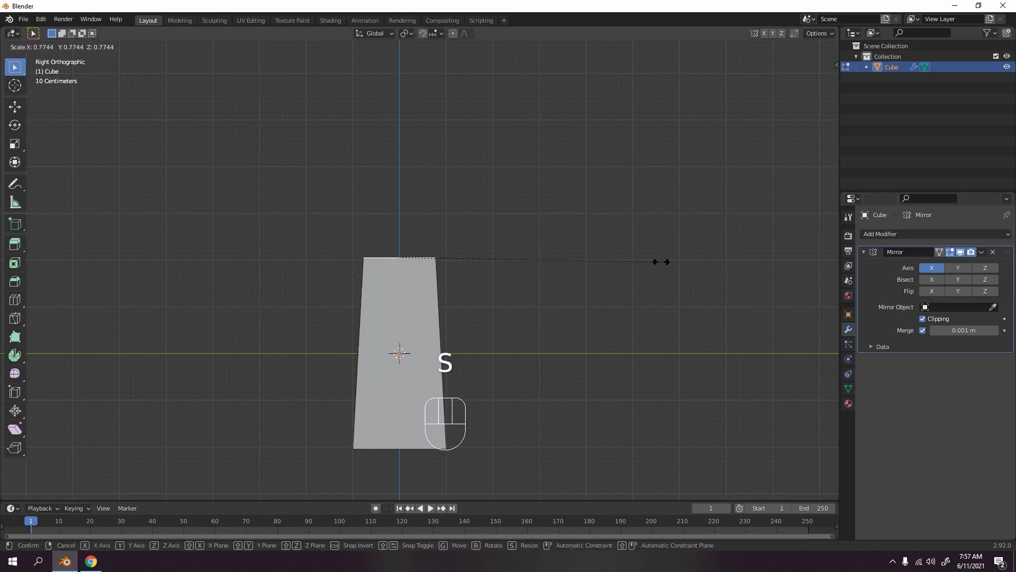
pyautogui.click(630, 263)
pyautogui.moveTo(522, 222); pyautogui.dragTo(451, 259, button='middle')
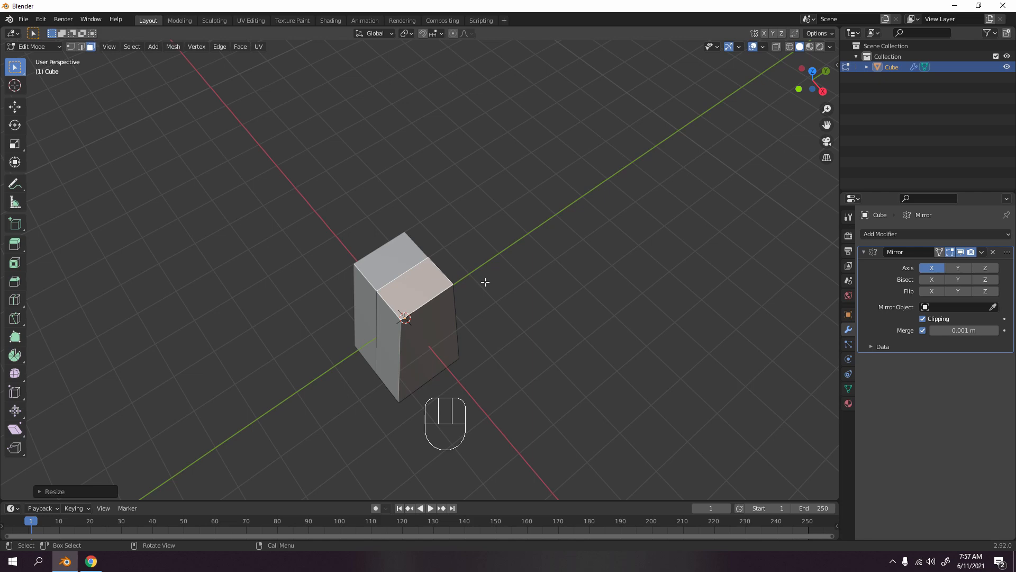
pyautogui.press('KP_7')
pyautogui.hotkey('ctrl', 'z')
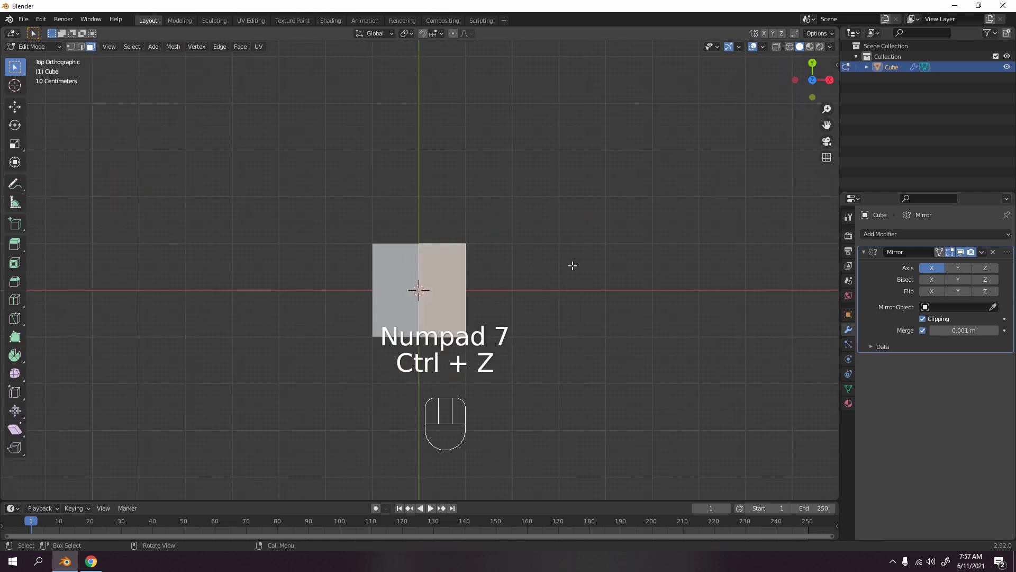
# - Scale the top face along Y to about two thirds of its depth and show the taper in the right orthographic view
pyautogui.press('s')
pyautogui.press('y')
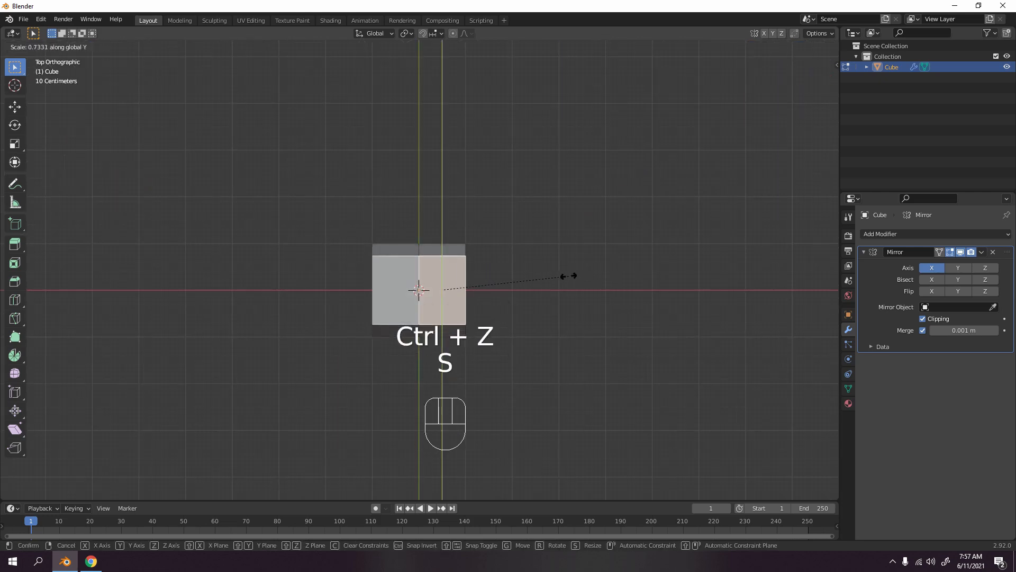
pyautogui.click(560, 280)
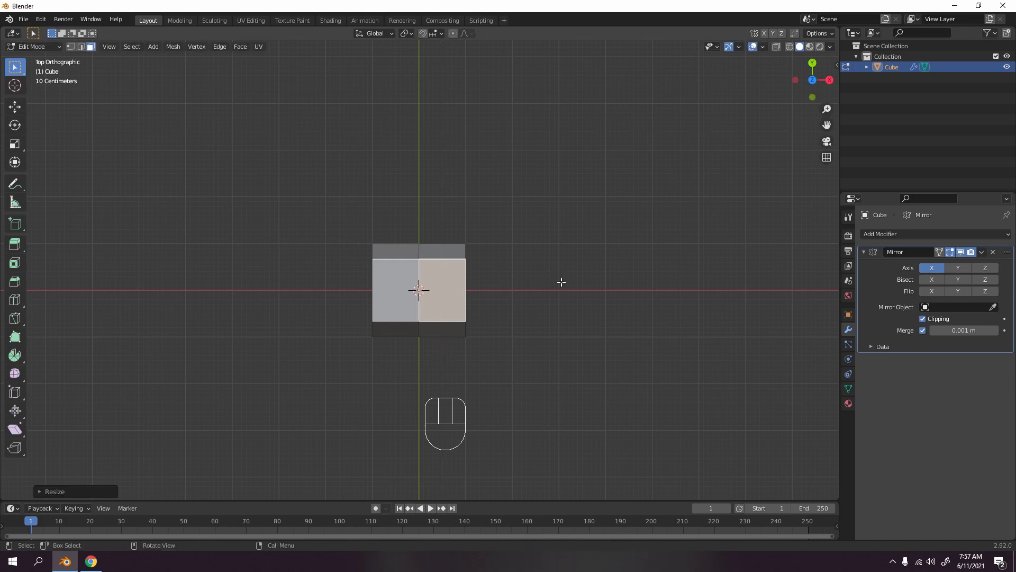
pyautogui.press('KP_3')
pyautogui.scroll(4, 560, 283)
pyautogui.scroll(-4, 559, 281)
pyautogui.keyDown('shift'); pyautogui.moveTo(546, 279); pyautogui.dragTo(545, 334, button='middle'); pyautogui.keyUp('shift')
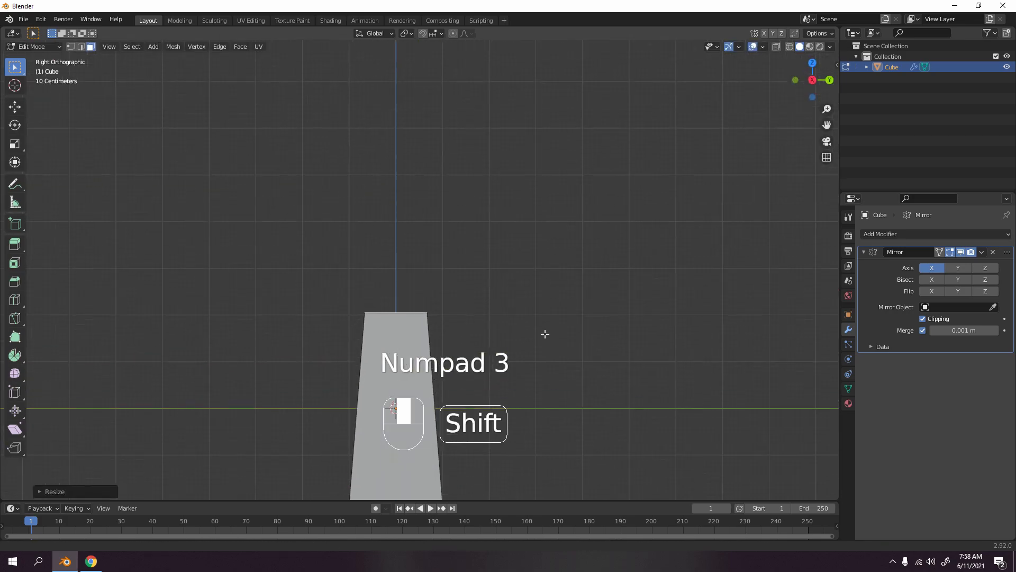
pyautogui.scroll(-5, 544, 332)
pyautogui.keyDown('shift'); pyautogui.moveTo(509, 231); pyautogui.dragTo(509, 262, button='middle'); pyautogui.keyUp('shift')
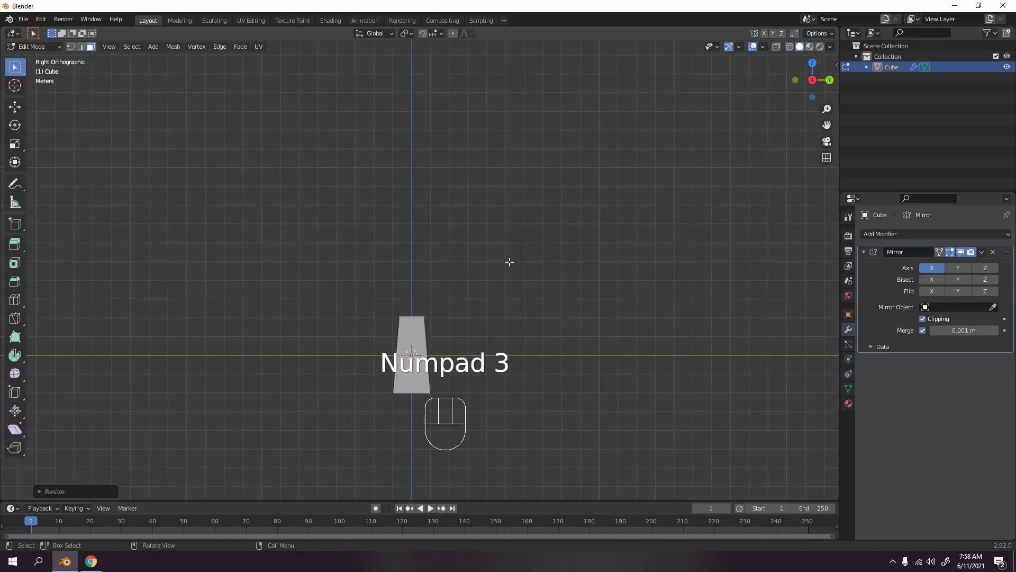
pyautogui.click(427, 32)
pyautogui.scroll(1, 495, 232)
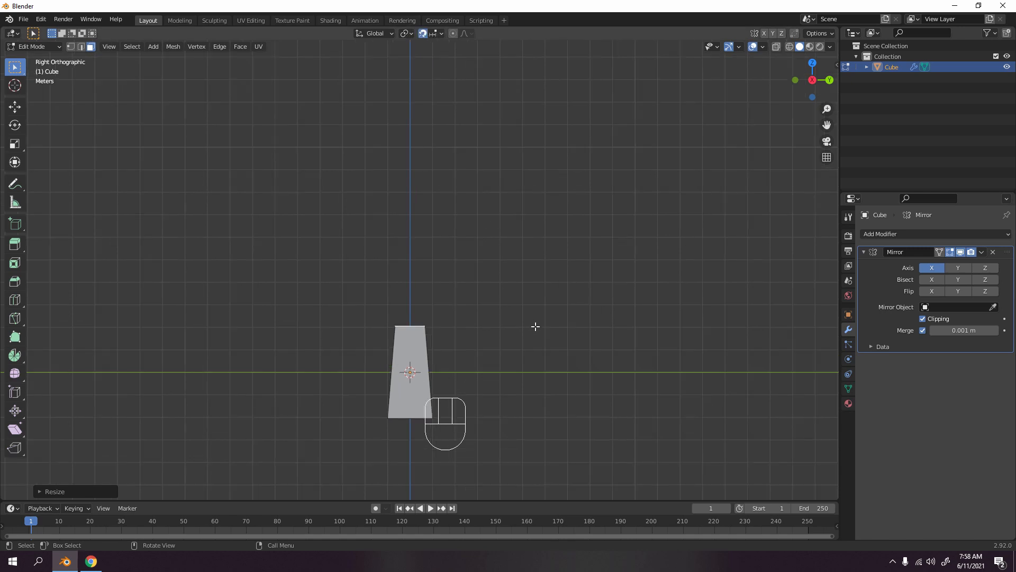
pyautogui.press('e')
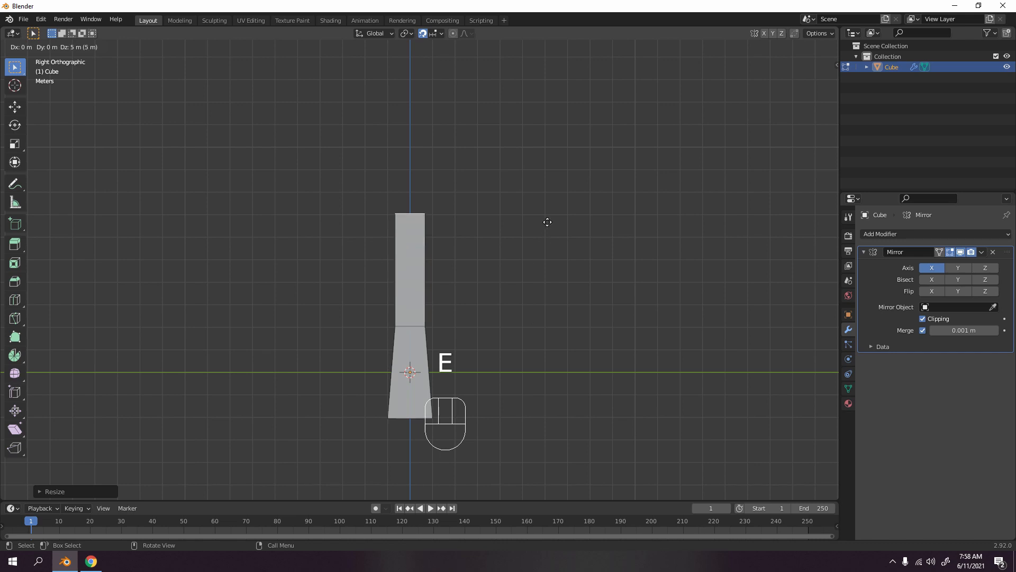
pyautogui.rightClick(510, 186)
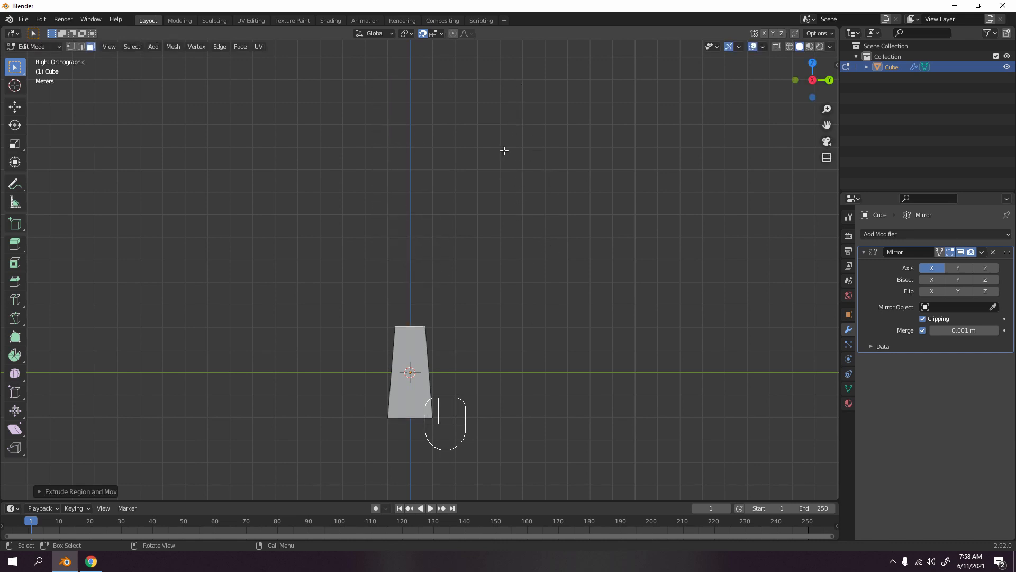
pyautogui.hotkey('ctrl', 'z')
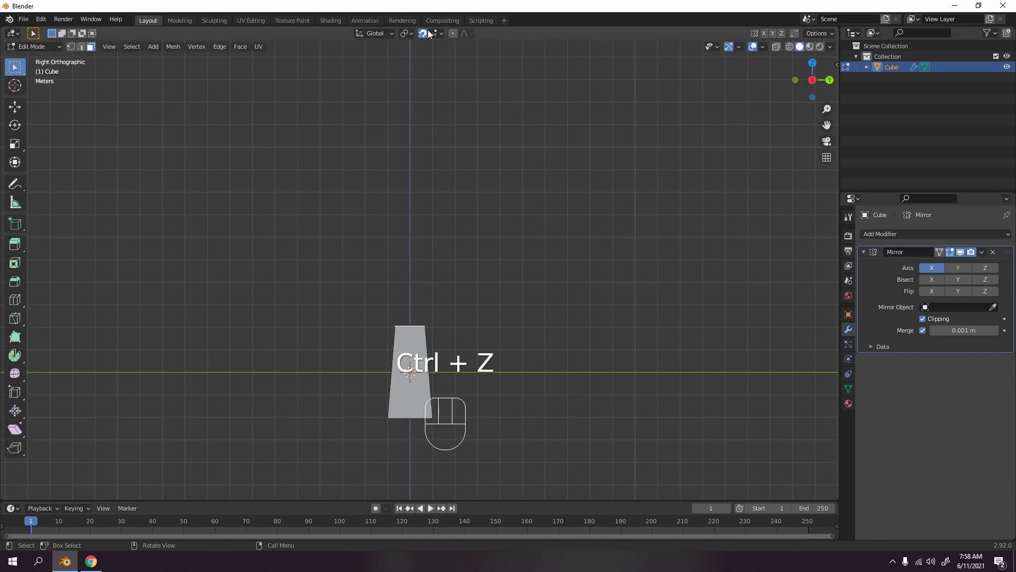
pyautogui.click(428, 33)
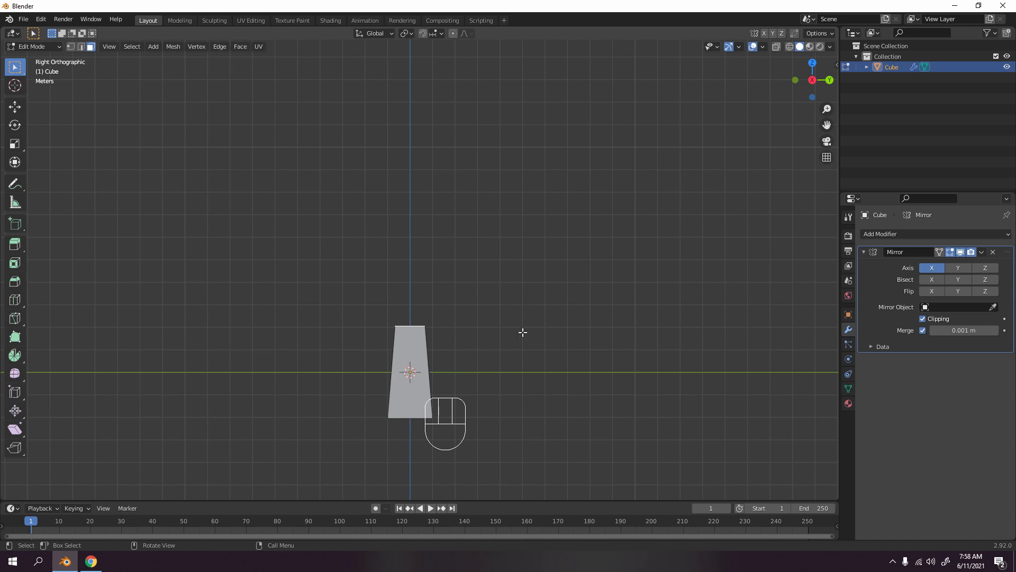
# - Extrude the top face about 1 m upward and widen it along Y to nearly three times its width
pyautogui.press('e')
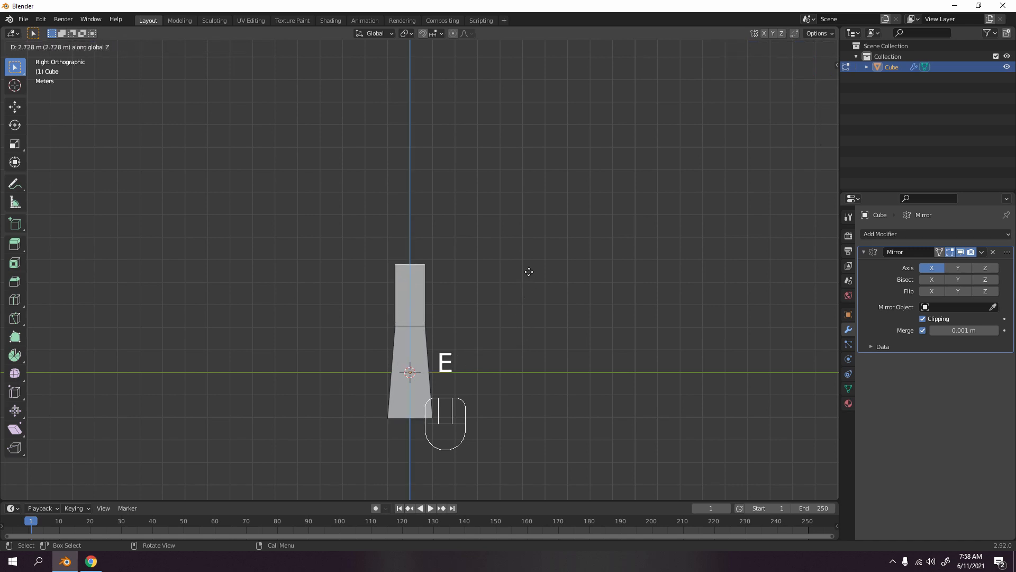
pyautogui.click(540, 311)
pyautogui.press('s')
pyautogui.press('y')
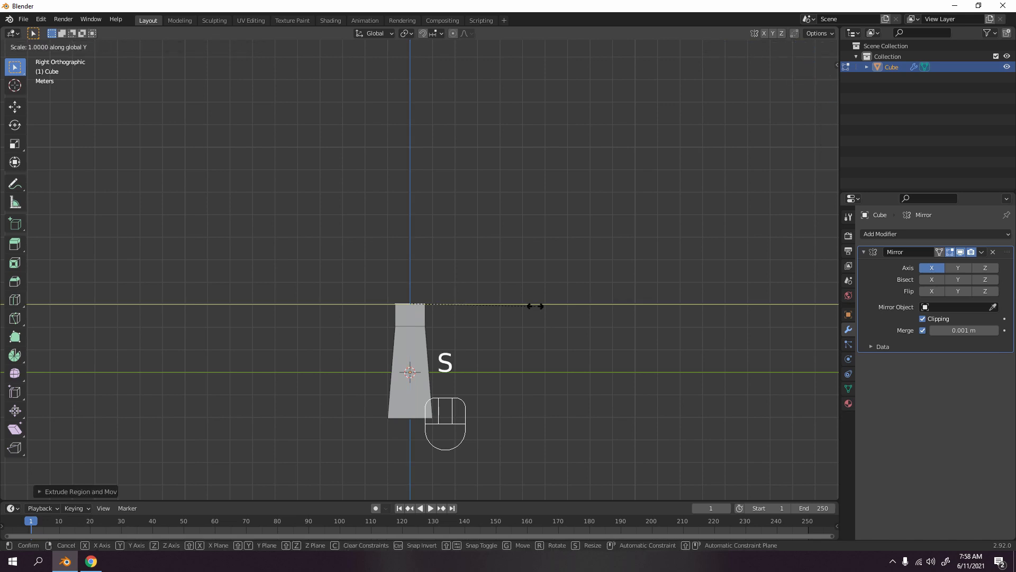
pyautogui.click(763, 357)
# - Extrude the widened top face about 2 m upward and scale it along Y by about 1.9
pyautogui.moveTo(542, 268)
pyautogui.keyDown('shift'); pyautogui.mouseDown(button='middle')
pyautogui.moveTo(543, 306)
pyautogui.moveTo(542, 256)
pyautogui.mouseUp(button='middle'); pyautogui.keyUp('shift')
pyautogui.scroll(2, 541, 306)
pyautogui.press('e')
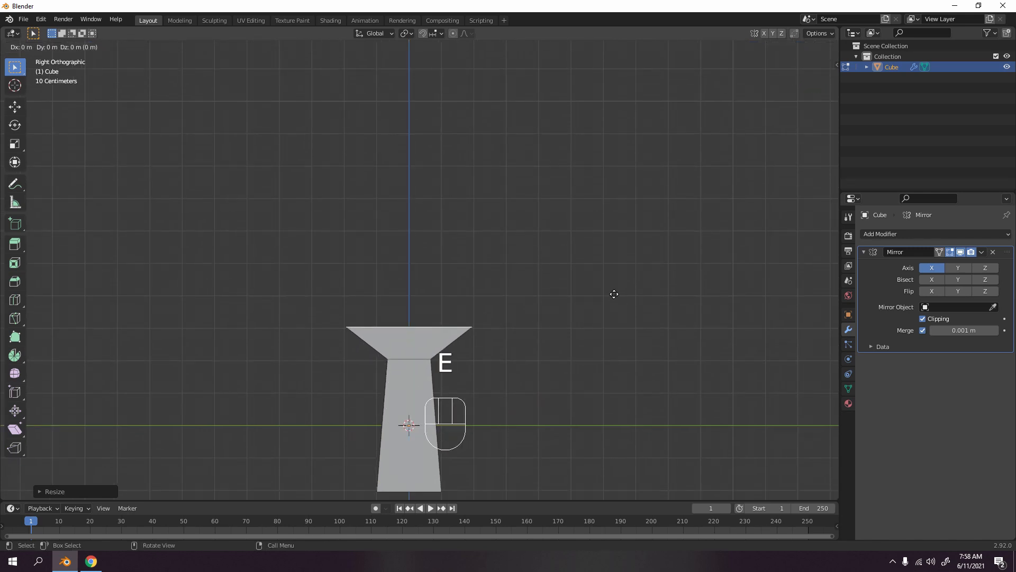
pyautogui.click(614, 228)
pyautogui.press('s')
pyautogui.press('y')
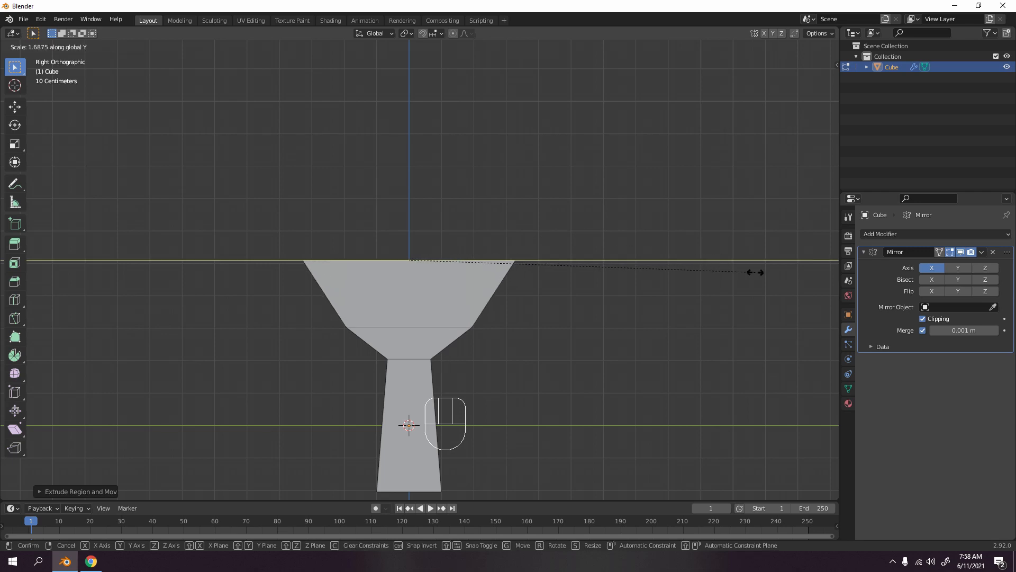
pyautogui.click(792, 279)
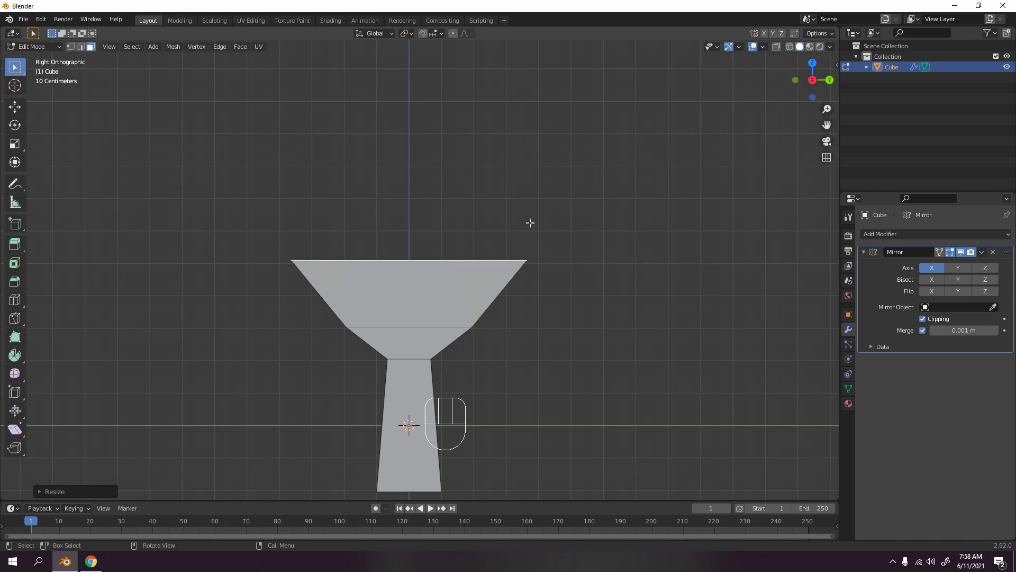
# - Extrude the top face straight up along Z by about 1.9 m to form a vertical-sided section
pyautogui.scroll(-4, 531, 223)
pyautogui.press('e')
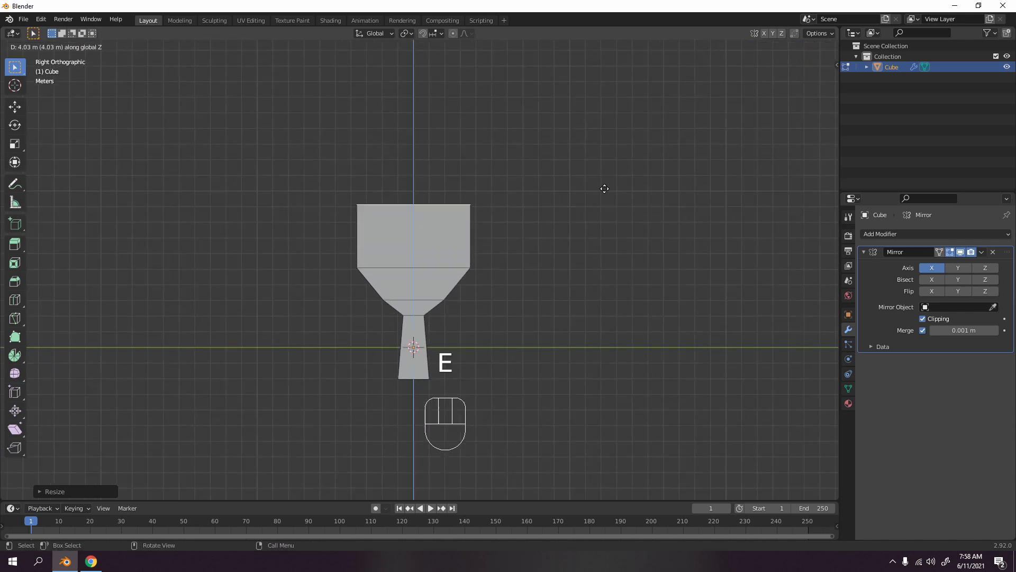
pyautogui.press('z')
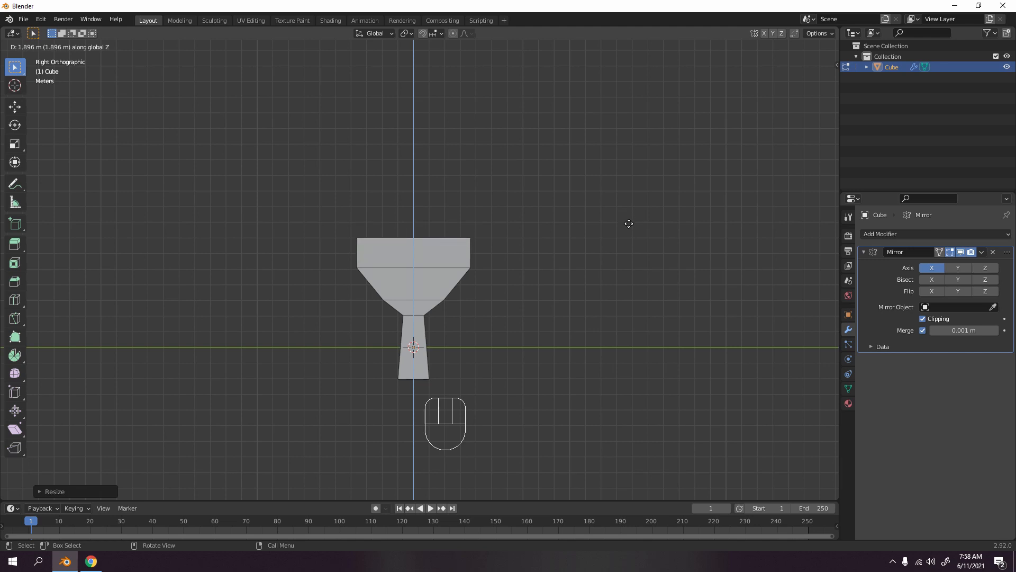
pyautogui.scroll(2, 541, 240)
pyautogui.keyDown('shift'); pyautogui.moveTo(540, 240); pyautogui.dragTo(535, 274, button='middle'); pyautogui.keyUp('shift')
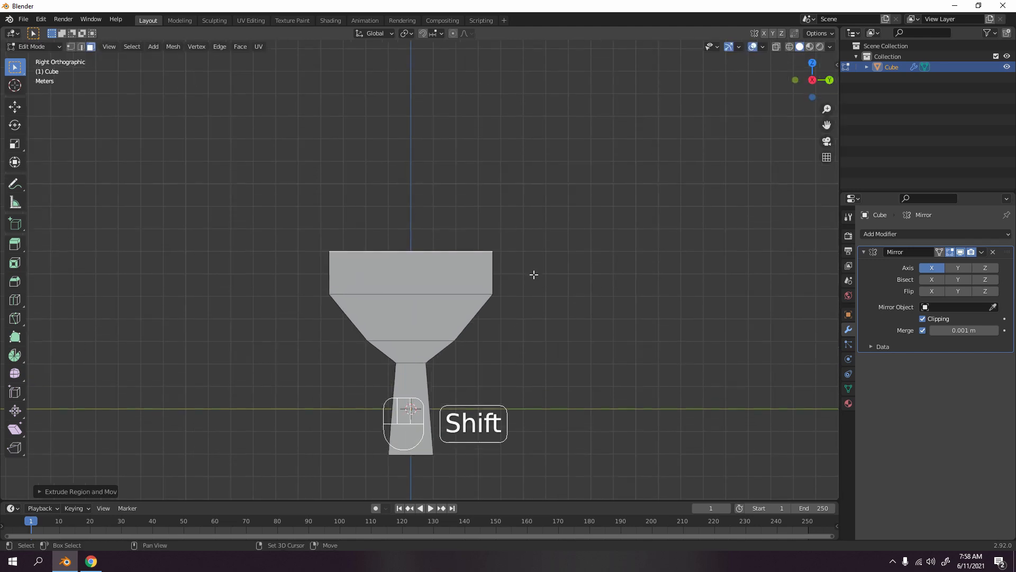
# - Extrude the top face about 1.6 m higher and narrow it along Y to about 0.6
pyautogui.press('e')
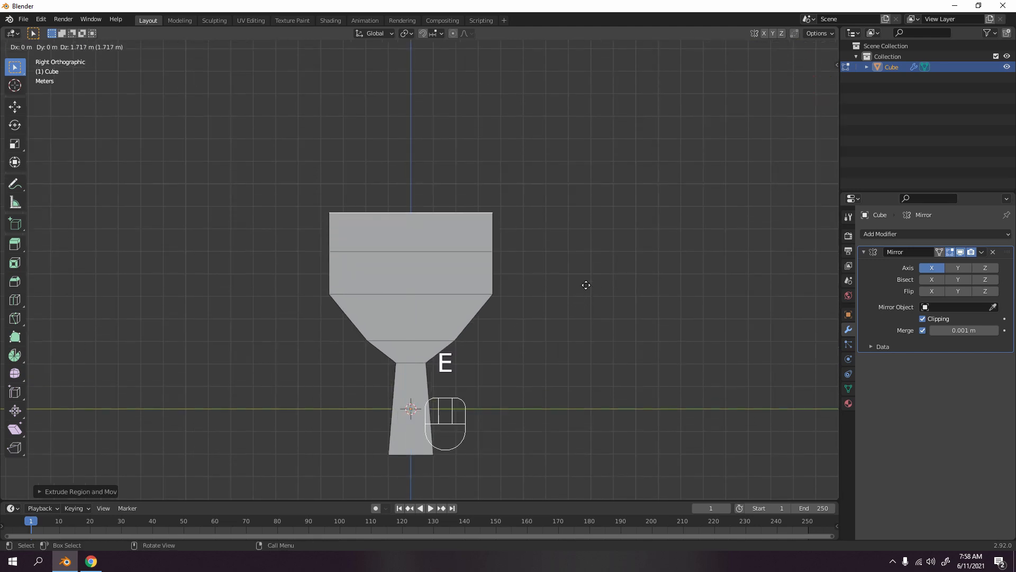
pyautogui.click(586, 286)
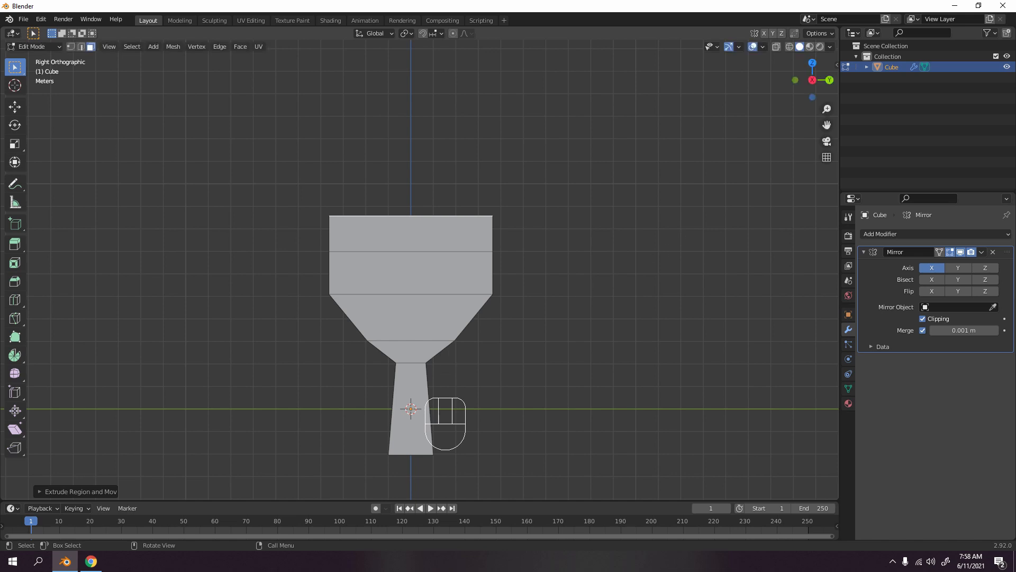
pyautogui.press('s')
pyautogui.press('y')
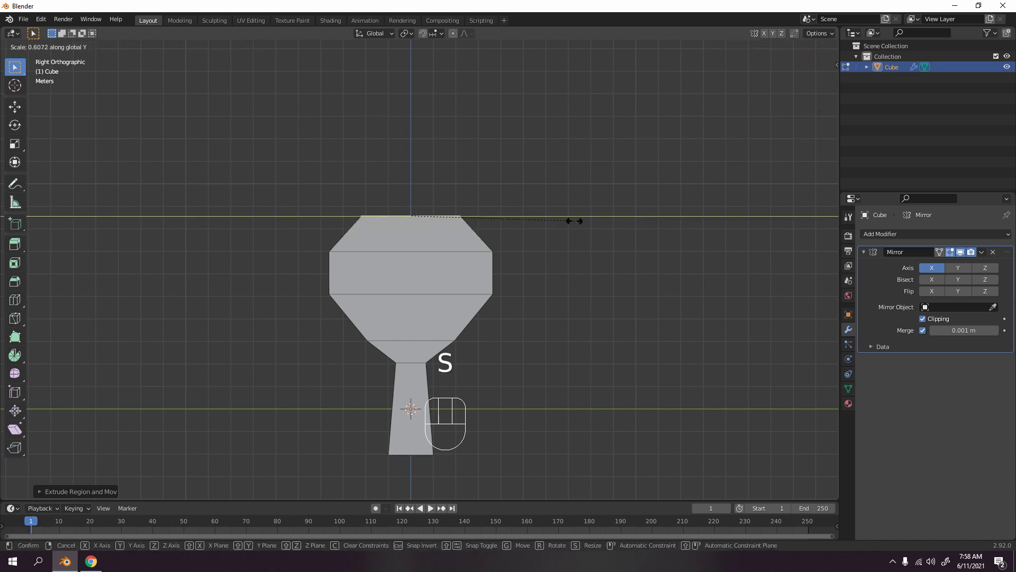
pyautogui.click(571, 220)
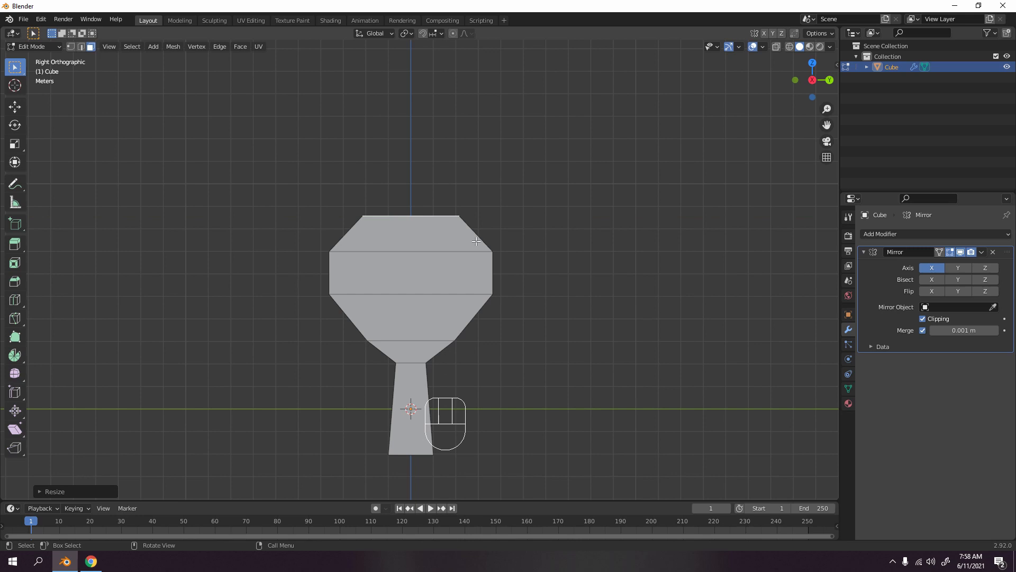
# - Add a centred loop cut around the upper flared section and scale it up by about 1.15 to round the profile
pyautogui.scroll(2, 498, 259)
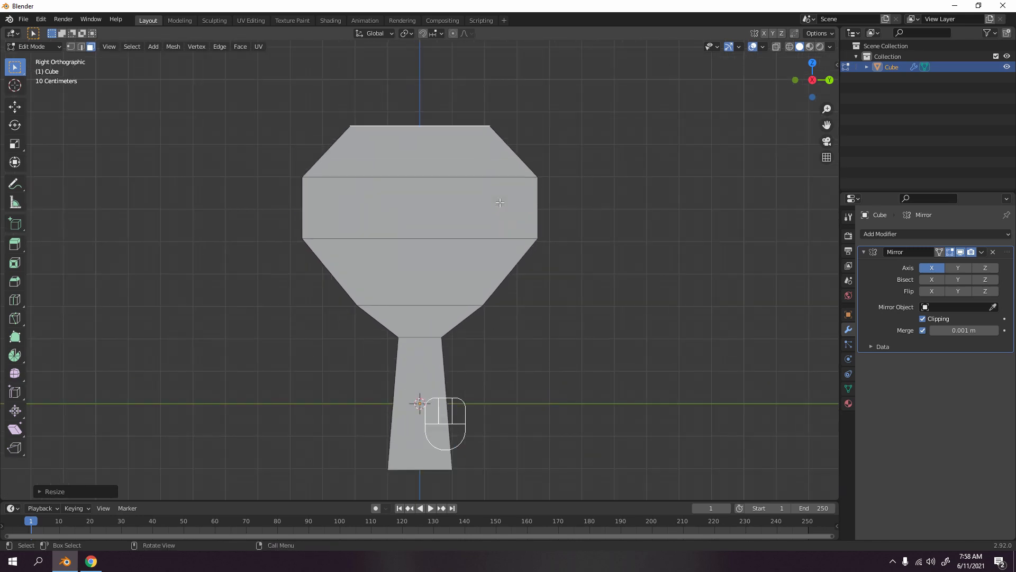
pyautogui.hotkey('ctrl', 'r')
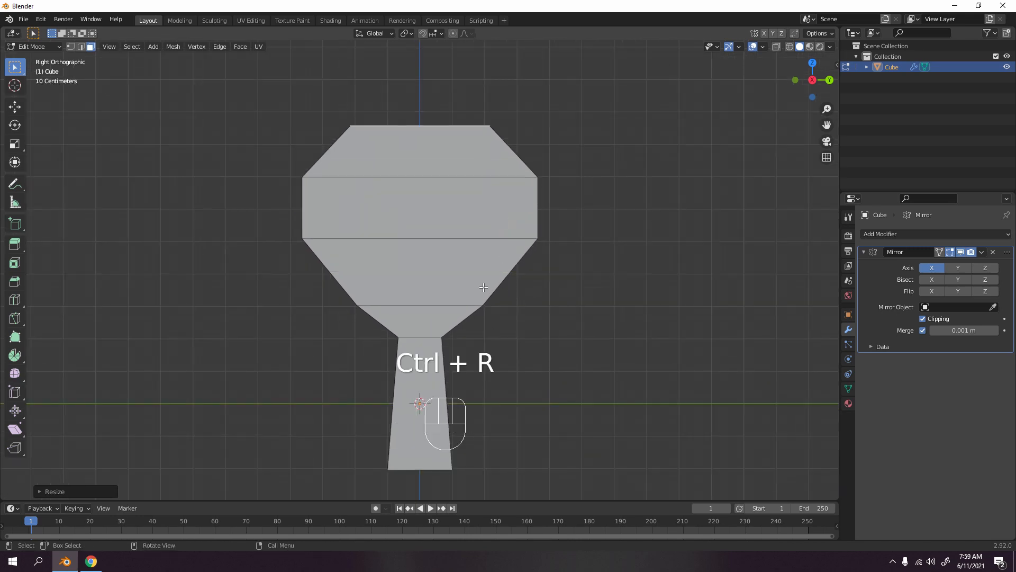
pyautogui.hotkey('ctrl', 'r')
pyautogui.click(482, 287)
pyautogui.rightClick(483, 287)
pyautogui.press('s')
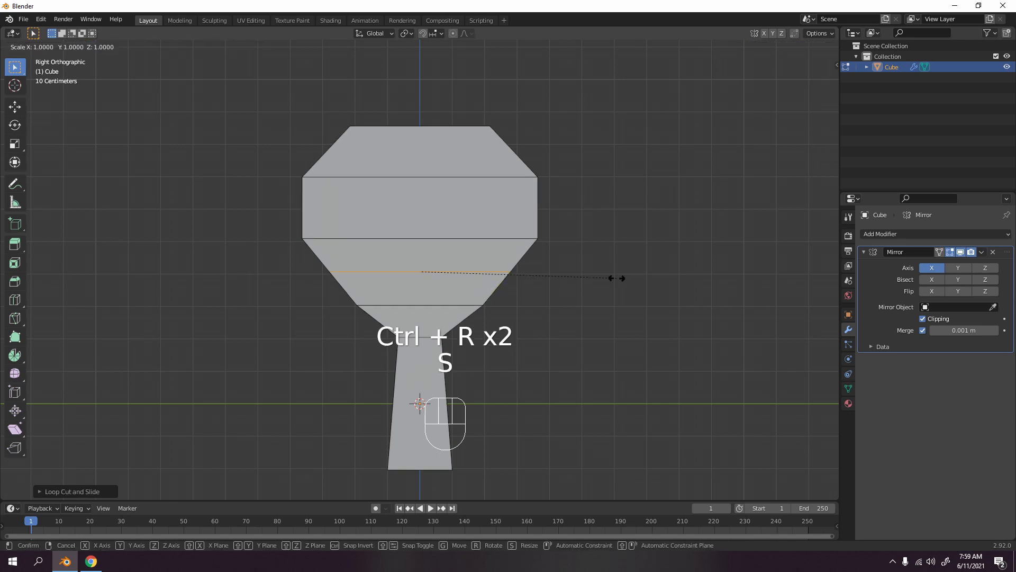
pyautogui.click(646, 293)
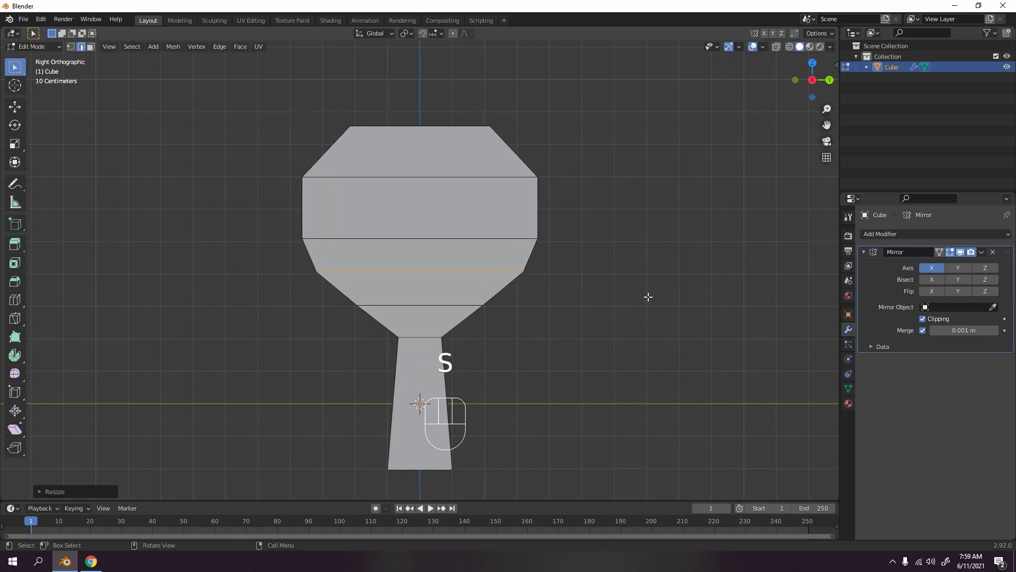
# - Add a centred loop cut around the flared section just above the stem and scale it up by about 1.3
pyautogui.hotkey('ctrl', 'r')
pyautogui.click(439, 327)
pyautogui.rightClick(454, 324)
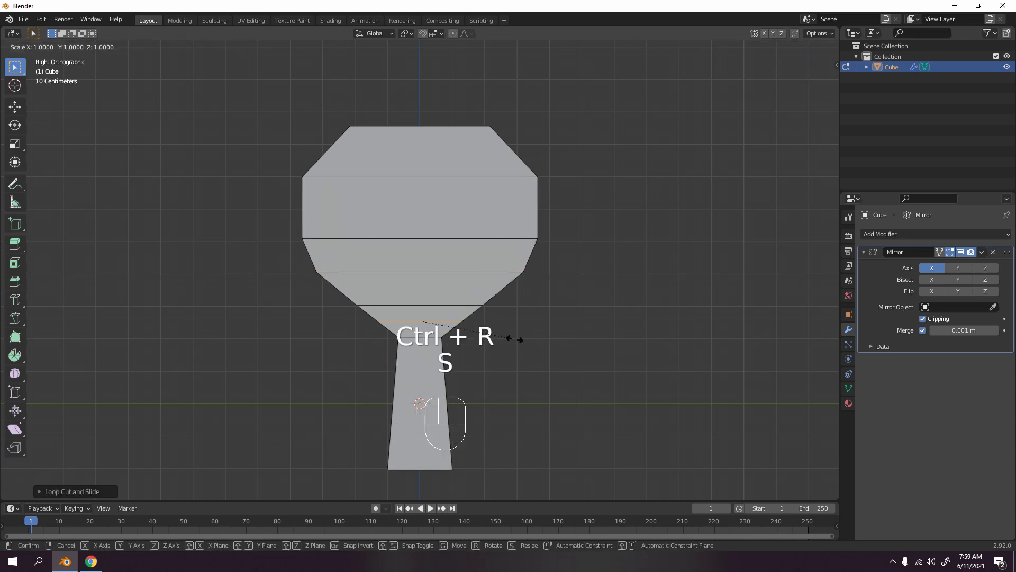
pyautogui.press('s')
pyautogui.click(526, 304)
# - Try adding a centred loop cut around the second flared section above the stem and scaling it along Y
pyautogui.hotkey('ctrl', 'r')
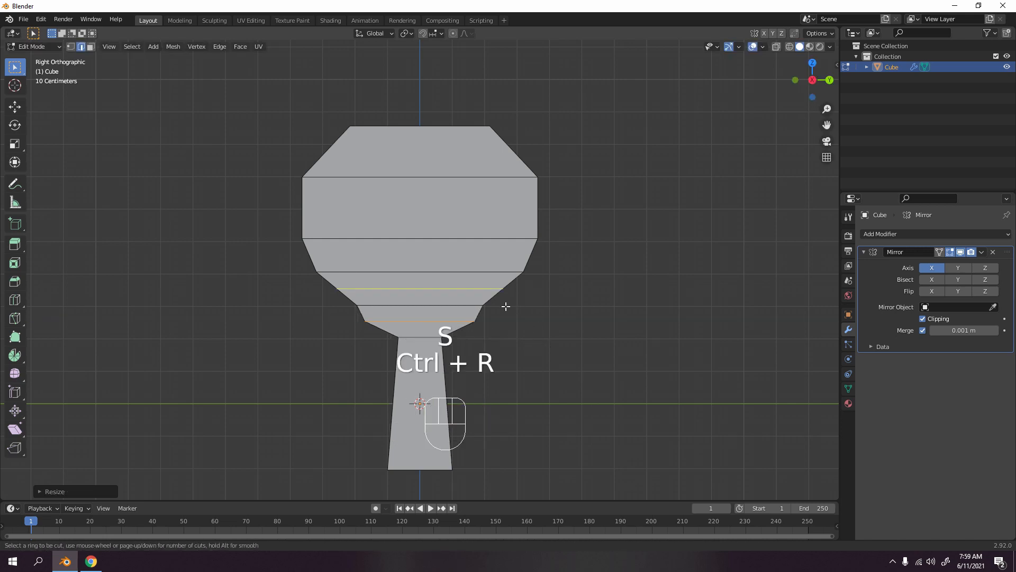
pyautogui.rightClick(504, 302)
pyautogui.hotkey('ctrl', 'r')
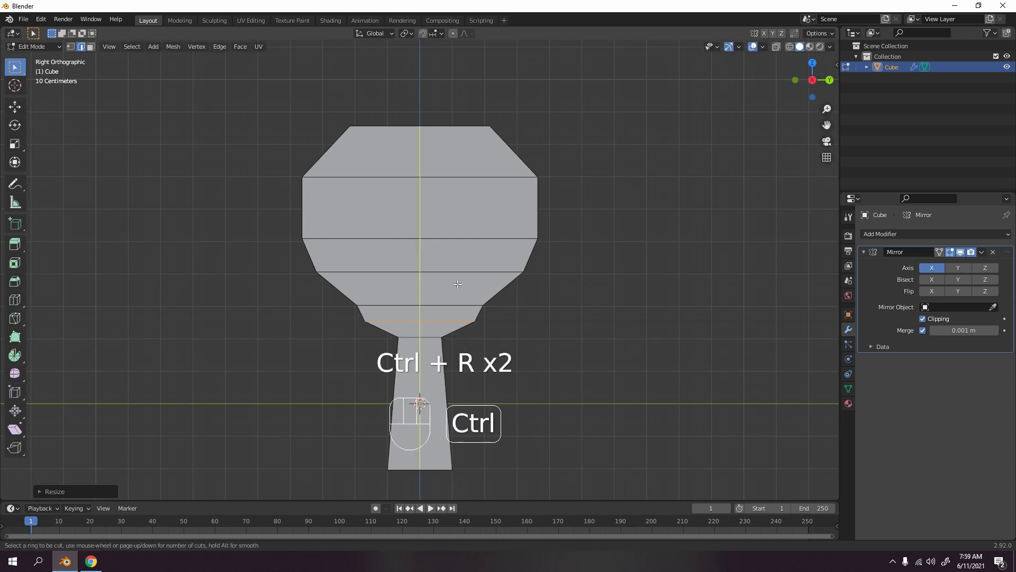
pyautogui.click(492, 290)
pyautogui.rightClick(539, 296)
pyautogui.press('s')
pyautogui.press('y')
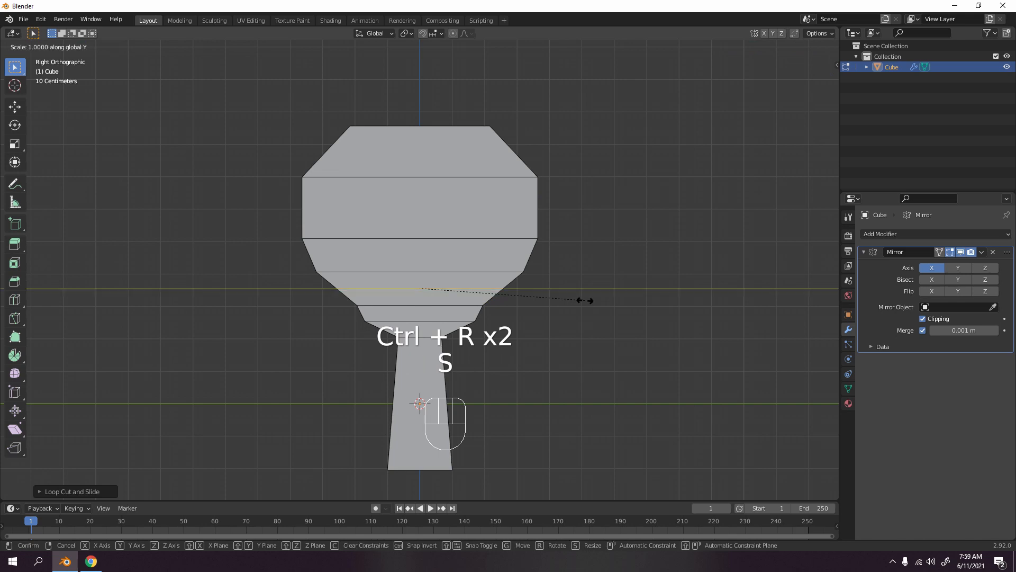
pyautogui.rightClick(593, 300)
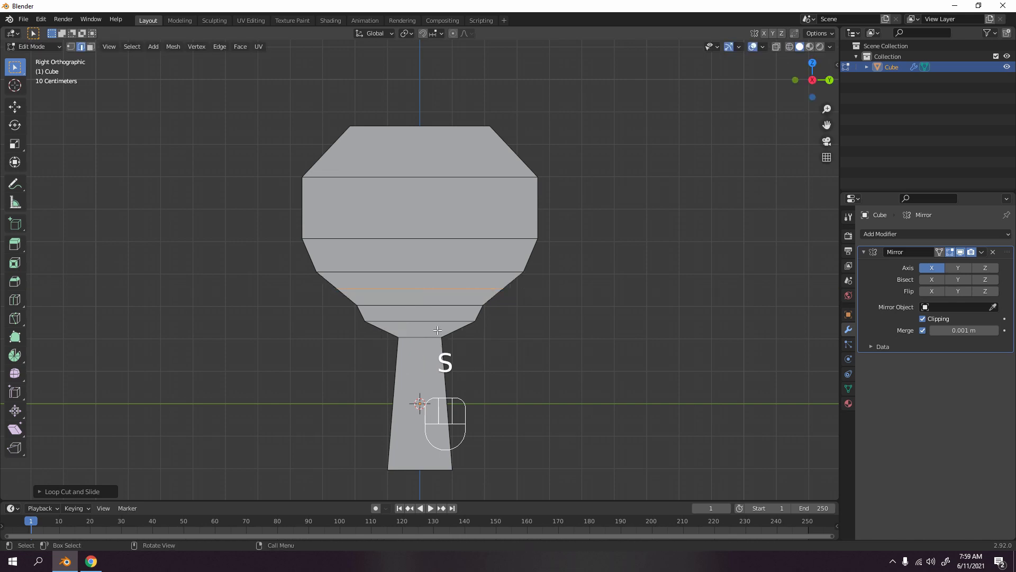
pyautogui.hotkey('ctrl', 'z')
# - Scale the existing edge loop between the two lower flared sections along Y by about 1.2
pyautogui.keyDown('alt'); pyautogui.click(454, 307); pyautogui.keyUp('alt')
pyautogui.press('s')
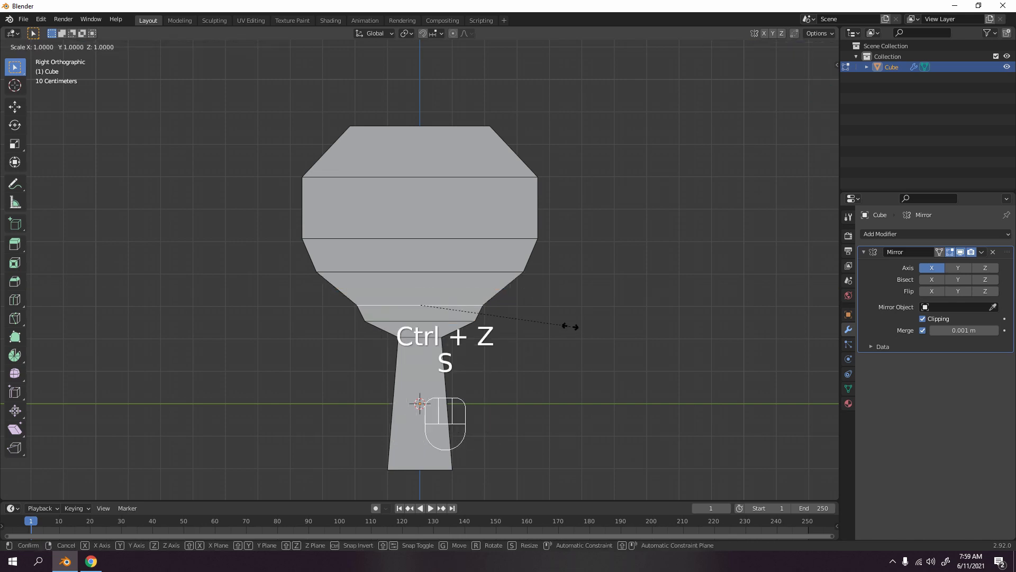
pyautogui.press('y')
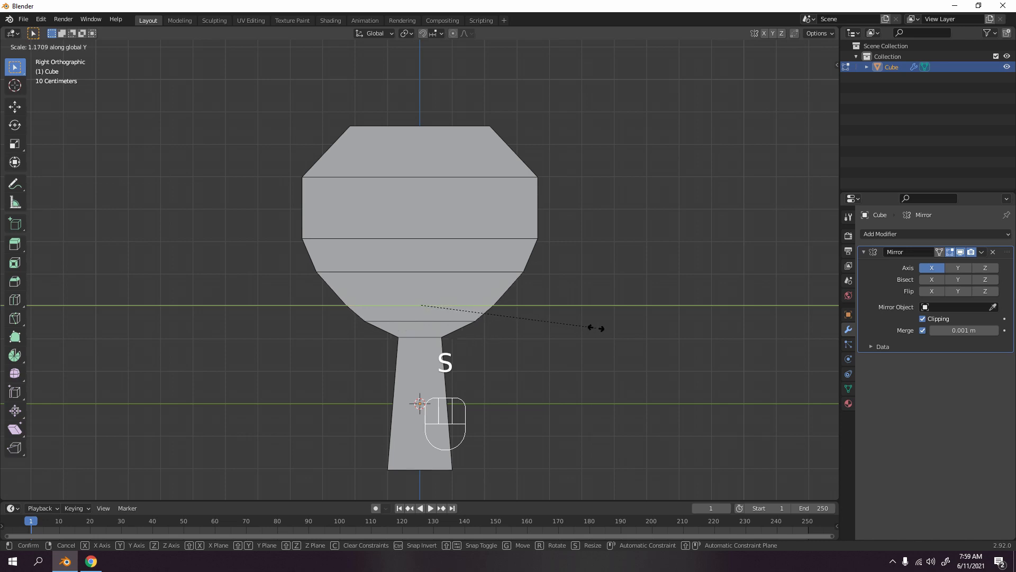
pyautogui.click(603, 329)
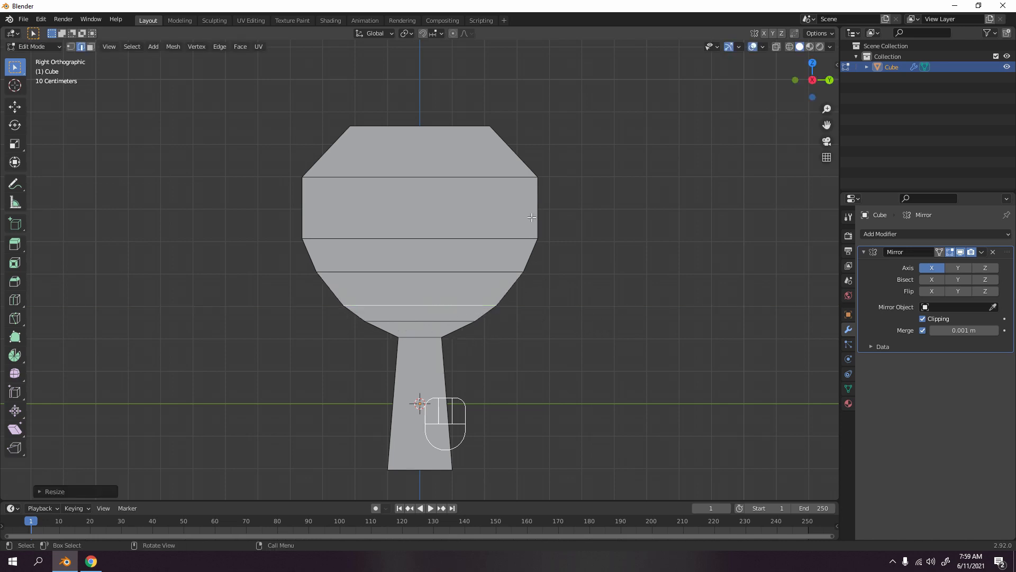
# - Try sliding the widened lower edge loop upward along the surface of the head
pyautogui.keyDown('shift'); pyautogui.moveTo(532, 217); pyautogui.dragTo(536, 263, button='middle'); pyautogui.keyUp('shift')
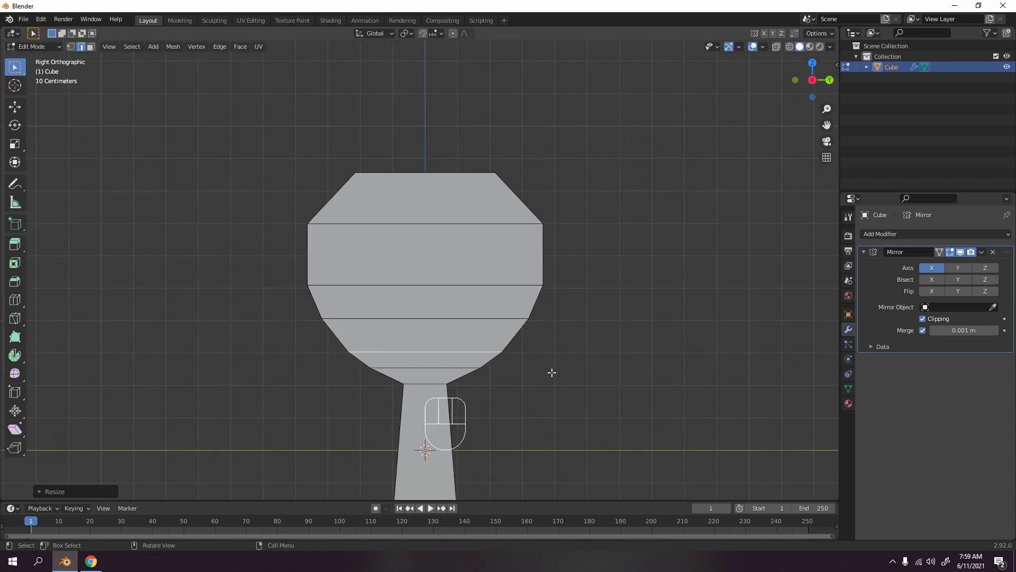
pyautogui.press('g')
pyautogui.press('g')
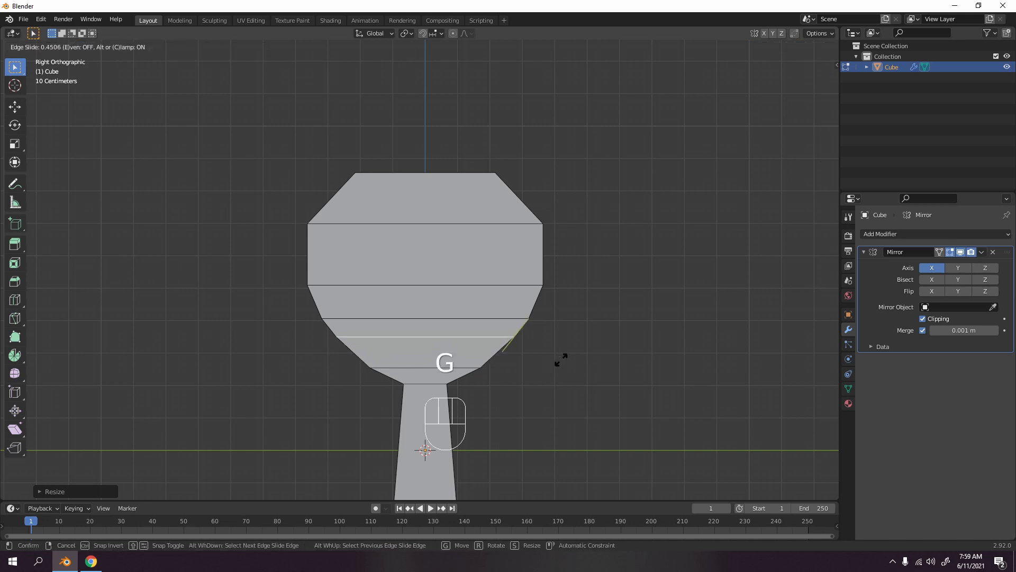
pyautogui.click(564, 369)
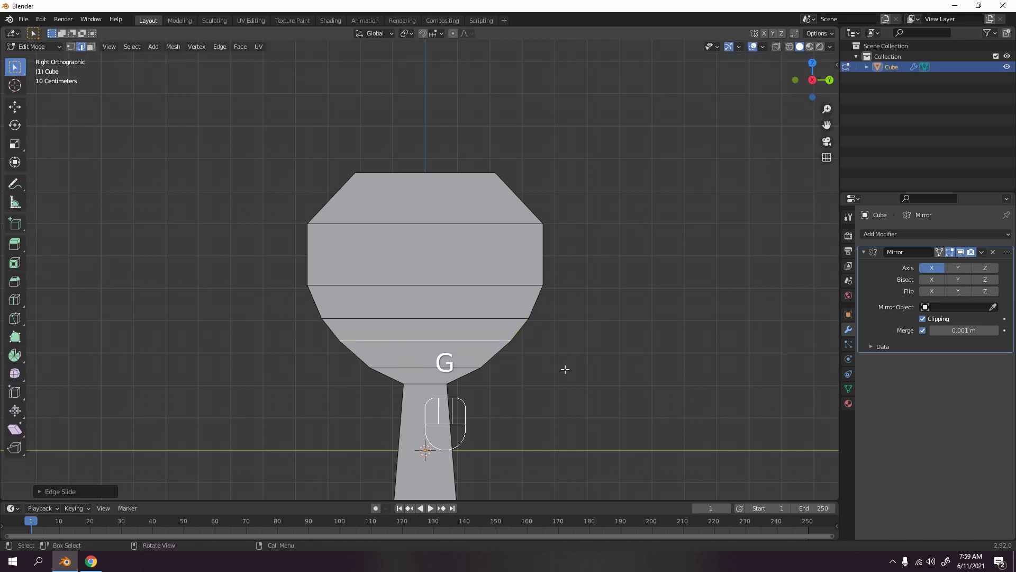
pyautogui.press('g')
pyautogui.press('g')
pyautogui.click(564, 368)
pyautogui.hotkey('ctrl', 'z')
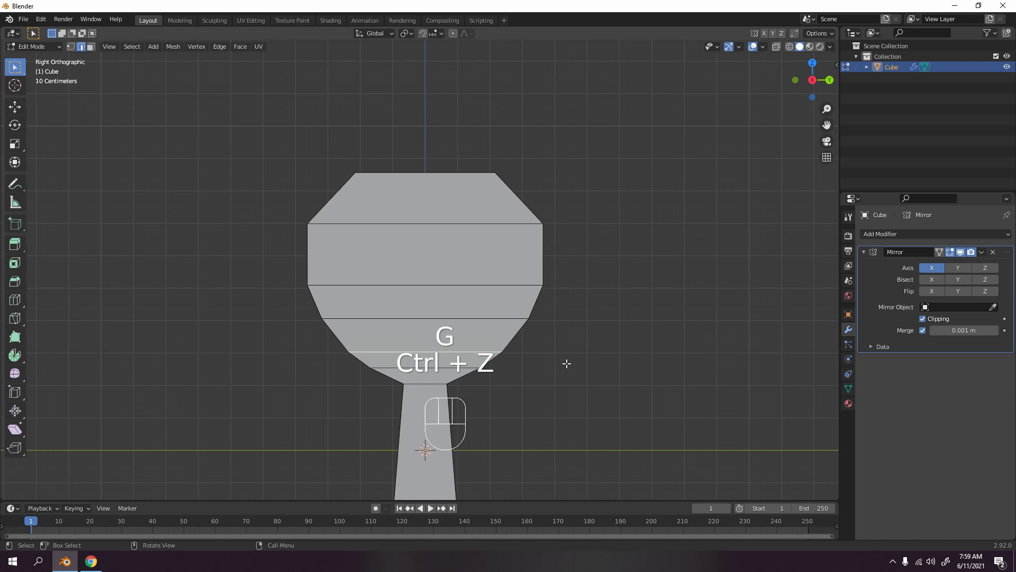
# - Add a centred loop cut around the head's top tapered section and scale it along Y by about 1.13
pyautogui.hotkey('ctrl', 'r')
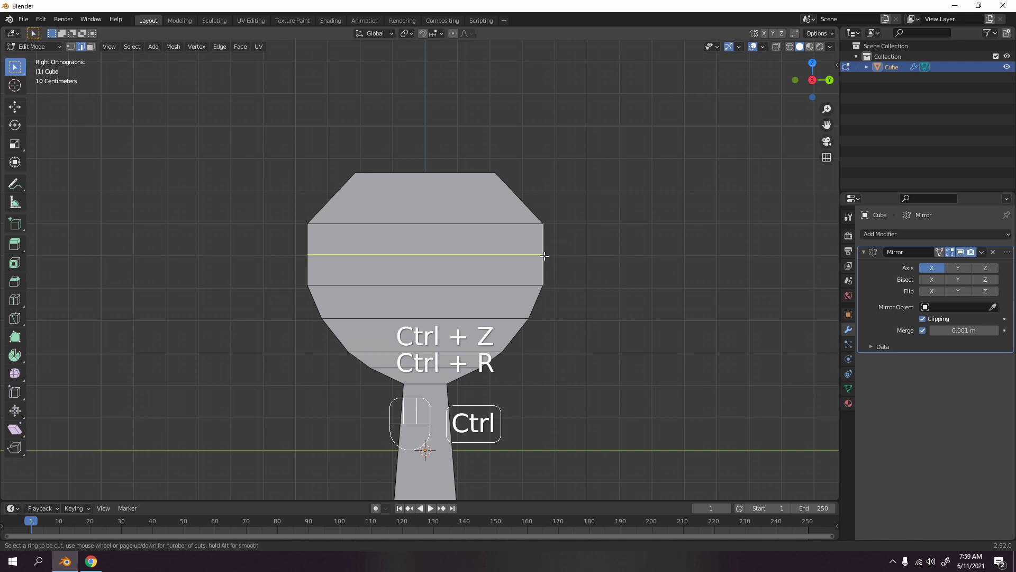
pyautogui.hotkey('ctrl', 'r')
pyautogui.click(535, 192)
pyautogui.press('s')
pyautogui.press('y')
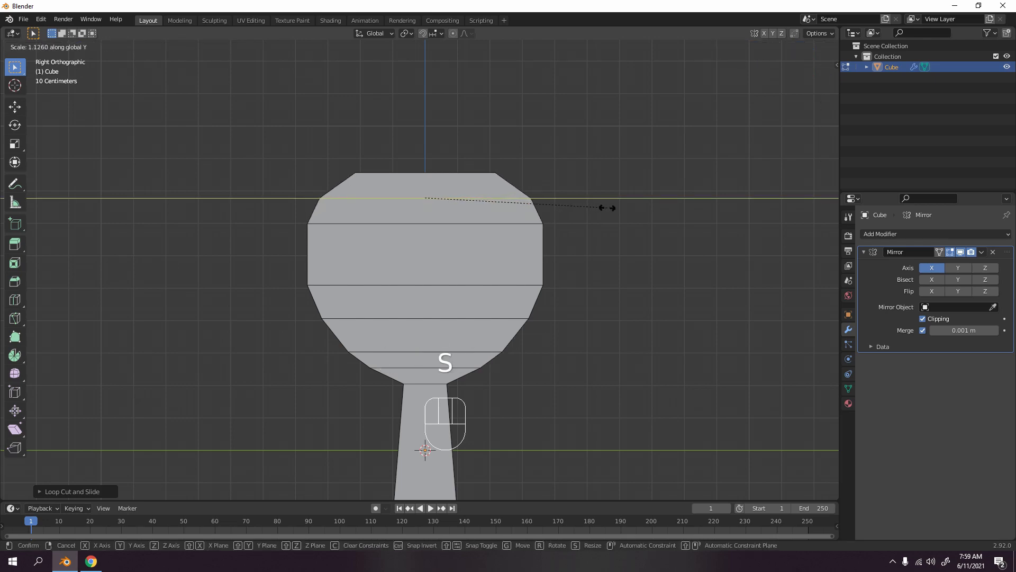
pyautogui.click(607, 208)
# - Select the head's top face and narrow it along Y to about 0.6
pyautogui.moveTo(451, 189); pyautogui.dragTo(455, 252, button='middle')
pyautogui.press('3')
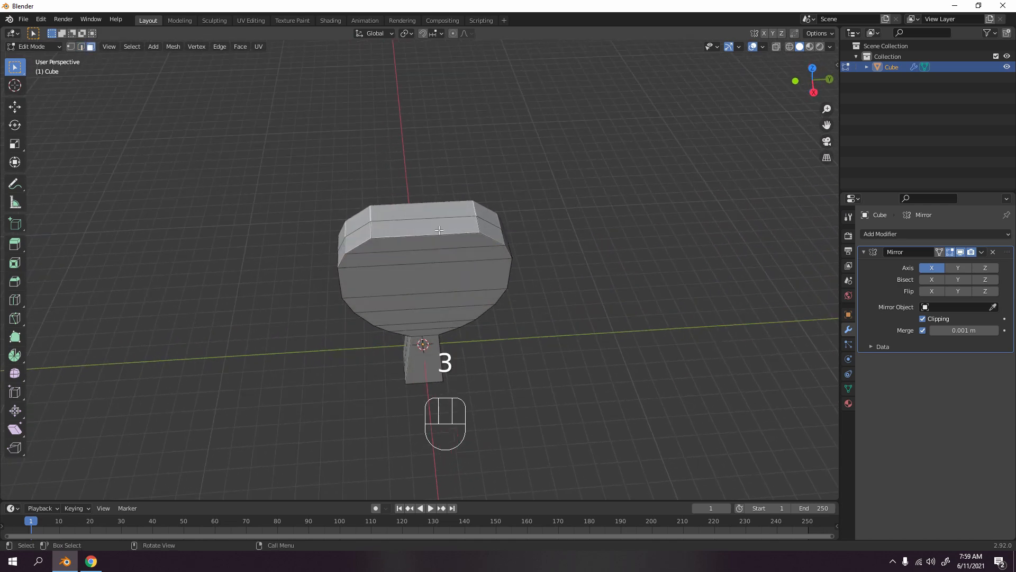
pyautogui.click(441, 223)
pyautogui.press('s')
pyautogui.press('y')
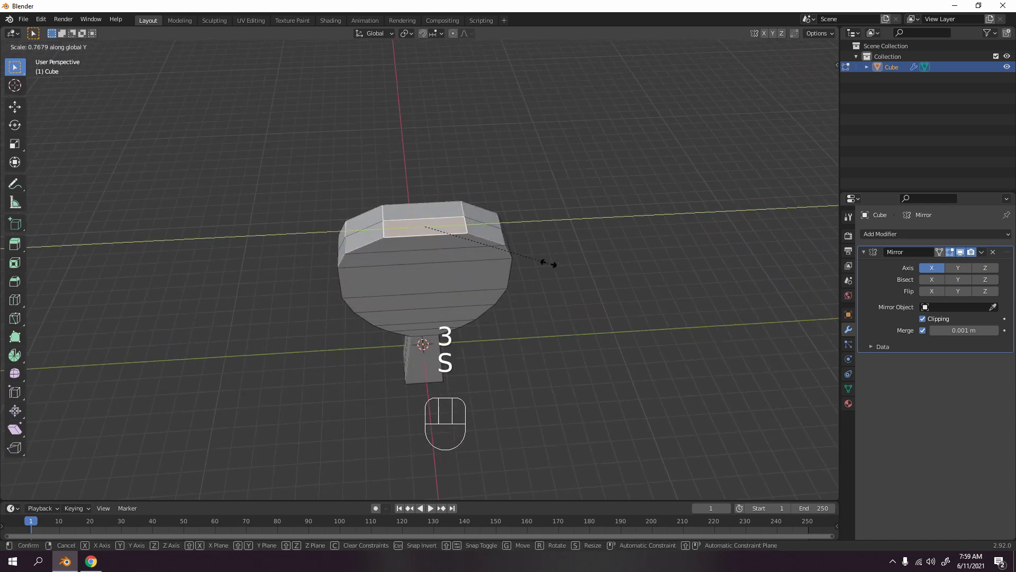
pyautogui.click(530, 255)
# - Raise the narrowed top face slightly along Z in the right side view
pyautogui.press('KP_3')
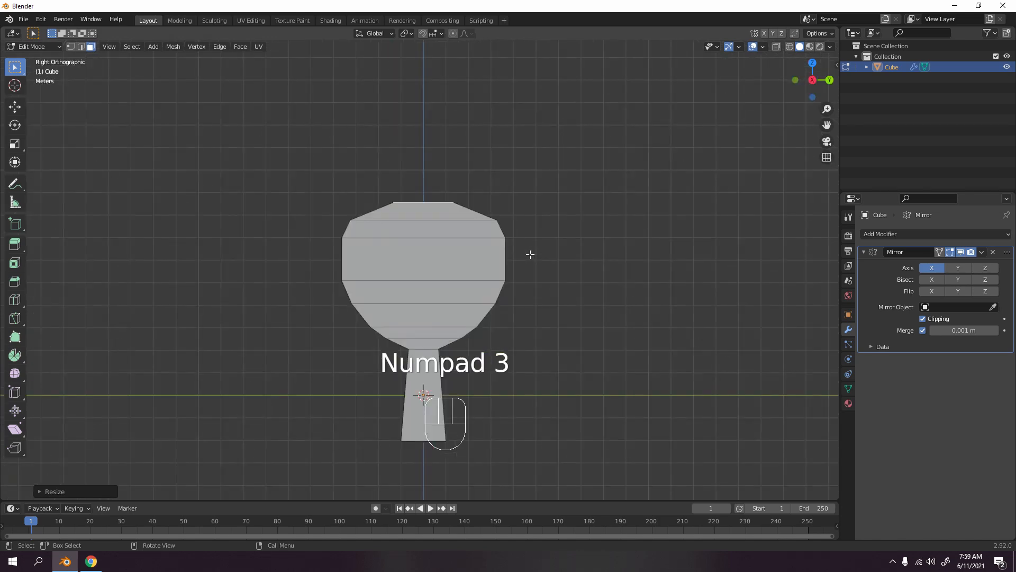
pyautogui.scroll(3, 531, 254)
pyautogui.keyDown('shift'); pyautogui.moveTo(597, 205); pyautogui.dragTo(604, 258, button='middle'); pyautogui.keyUp('shift')
pyautogui.press('g')
pyautogui.press('z')
pyautogui.click(603, 242)
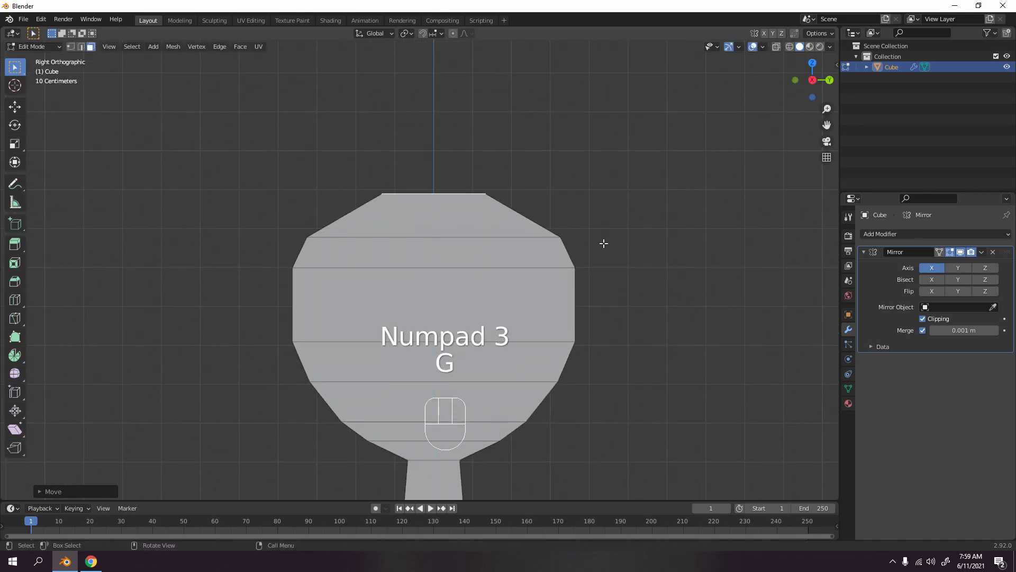
# - Add a centred loop cut around the section just below the top face and scale it along Y by about 1.1
pyautogui.hotkey('ctrl', 'r')
pyautogui.click(592, 218)
pyautogui.press('s')
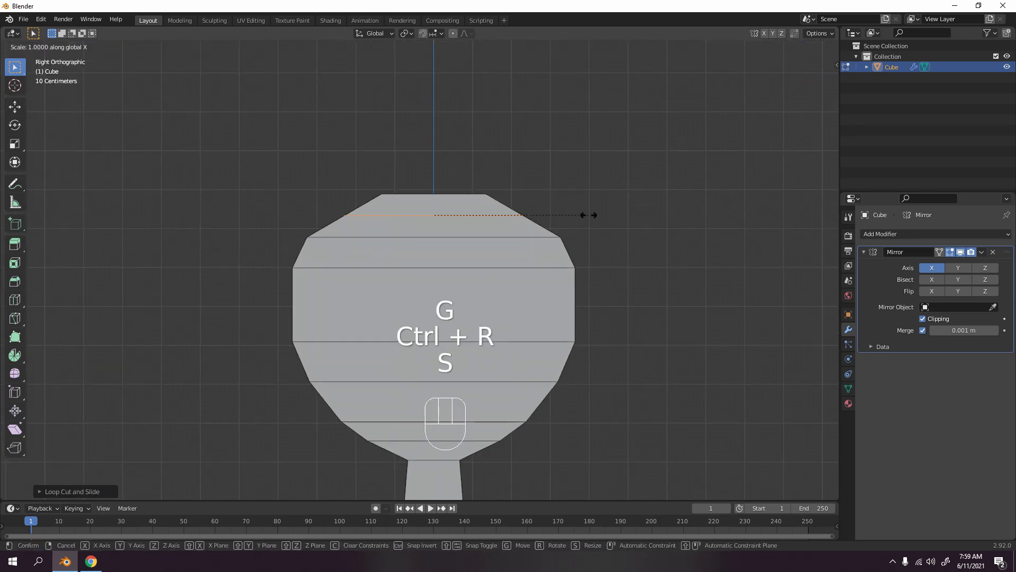
pyautogui.press('y')
pyautogui.click(603, 220)
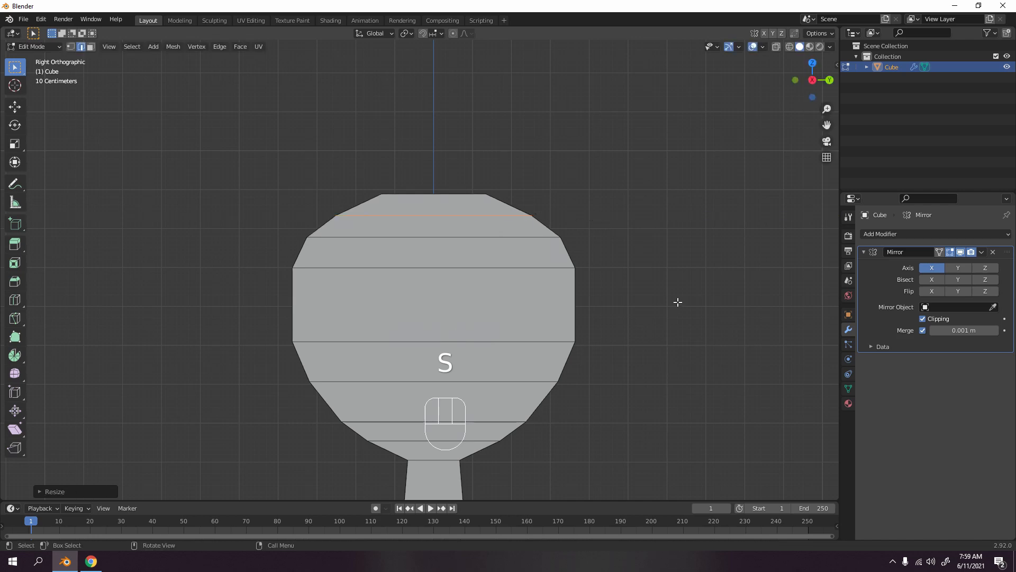
# - Add a Subdivision Surface modifier to the mirrored mesh
pyautogui.moveTo(674, 336); pyautogui.dragTo(676, 290, button='middle')
pyautogui.click(944, 234)
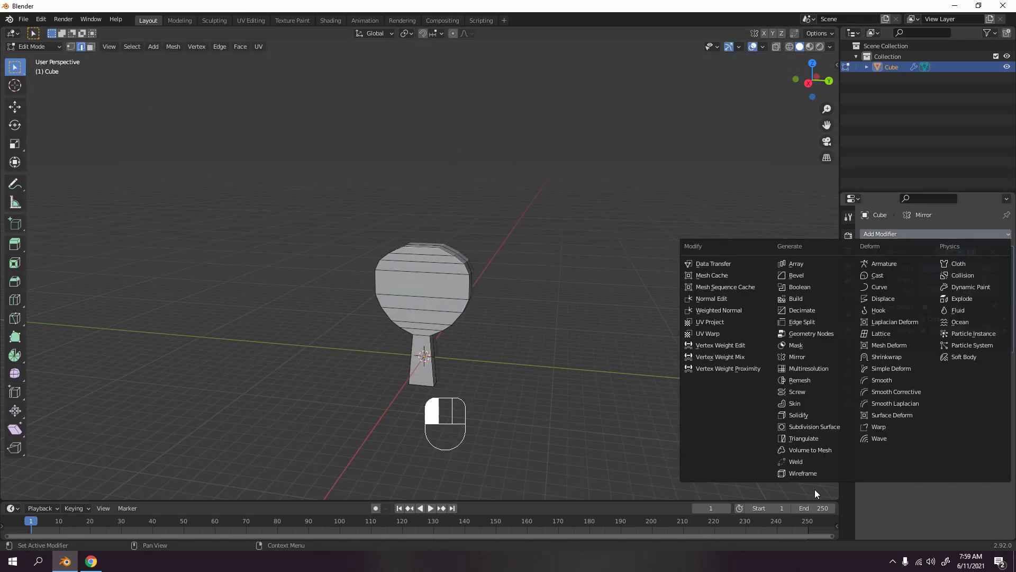
pyautogui.click(823, 426)
pyautogui.moveTo(482, 293); pyautogui.dragTo(328, 330, button='middle')
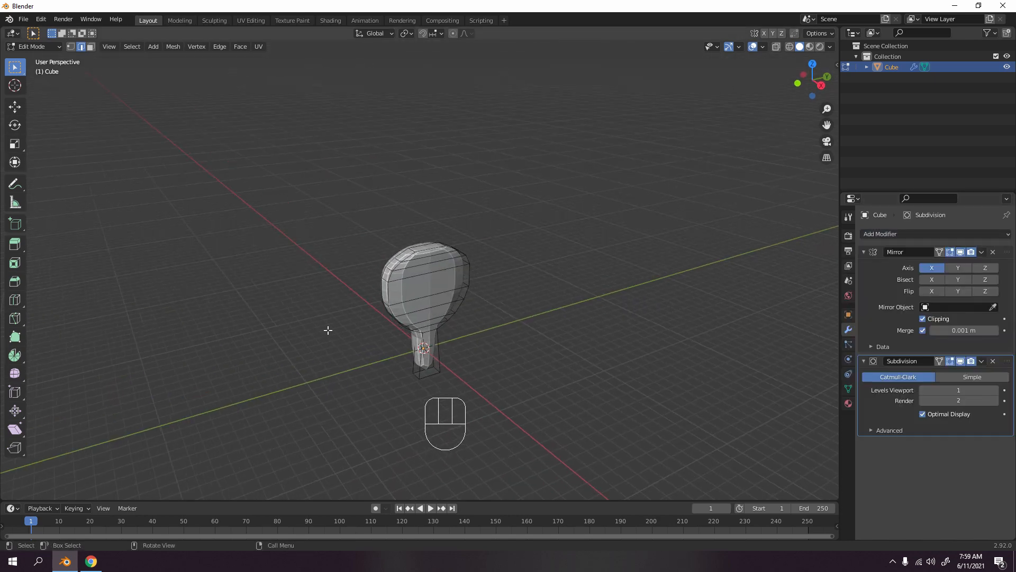
pyautogui.moveTo(524, 354); pyautogui.dragTo(487, 325, button='middle')
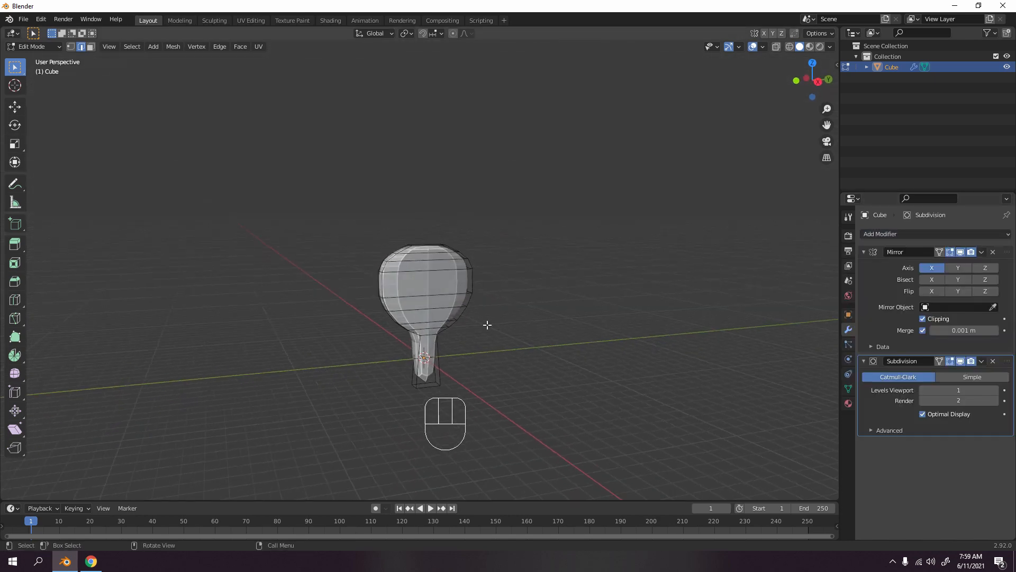
# - Thin the object by moving the whole mesh about 0.62 m along negative X into the mirror plane in front view
pyautogui.press('KP_1')
pyautogui.press('KP_3')
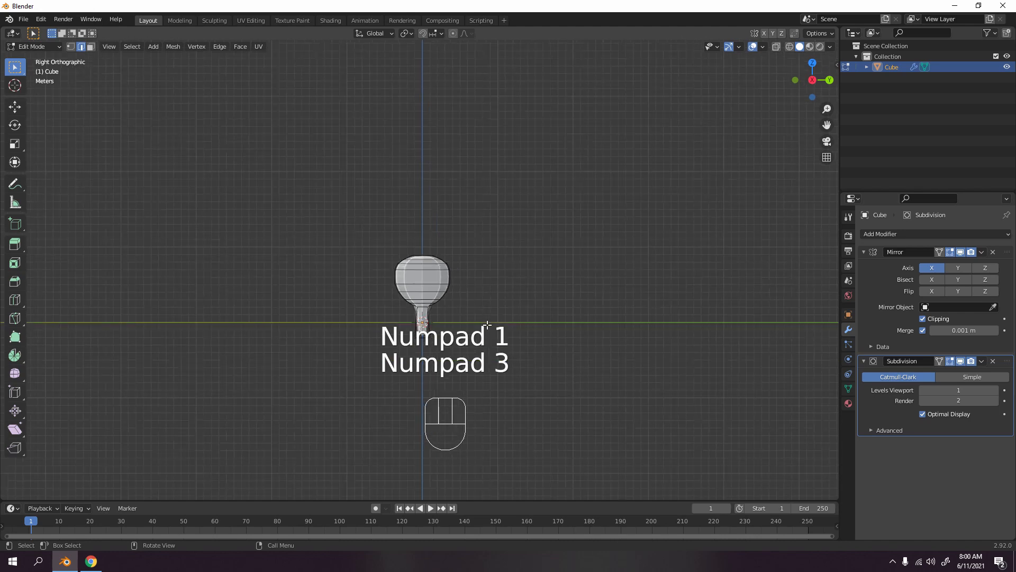
pyautogui.press('KP_1')
pyautogui.keyDown('shift'); pyautogui.moveTo(513, 319); pyautogui.dragTo(567, 260, button='middle'); pyautogui.keyUp('shift')
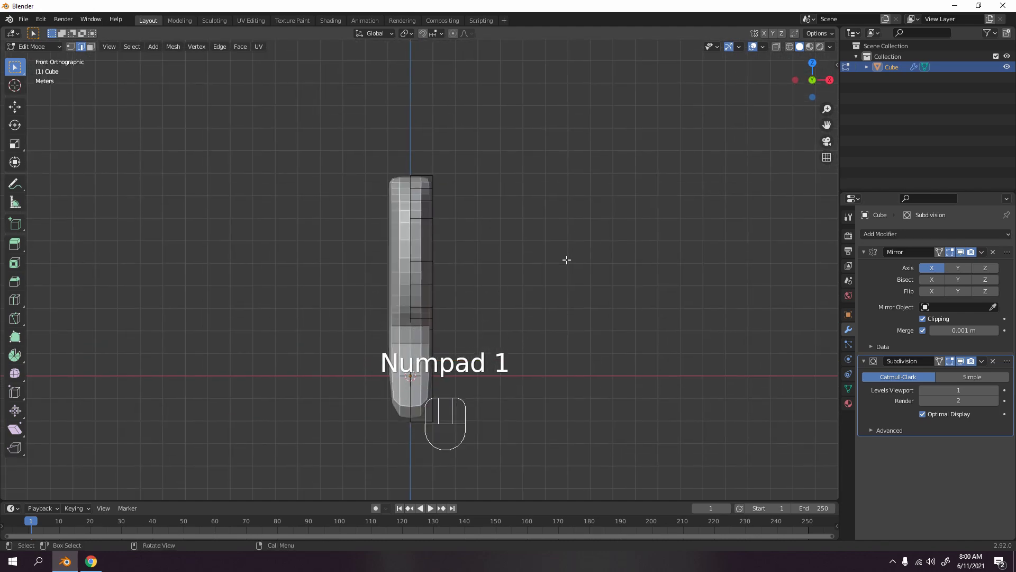
pyautogui.press('Tab')
pyautogui.press('Tab')
pyautogui.press('a')
pyautogui.scroll(2, 567, 258)
pyautogui.keyDown('shift'); pyautogui.moveTo(569, 220); pyautogui.dragTo(562, 192, button='middle'); pyautogui.keyUp('shift')
pyautogui.press('g')
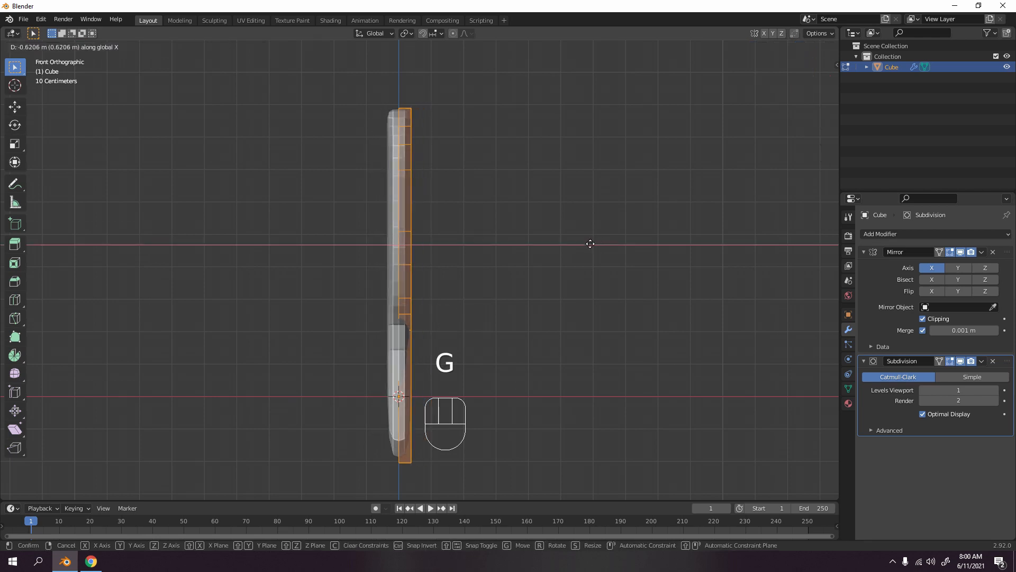
pyautogui.click(590, 245)
# - Raise the head's top face about 0.56 m along Z in the right side view
pyautogui.press('Tab')
pyautogui.moveTo(589, 217); pyautogui.dragTo(419, 262, button='middle')
pyautogui.press('KP_3')
pyautogui.press('Tab')
pyautogui.scroll(2, 417, 242)
pyautogui.keyDown('shift'); pyautogui.moveTo(473, 236); pyautogui.dragTo(438, 178, button='middle'); pyautogui.keyUp('shift')
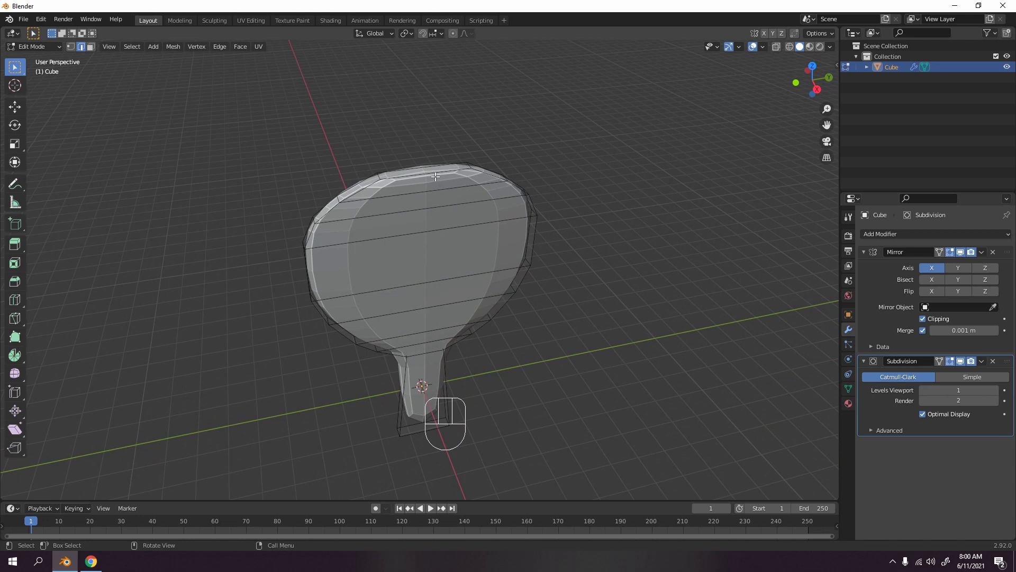
pyautogui.press('3')
pyautogui.press('KP_3')
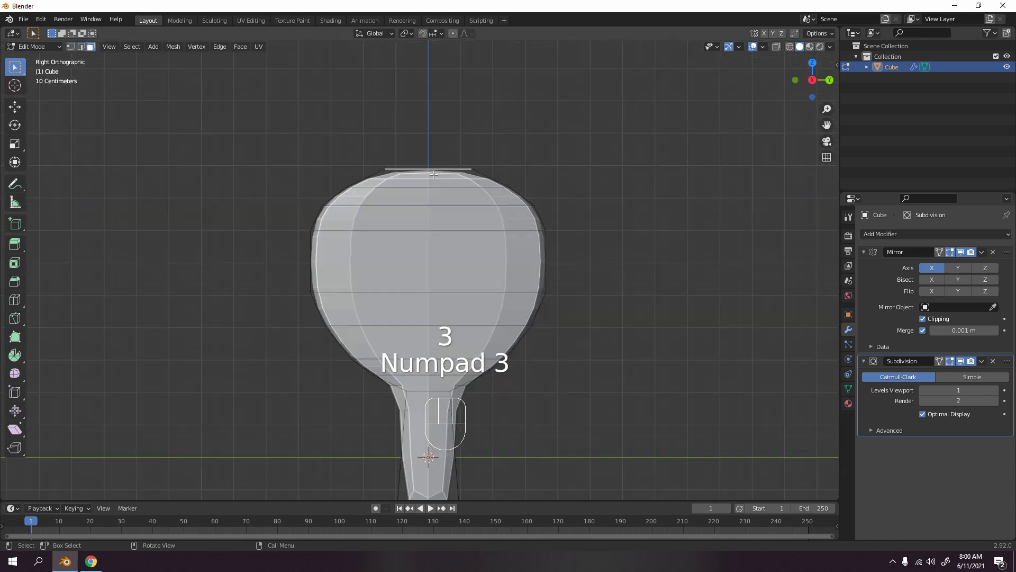
pyautogui.press('g')
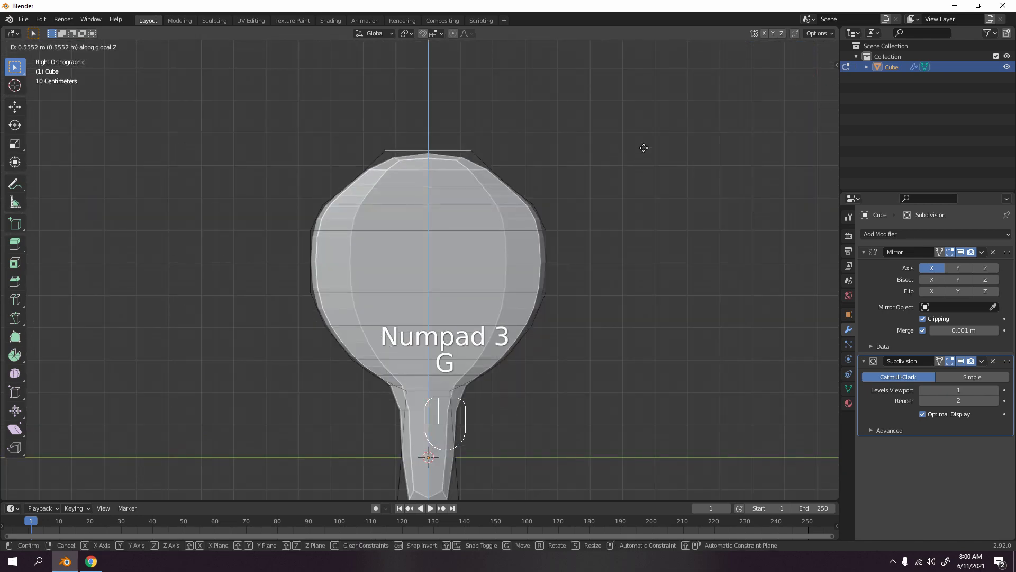
pyautogui.click(643, 148)
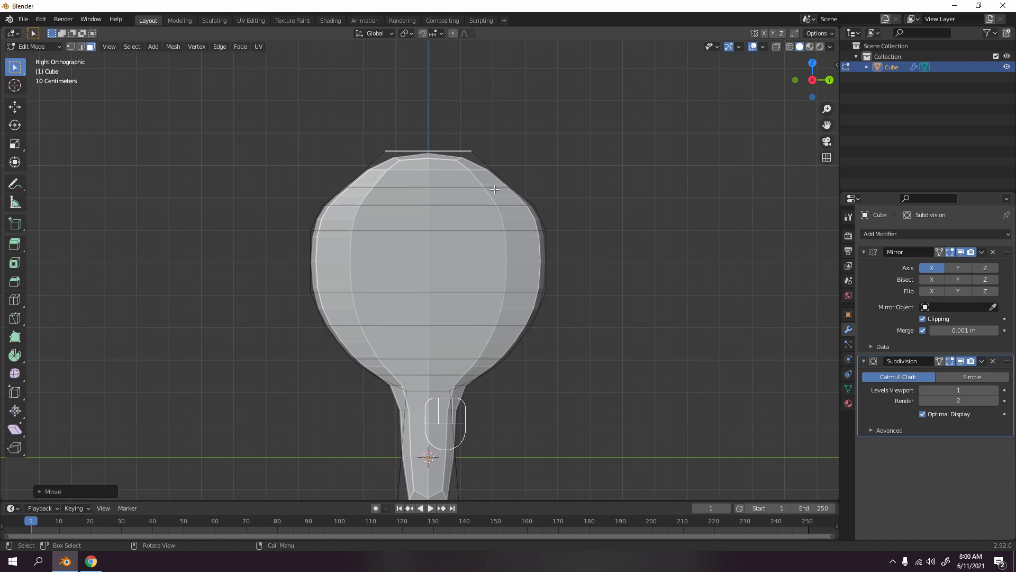
# - Scale the edge loop just below the top face along Y by about 1.1 to round the head
pyautogui.press('2')
pyautogui.keyDown('alt'); pyautogui.click(496, 187); pyautogui.keyUp('alt')
pyautogui.press('s')
pyautogui.press('y')
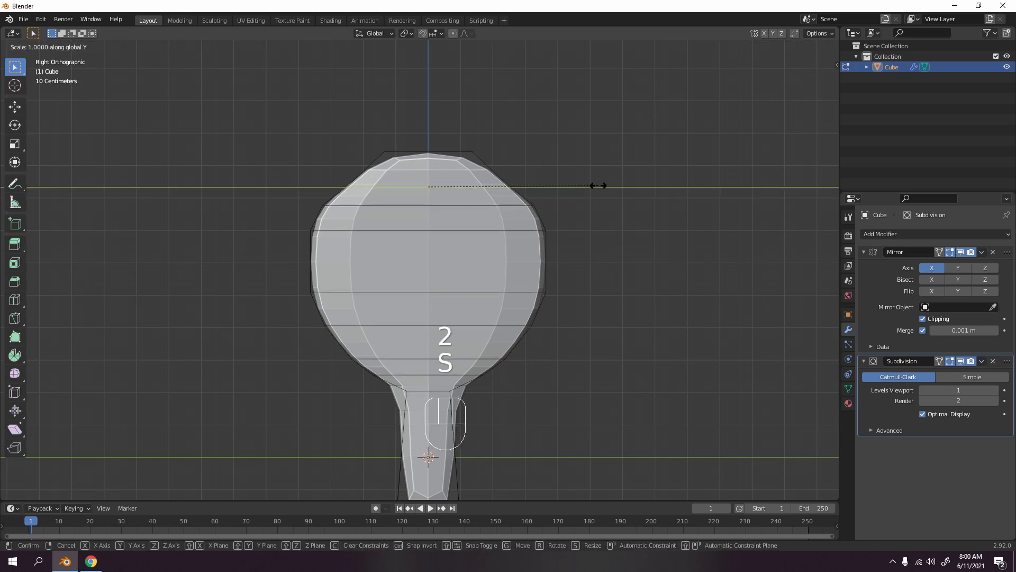
pyautogui.click(618, 187)
pyautogui.scroll(3, 540, 259)
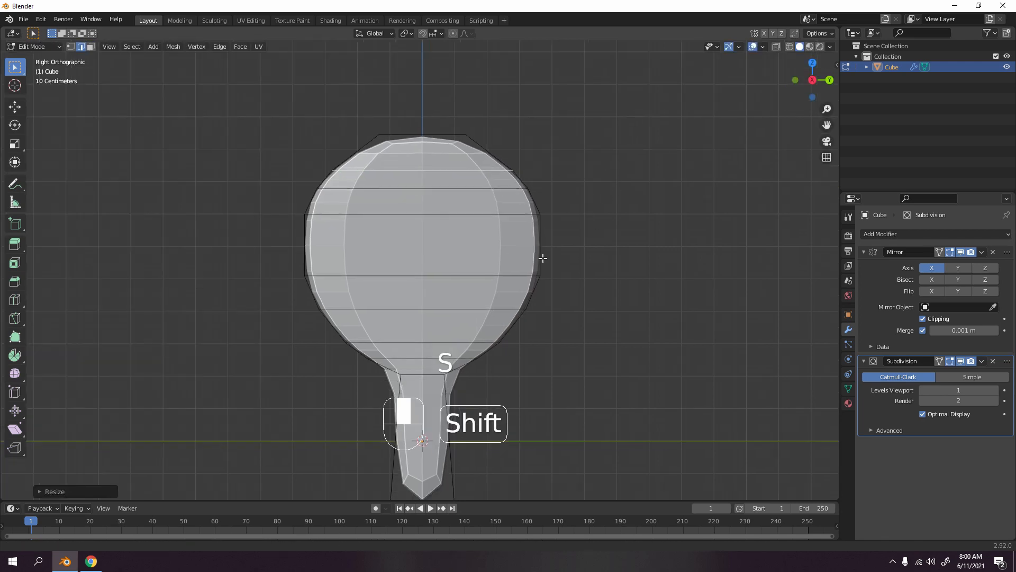
# - Leave Edit Mode and examine the smoothed side profile of the head and the handle end
pyautogui.press('Tab')
pyautogui.scroll(-4, 680, 268)
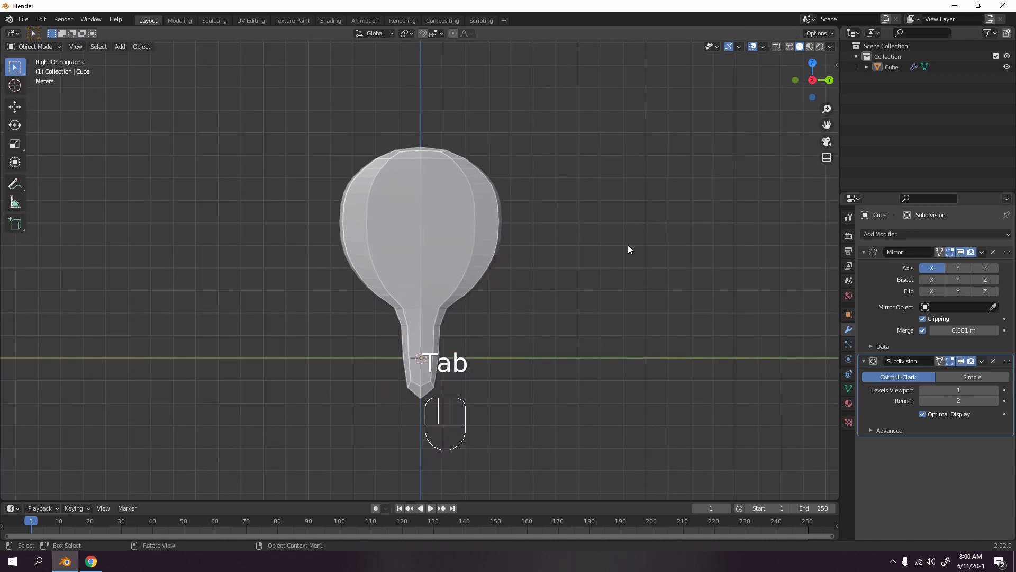
pyautogui.scroll(3, 512, 361)
pyautogui.keyDown('shift'); pyautogui.moveTo(512, 361); pyautogui.dragTo(475, 281, button='middle'); pyautogui.keyUp('shift')
pyautogui.press('Tab')
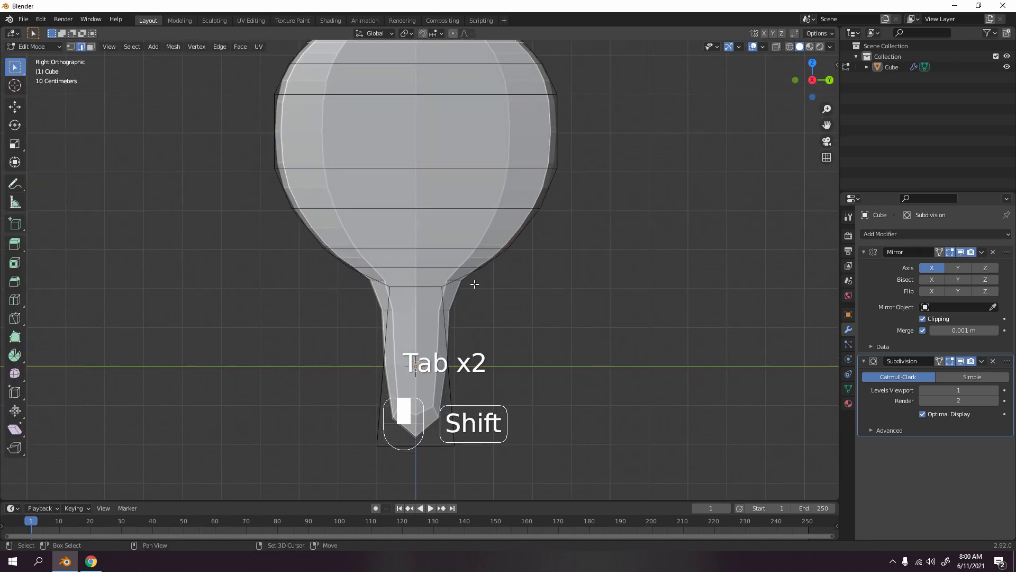
pyautogui.scroll(-2, 461, 289)
pyautogui.press('Tab')
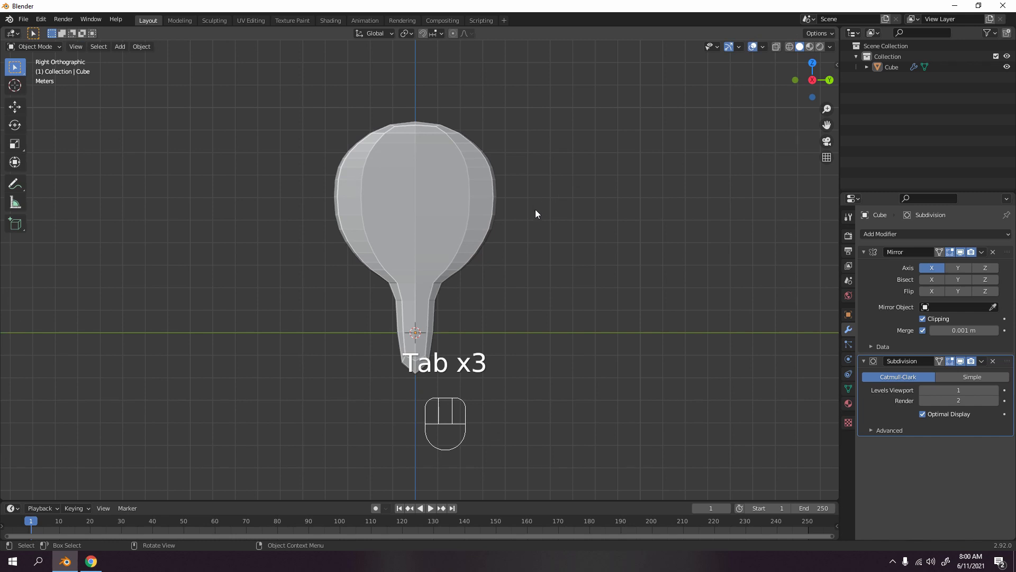
# - In Edit Mode, add a loop cut around the handle and slide it up just below the neck in the right side view
pyautogui.press('Tab')
pyautogui.scroll(3, 474, 295)
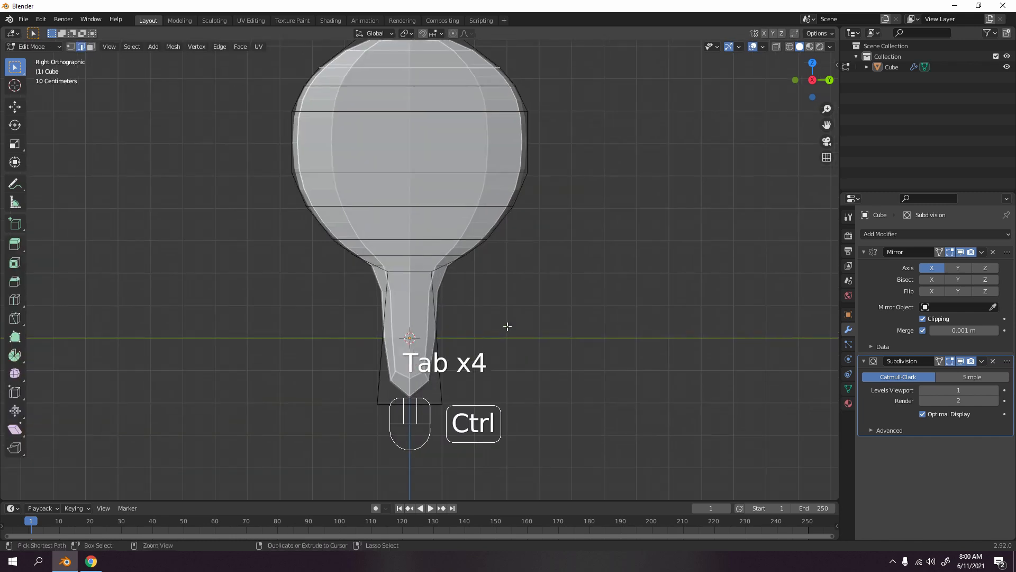
pyautogui.hotkey('ctrl', 'r')
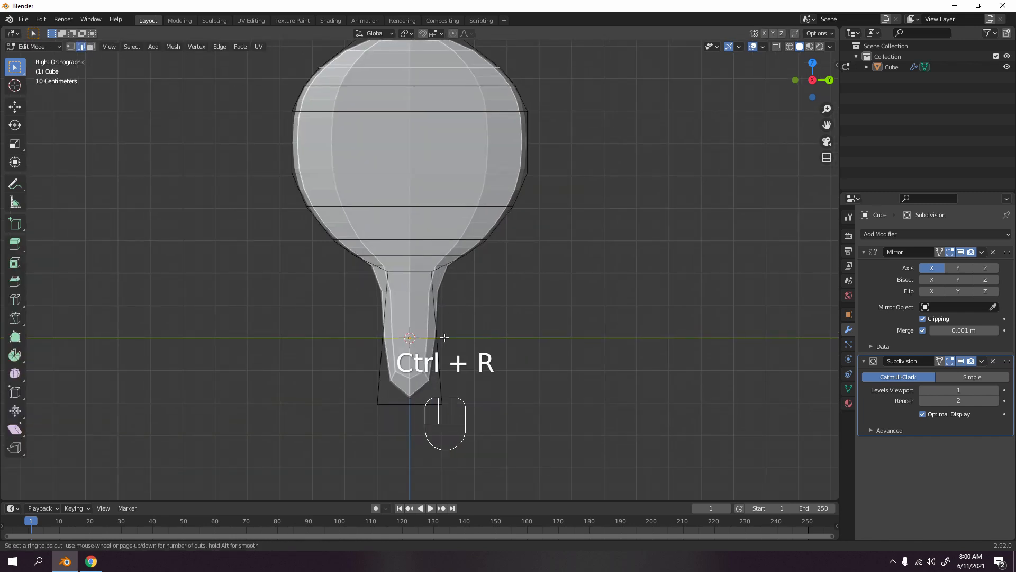
pyautogui.click(444, 337)
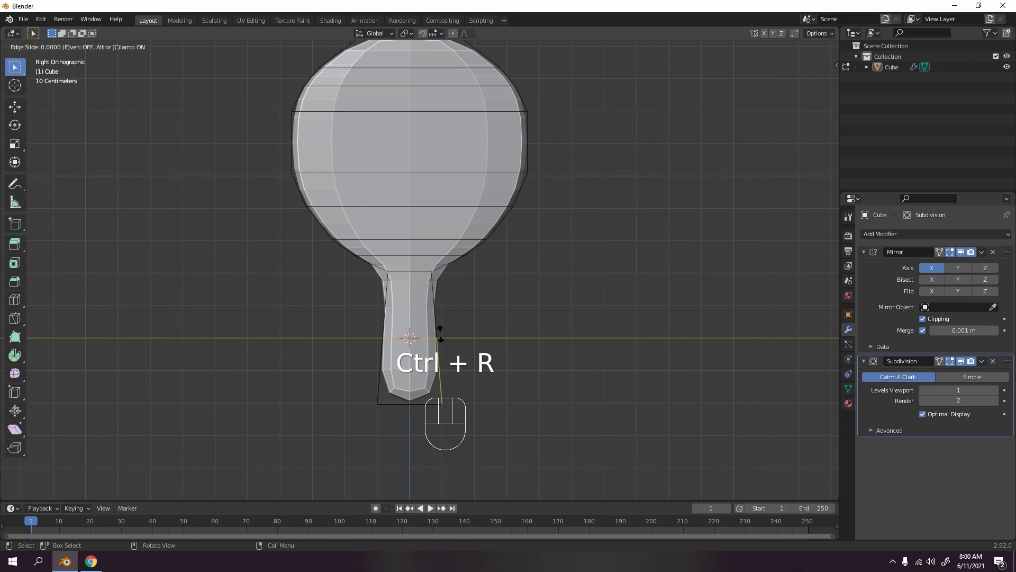
pyautogui.click(427, 273)
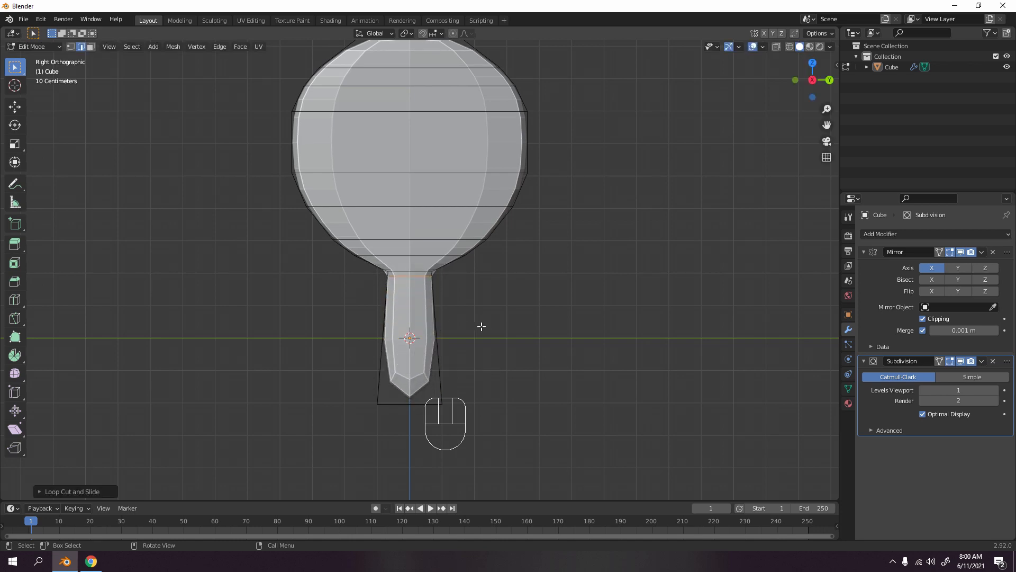
# - Try a viewport level of 3 on the Subdivision modifier, then set it to 2
pyautogui.click(994, 390)
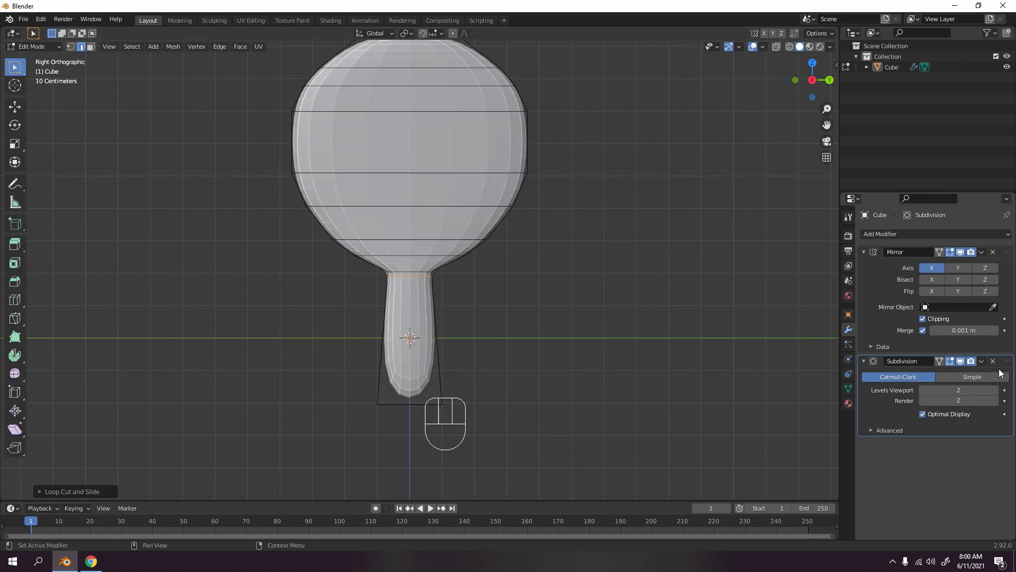
pyautogui.click(995, 390)
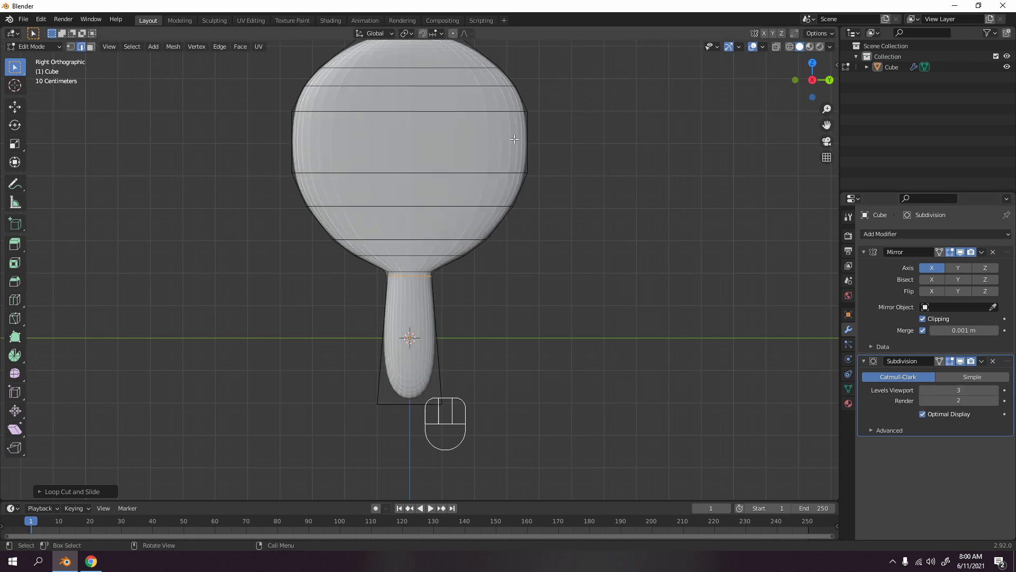
pyautogui.click(923, 390)
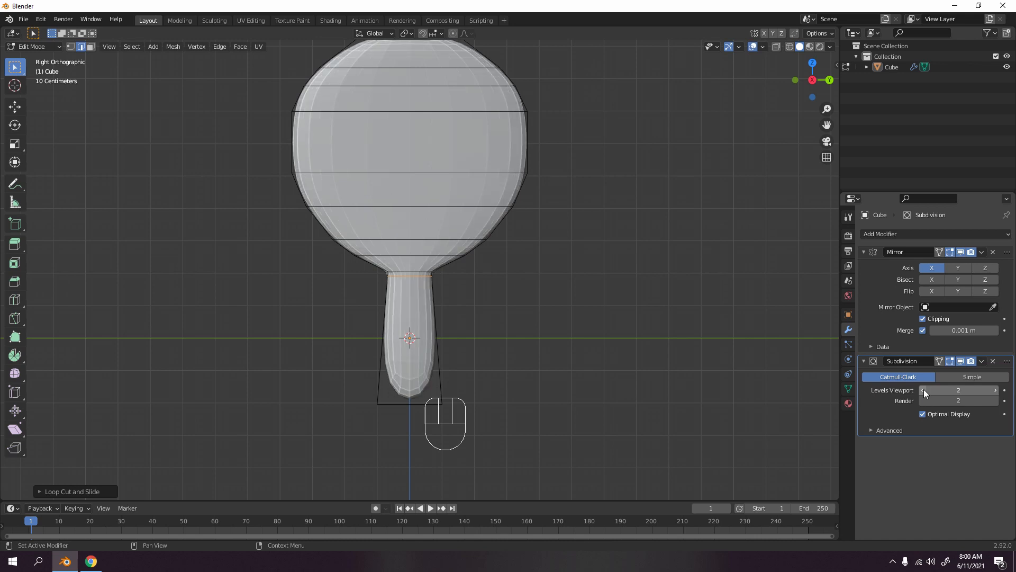
# - Add another loop cut around the handle and slide it close to the bottom end to sharpen the rounding
pyautogui.hotkey('ctrl', 'r')
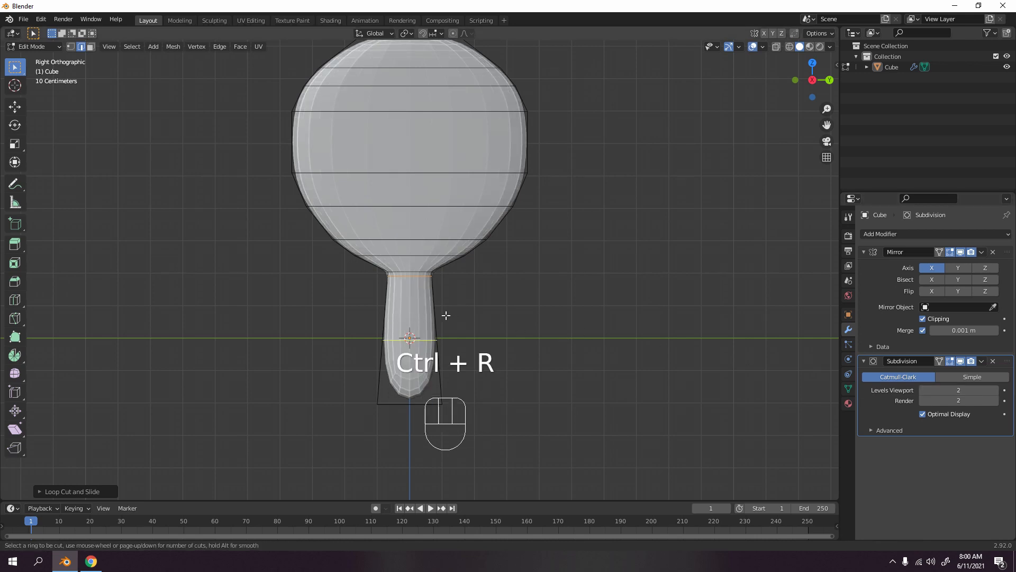
pyautogui.click(445, 323)
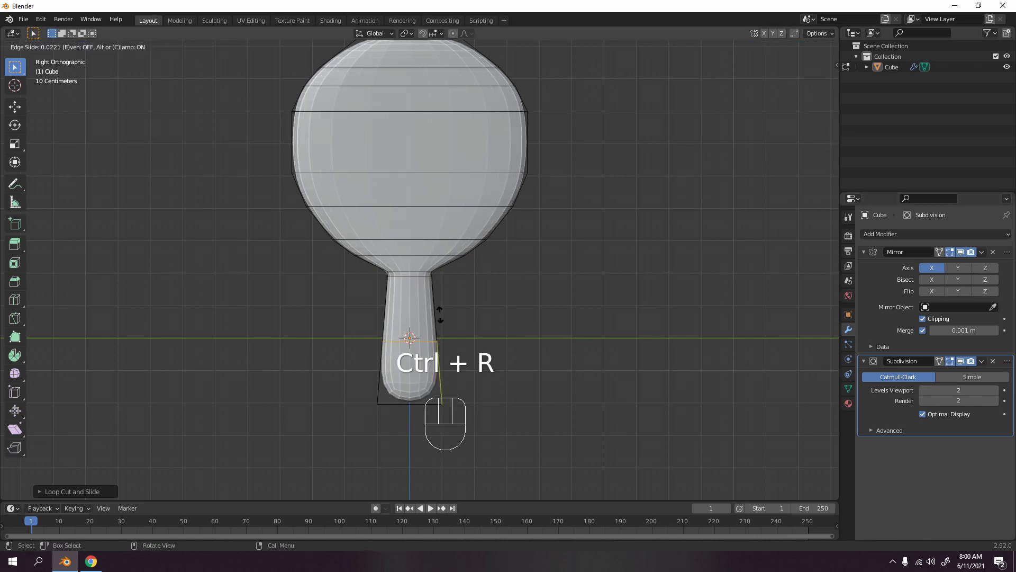
pyautogui.click(443, 343)
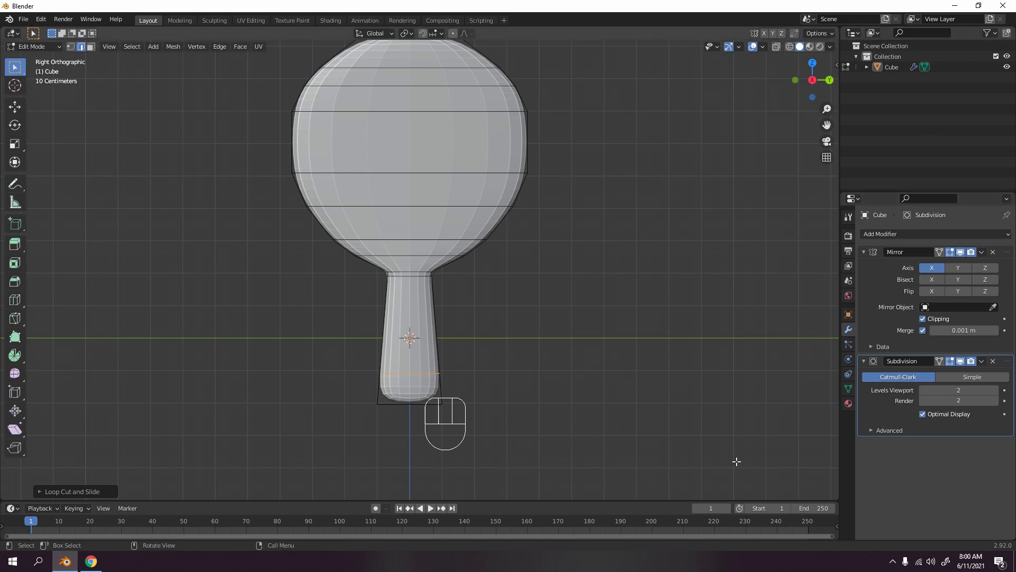
# - Leave Edit Mode and raise the Subdivision modifier's viewport level to 3
pyautogui.moveTo(342, 363); pyautogui.dragTo(407, 249, button='middle')
pyautogui.press('Tab')
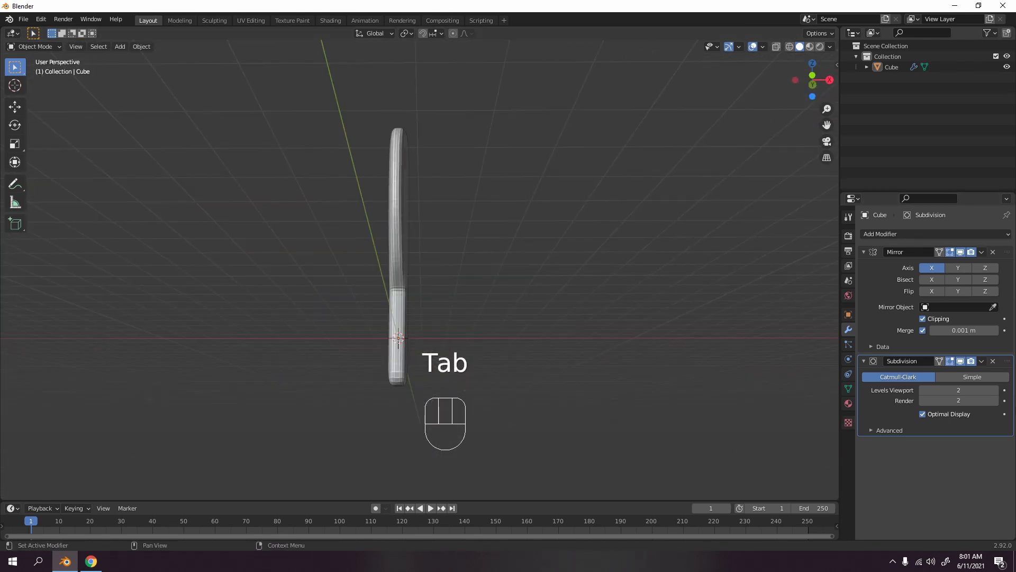
pyautogui.click(995, 390)
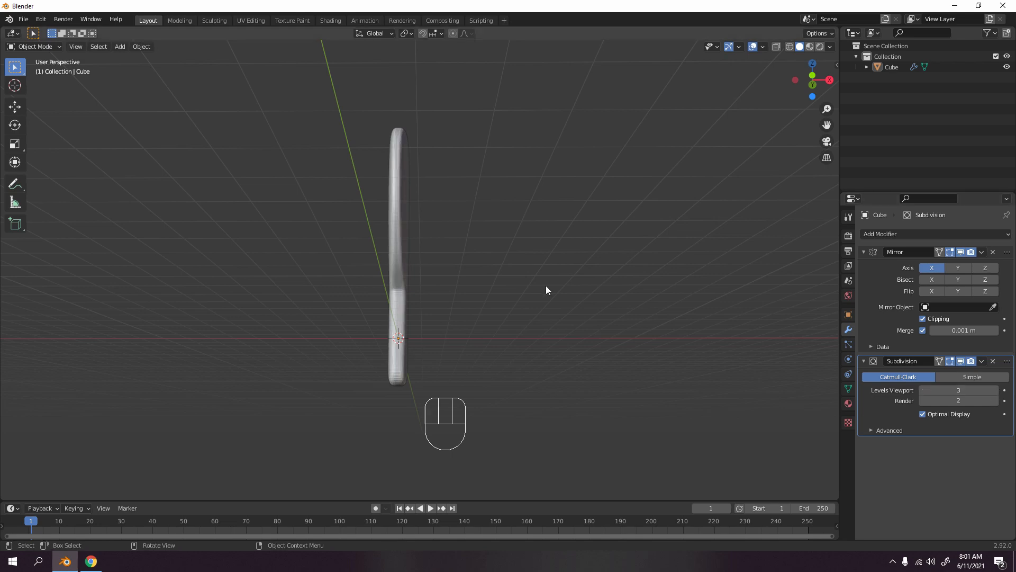
# - Select the whole paddle in Object Mode and apply Shade Smooth to it
pyautogui.moveTo(545, 286); pyautogui.dragTo(403, 270, button='middle')
pyautogui.press('Tab')
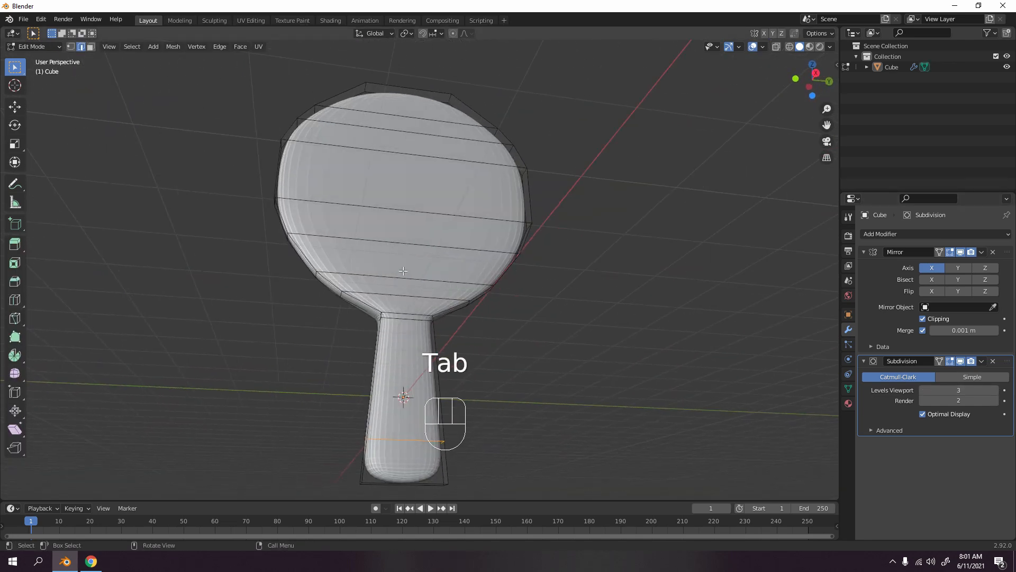
pyautogui.press('Tab')
pyautogui.click(408, 228)
pyautogui.rightClick(408, 228)
pyautogui.moveTo(408, 227); pyautogui.dragTo(508, 302, button='middle')
# - Examine the smooth-shaded paddle and its edge loops in the perspective, front and right side views
pyautogui.press('Tab')
pyautogui.middleClick(490, 222)
pyautogui.moveTo(425, 99); pyautogui.dragTo(195, 197, button='middle')
pyautogui.scroll(3, 361, 216)
pyautogui.press('Tab')
pyautogui.scroll(-1, 394, 276)
pyautogui.press('KP_1')
pyautogui.press('KP_3')
pyautogui.press('KP_3')
pyautogui.press('KP_1')
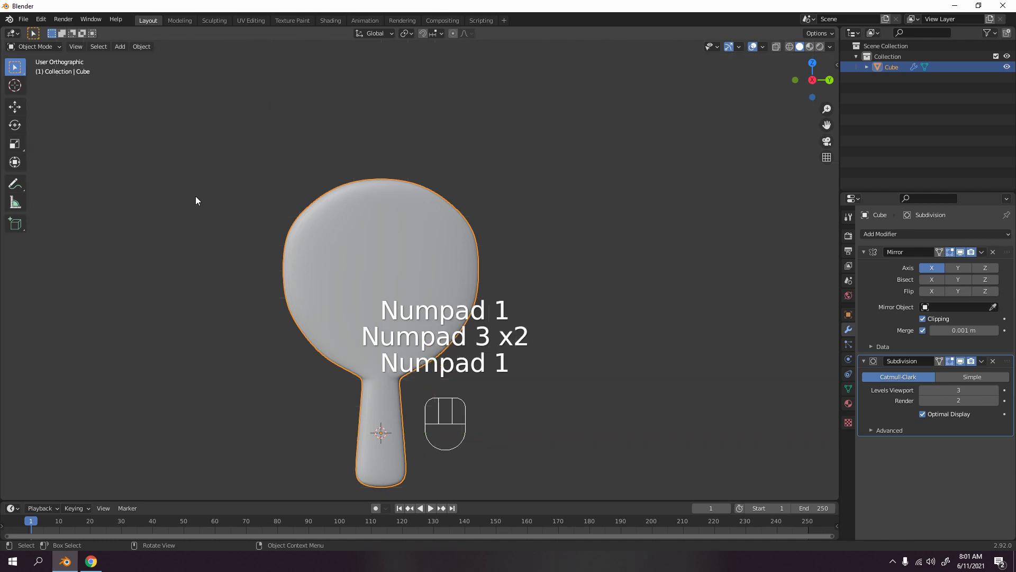
pyautogui.press('Tab')
pyautogui.moveTo(644, 189); pyautogui.dragTo(531, 186, button='middle')
pyautogui.press('KP_1')
pyautogui.press('KP_3')
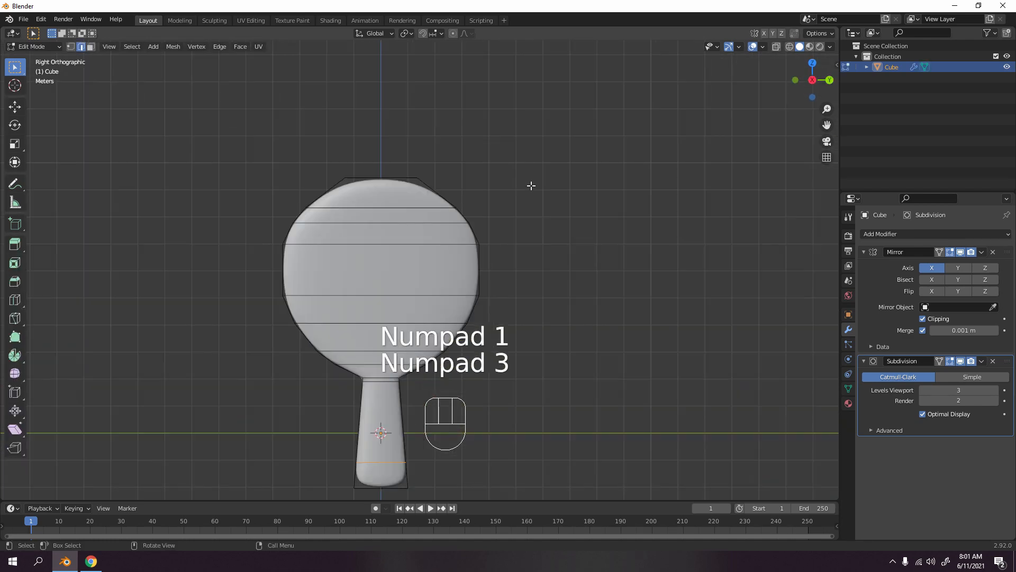
# - In face select mode, select the broad side faces of the head from the top edge down past its widest part
pyautogui.scroll(-1, 334, 292)
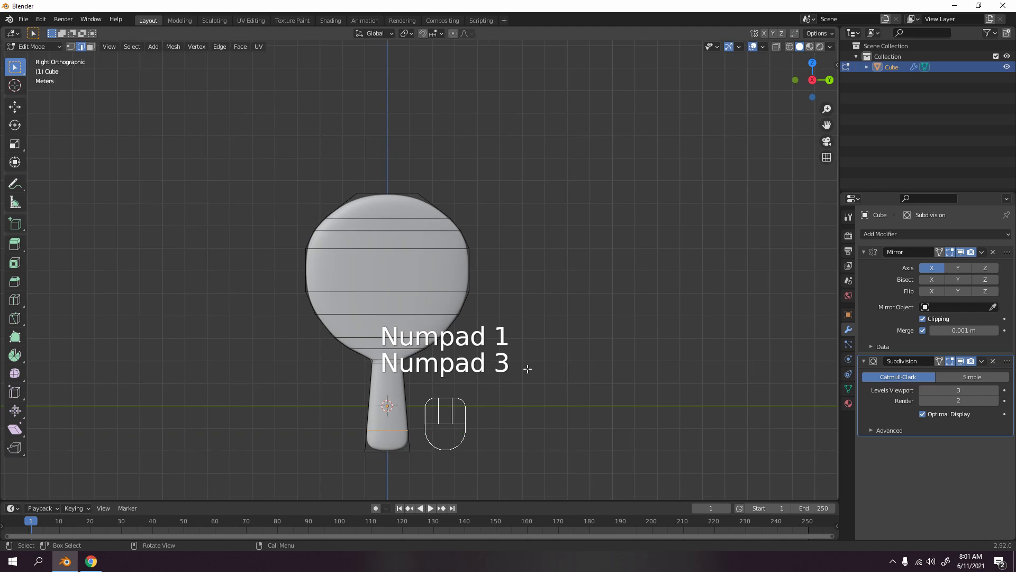
pyautogui.scroll(-1, 433, 276)
pyautogui.click(432, 275)
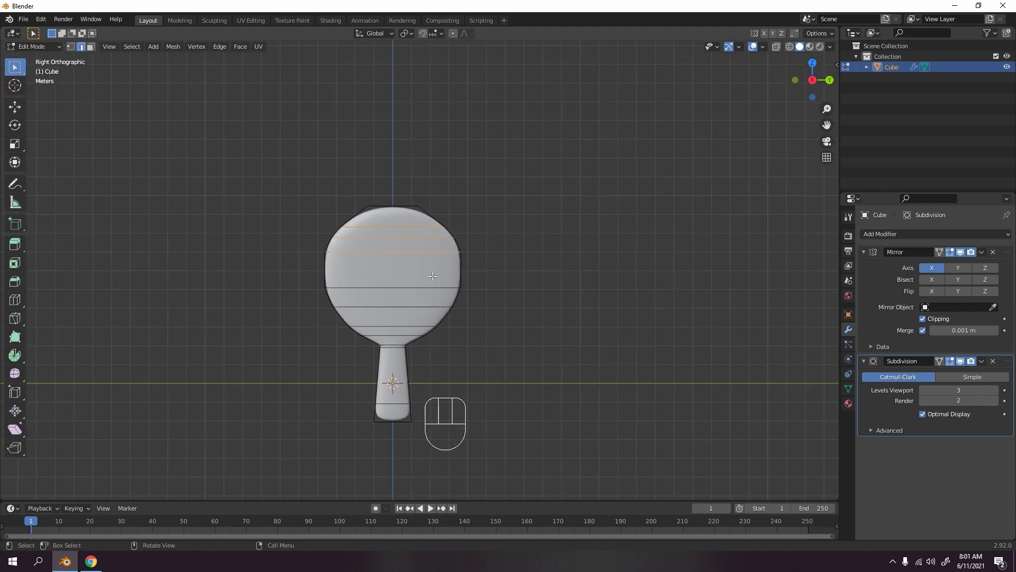
pyautogui.press('3')
pyautogui.click(377, 227)
pyautogui.moveTo(377, 227); pyautogui.dragTo(488, 266, button='middle')
pyautogui.press('i')
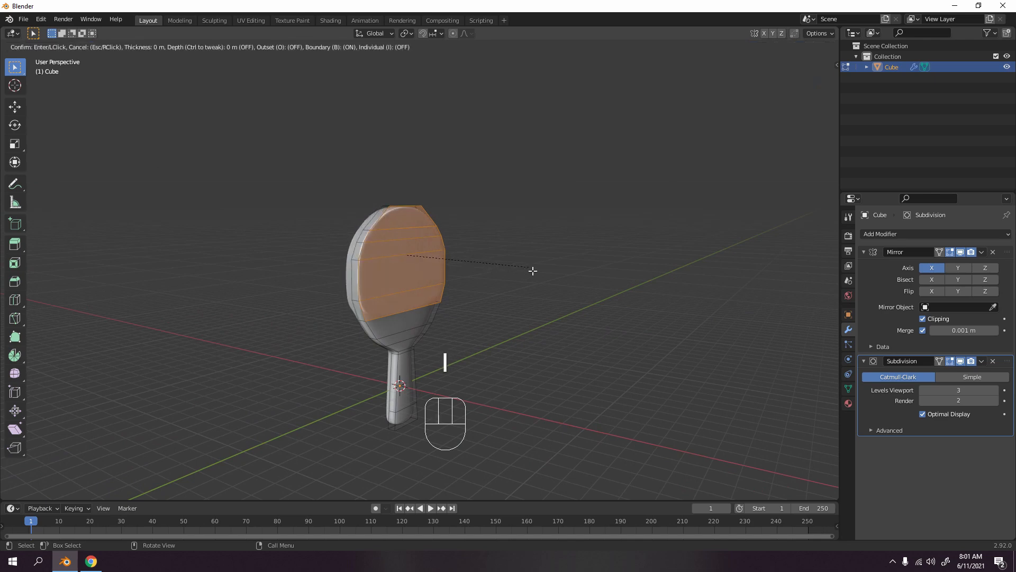
pyautogui.click(477, 277)
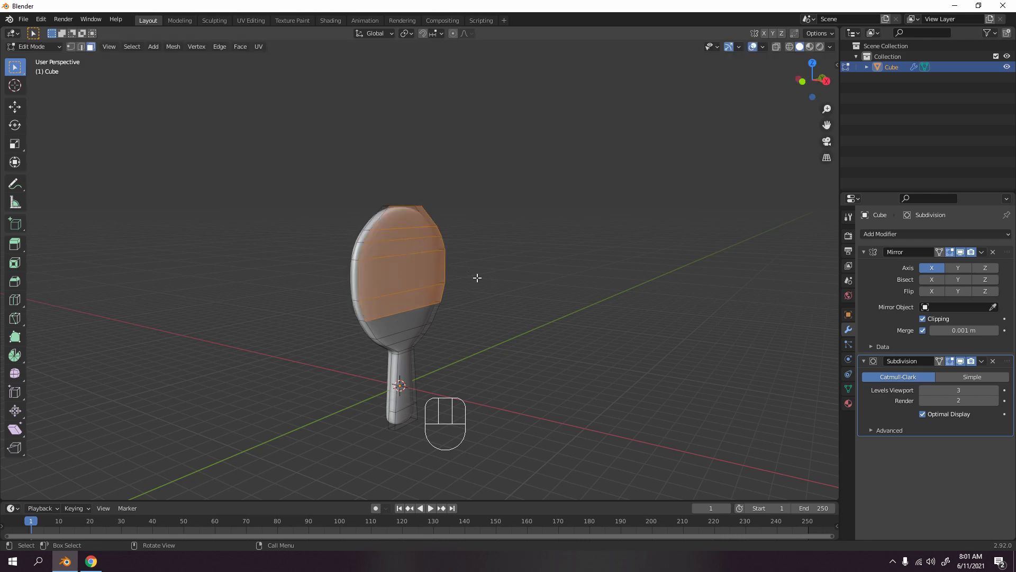
pyautogui.press('e')
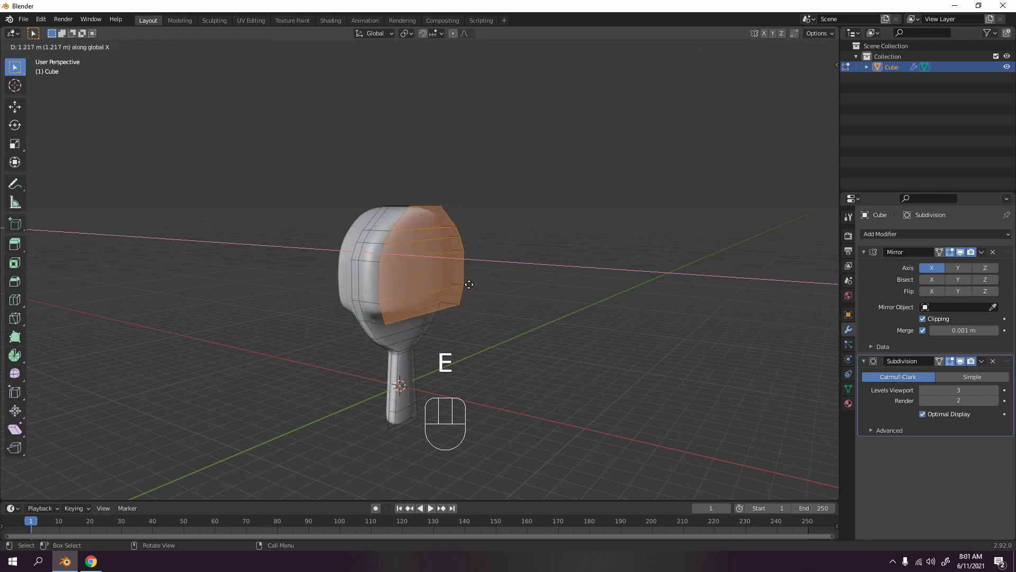
pyautogui.rightClick(469, 285)
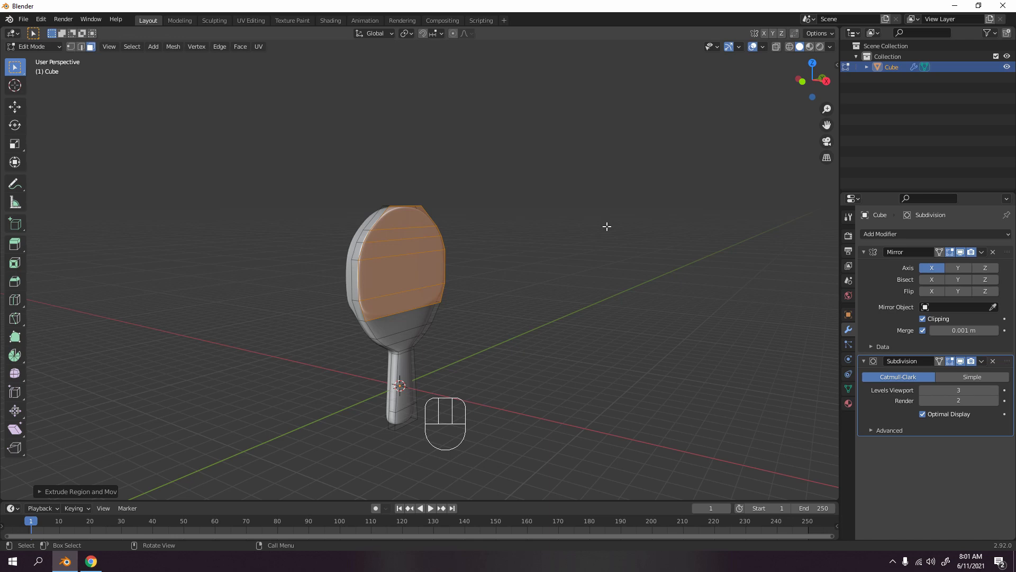
pyautogui.hotkey('ctrl', 'z')
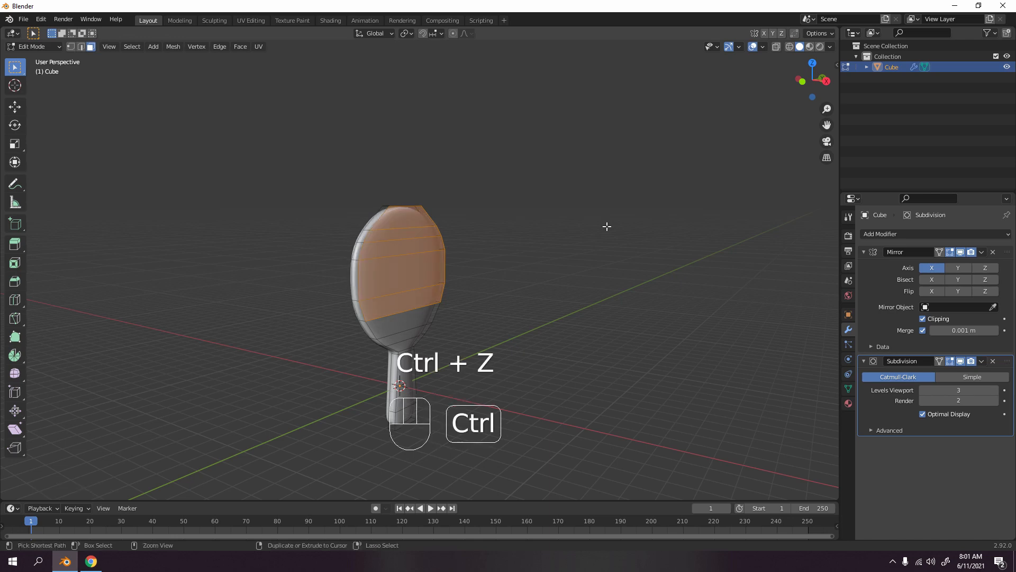
# - Extend the face selection with the next two side faces toward the neck
pyautogui.scroll(2, 557, 266)
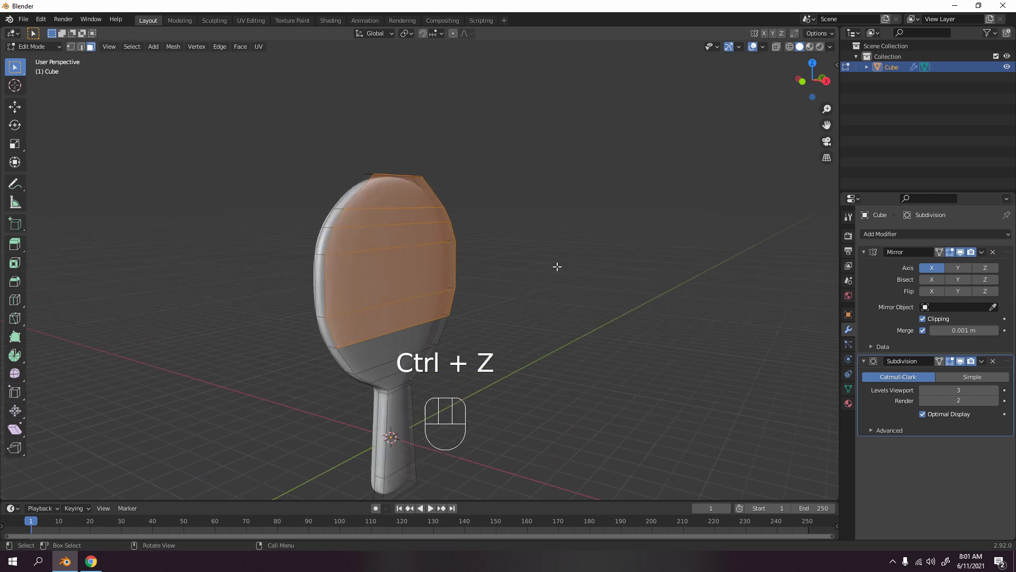
pyautogui.moveTo(555, 268); pyautogui.dragTo(517, 279, button='middle')
pyautogui.keyDown('shift'); pyautogui.click(405, 328); pyautogui.keyUp('shift')
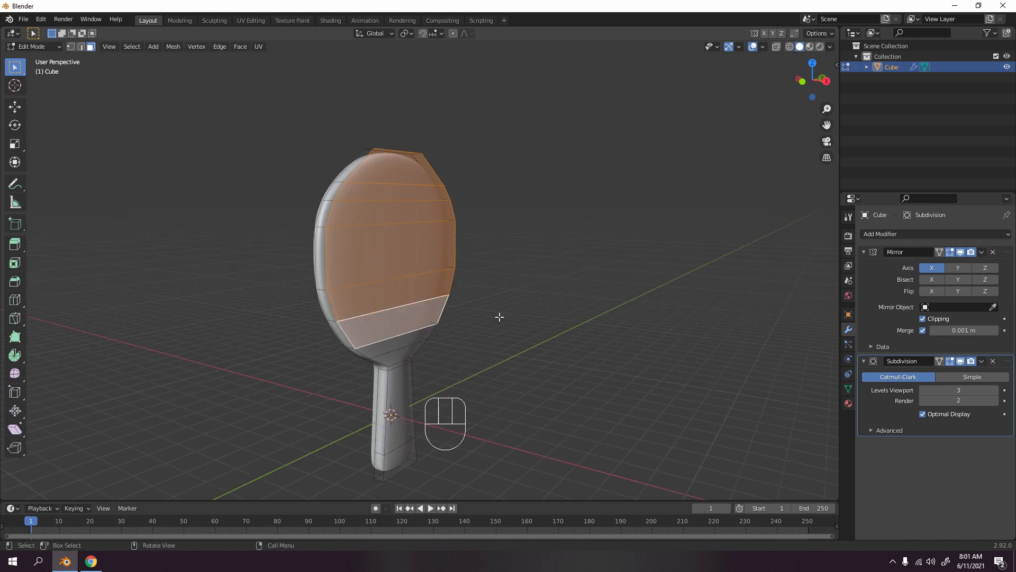
pyautogui.press('KP_1')
pyautogui.press('KP_3')
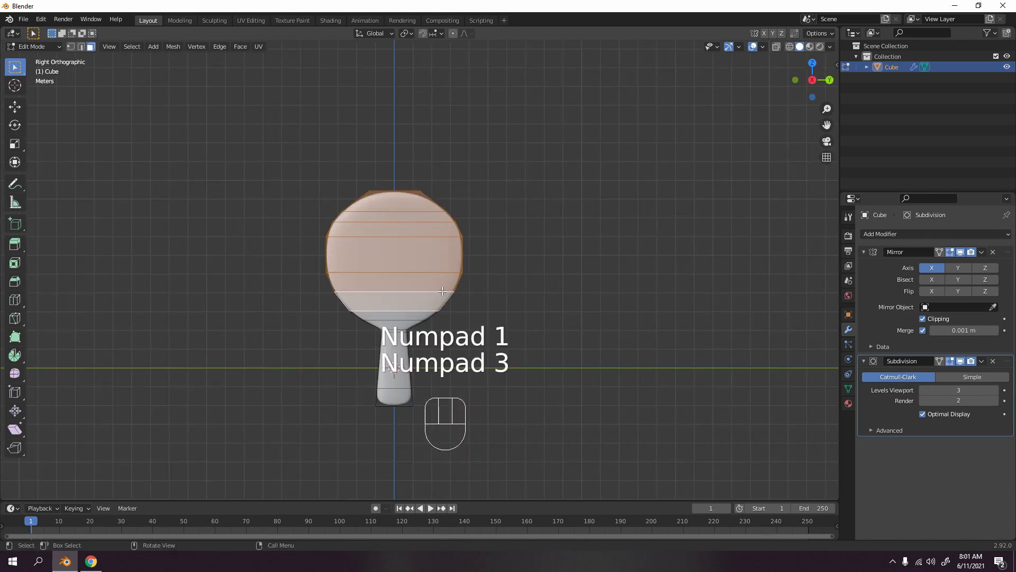
pyautogui.scroll(3, 444, 291)
pyautogui.keyDown('shift'); pyautogui.moveTo(516, 273); pyautogui.dragTo(510, 243, button='middle'); pyautogui.keyUp('shift')
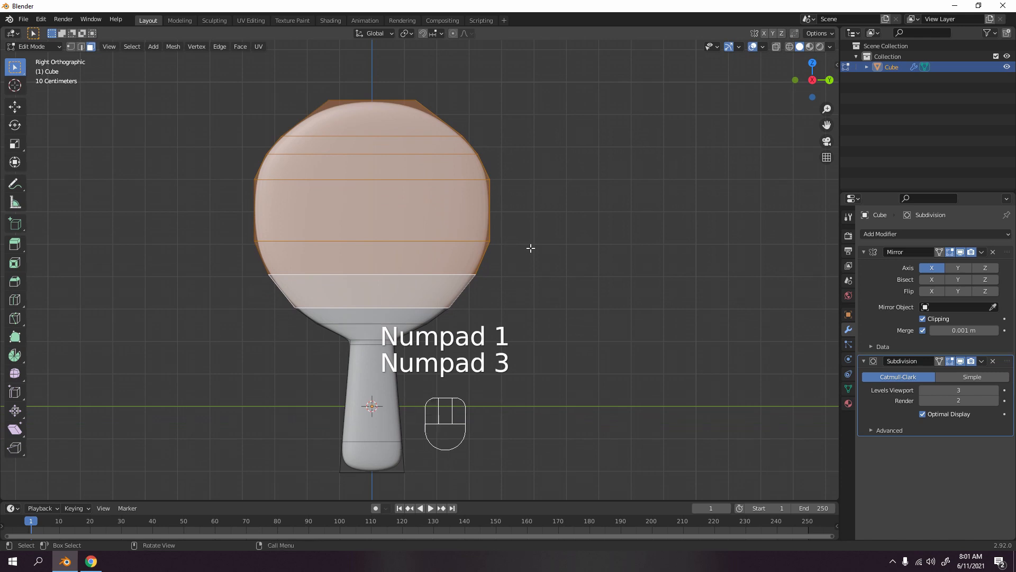
pyautogui.keyDown('shift'); pyautogui.click(378, 322); pyautogui.keyUp('shift')
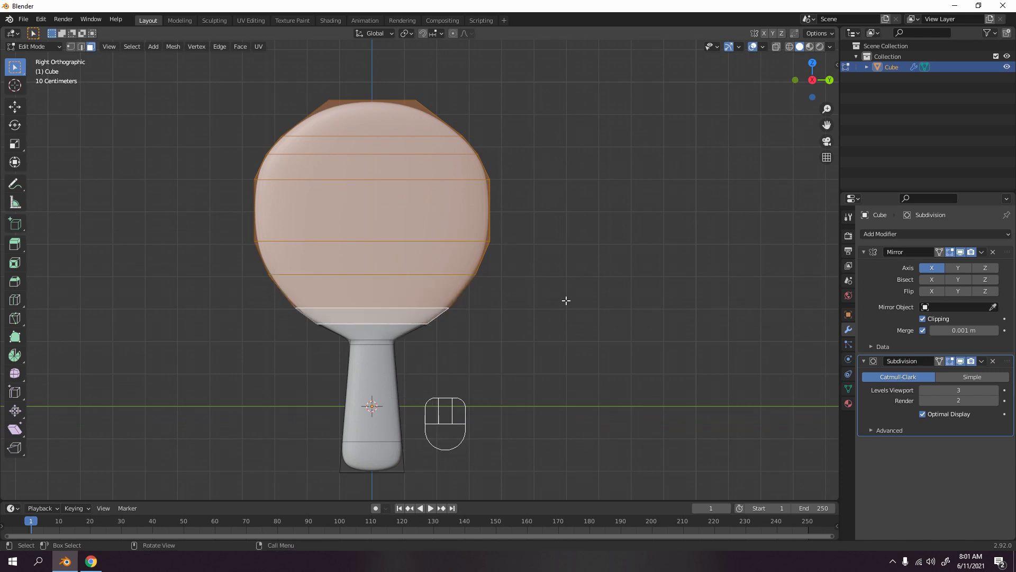
# - Duplicate the selected head faces and move the copy about 0.1 m outward along the global X axis
pyautogui.moveTo(520, 269); pyautogui.dragTo(465, 301, button='middle')
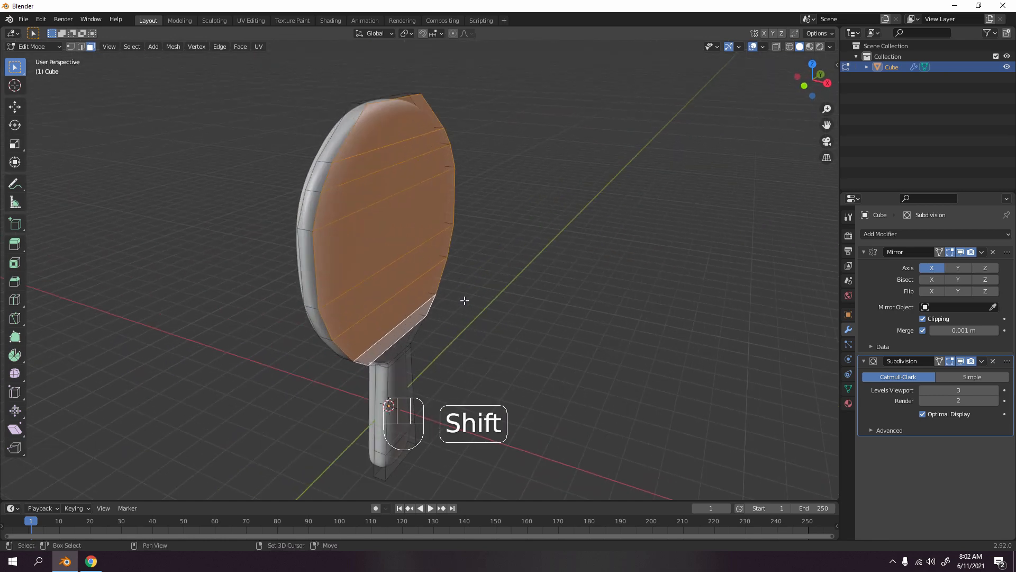
pyautogui.hotkey('shift', 'd')
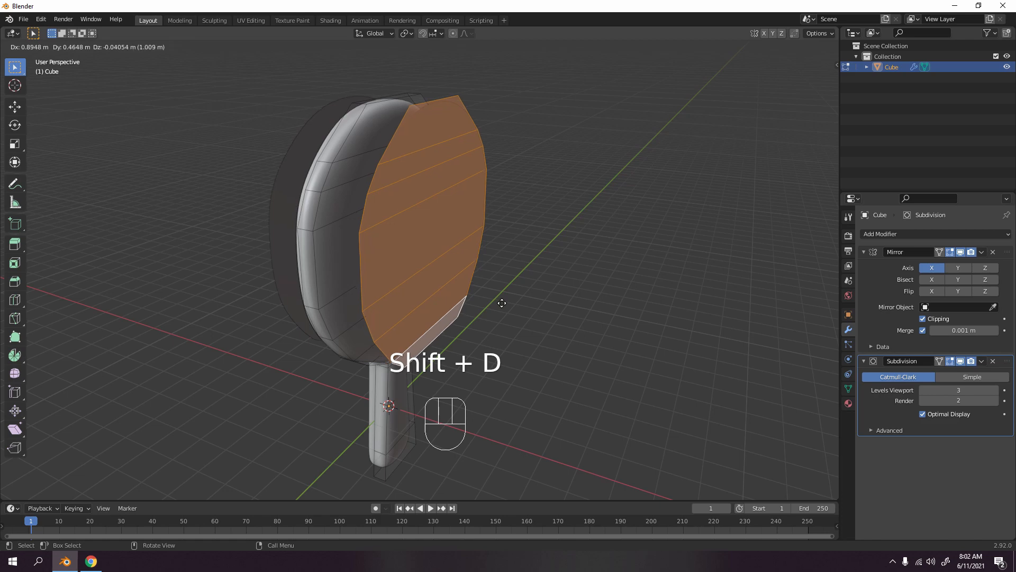
pyautogui.press('x')
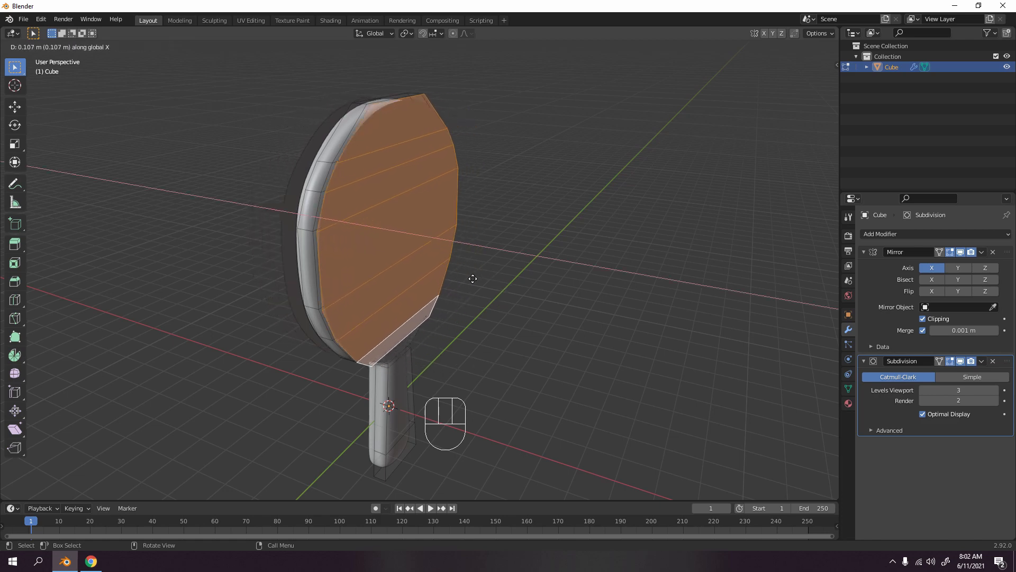
# - Set the viewport shading color to Random and inspect the duplicated faces against the paddle body
pyautogui.press('KP_3')
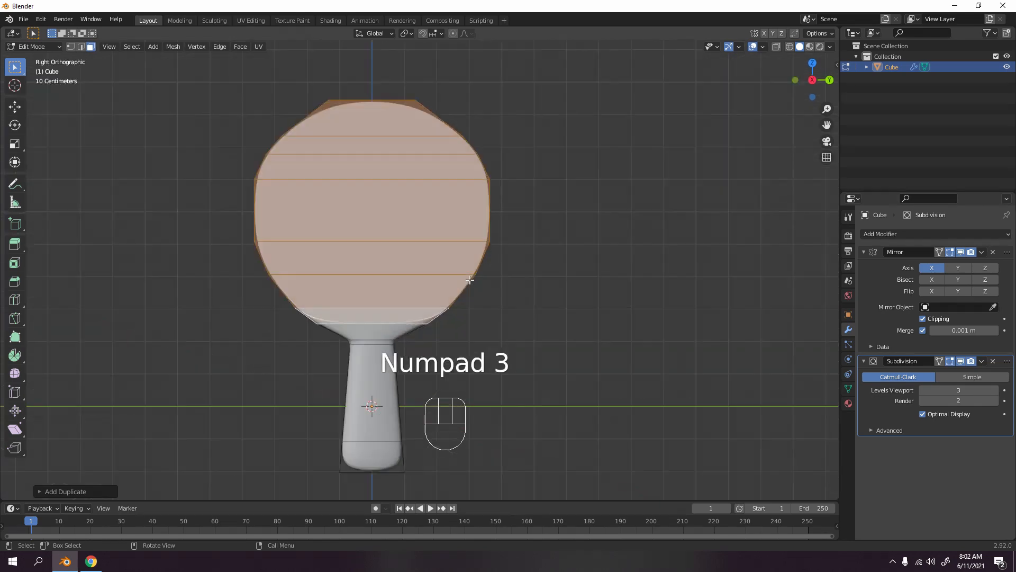
pyautogui.scroll(3, 469, 280)
pyautogui.keyDown('shift'); pyautogui.moveTo(469, 280); pyautogui.dragTo(508, 345, button='middle'); pyautogui.keyUp('shift')
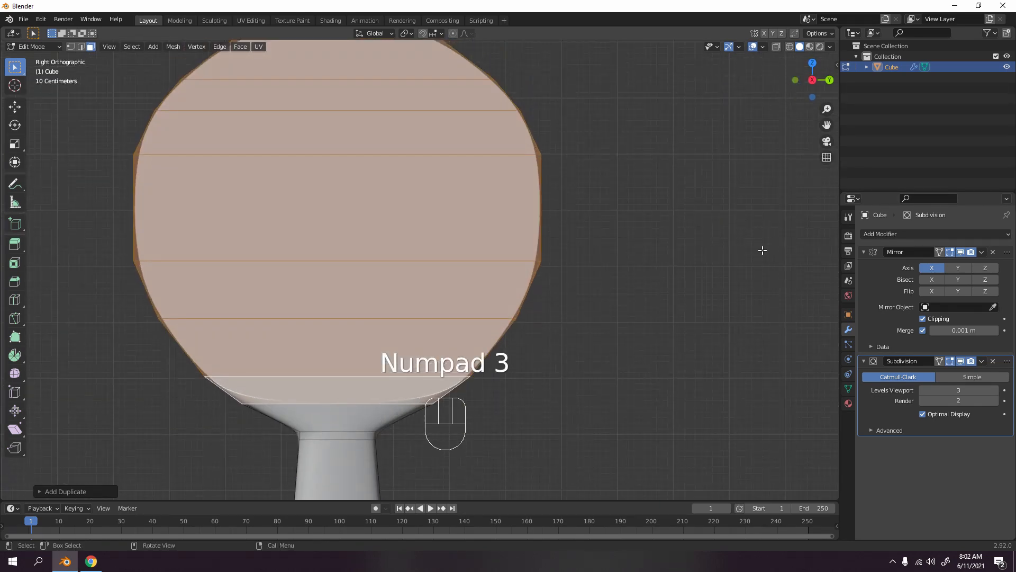
pyautogui.click(829, 46)
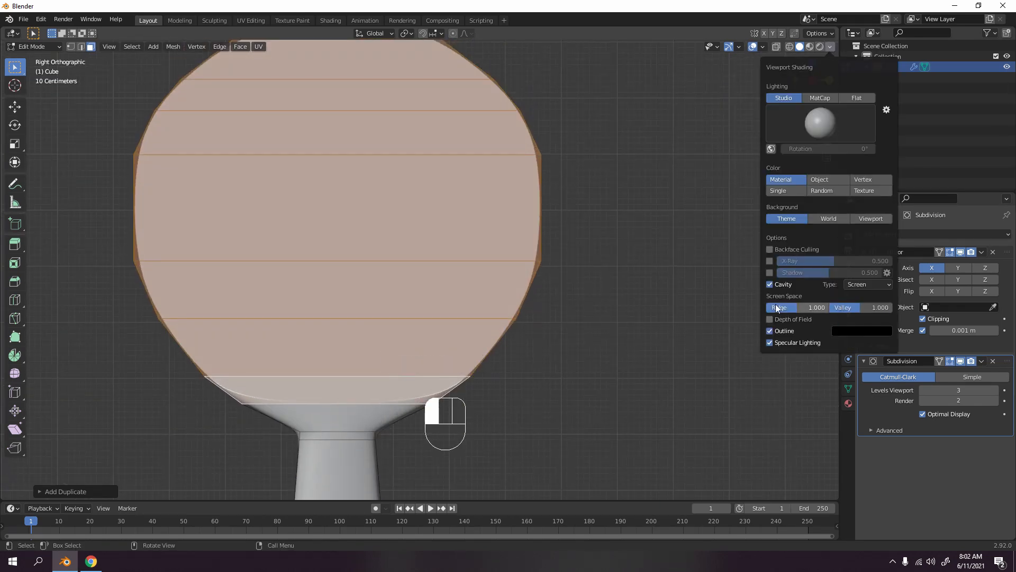
pyautogui.click(820, 188)
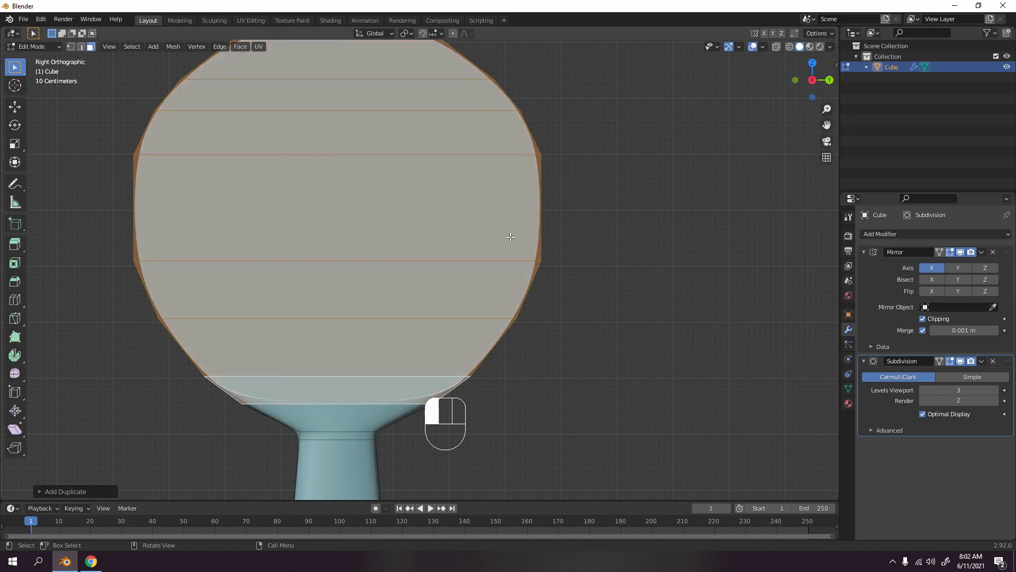
pyautogui.moveTo(370, 307)
pyautogui.mouseDown(button='middle')
pyautogui.moveTo(294, 301)
pyautogui.moveTo(578, 208)
pyautogui.mouseUp(button='middle')
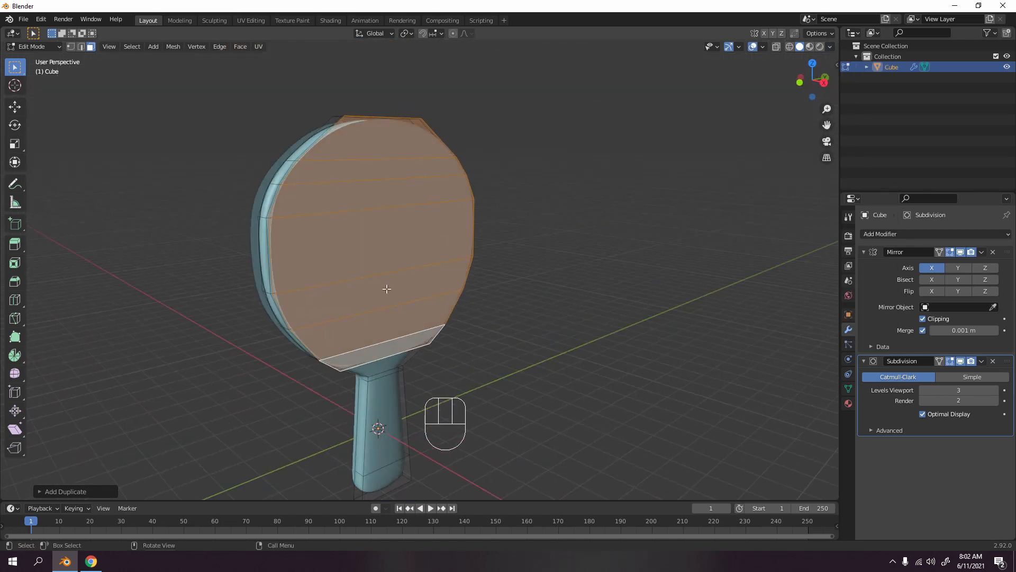
# - Separate the whole mesh by loose parts and enter Edit Mode on the detached face covering
pyautogui.press('a')
pyautogui.press('p')
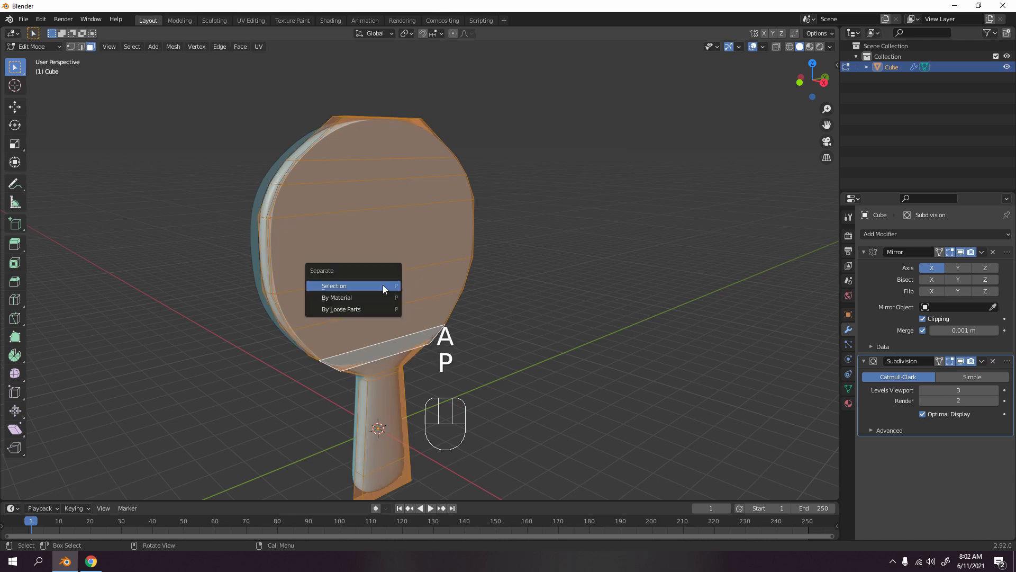
pyautogui.click(366, 307)
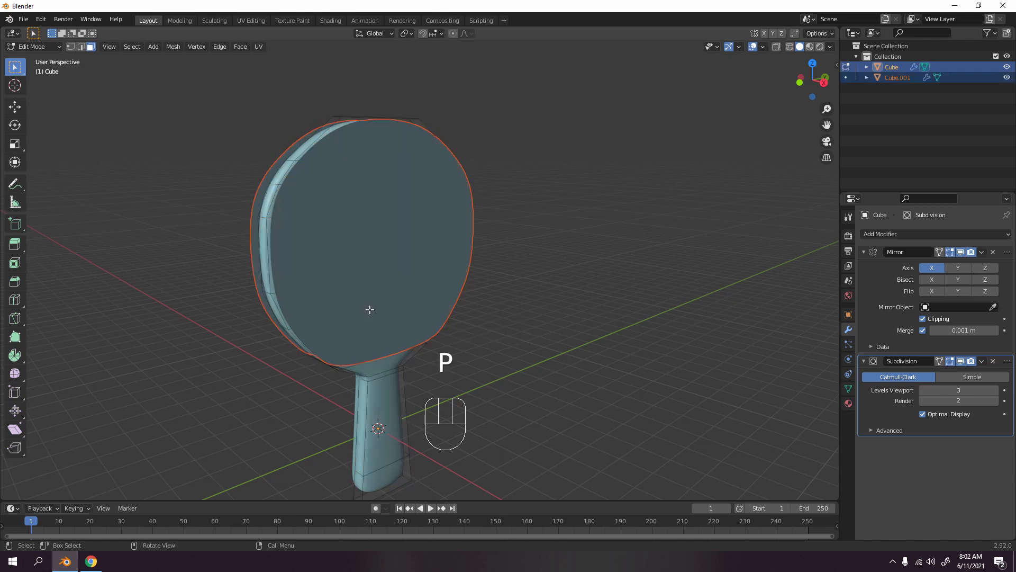
pyautogui.moveTo(527, 205); pyautogui.dragTo(473, 204, button='middle')
pyautogui.press('Tab')
pyautogui.click(404, 225)
pyautogui.press('Tab')
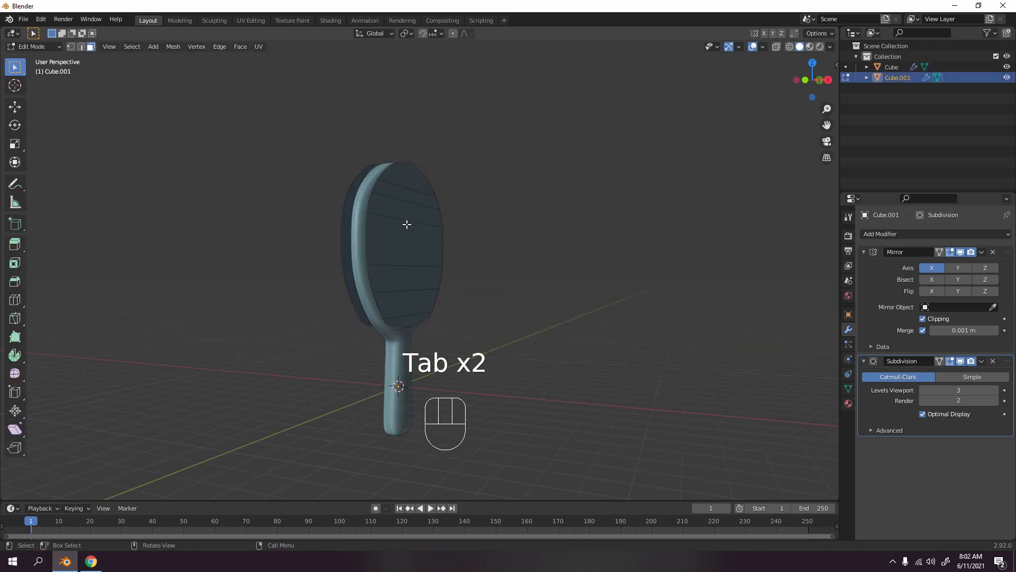
# - Select the covering's linked faces and scale them uniformly to about 0.955 in the right orthographic view
pyautogui.moveTo(408, 222); pyautogui.dragTo(430, 303, button='middle')
pyautogui.keyDown('alt'); pyautogui.click(376, 226); pyautogui.keyUp('alt')
pyautogui.press('l')
pyautogui.press('KP_3')
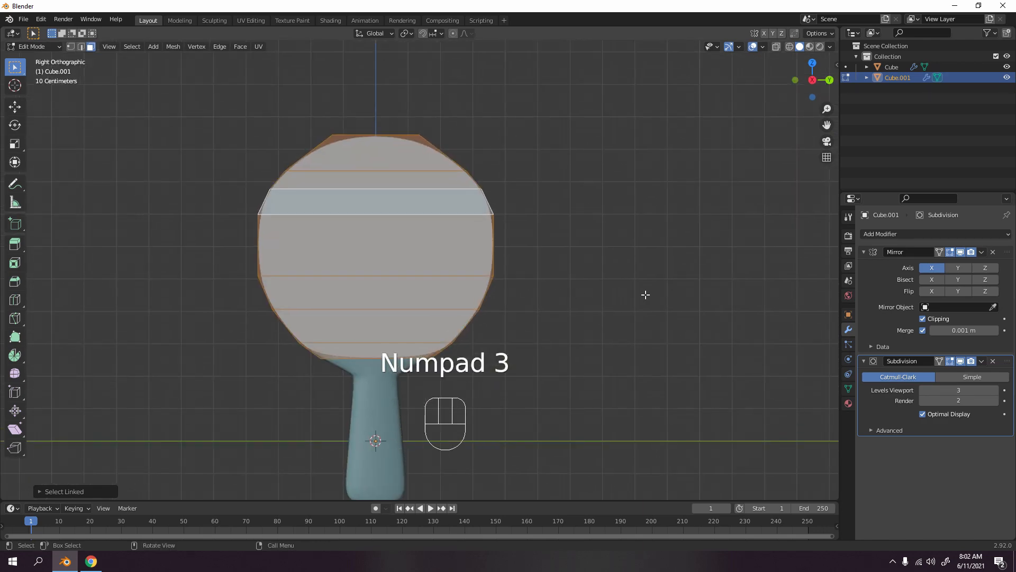
pyautogui.press('s')
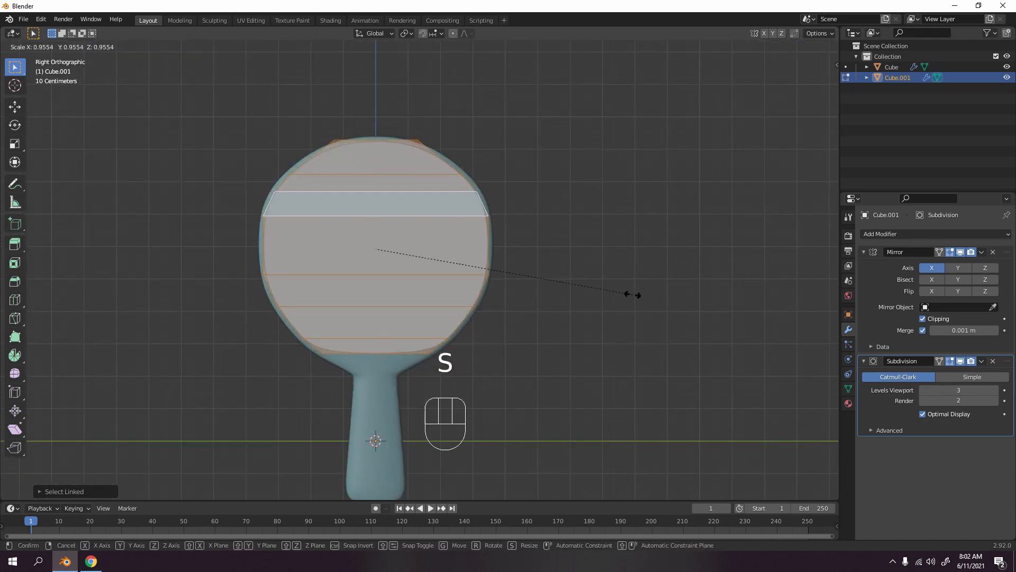
pyautogui.click(631, 291)
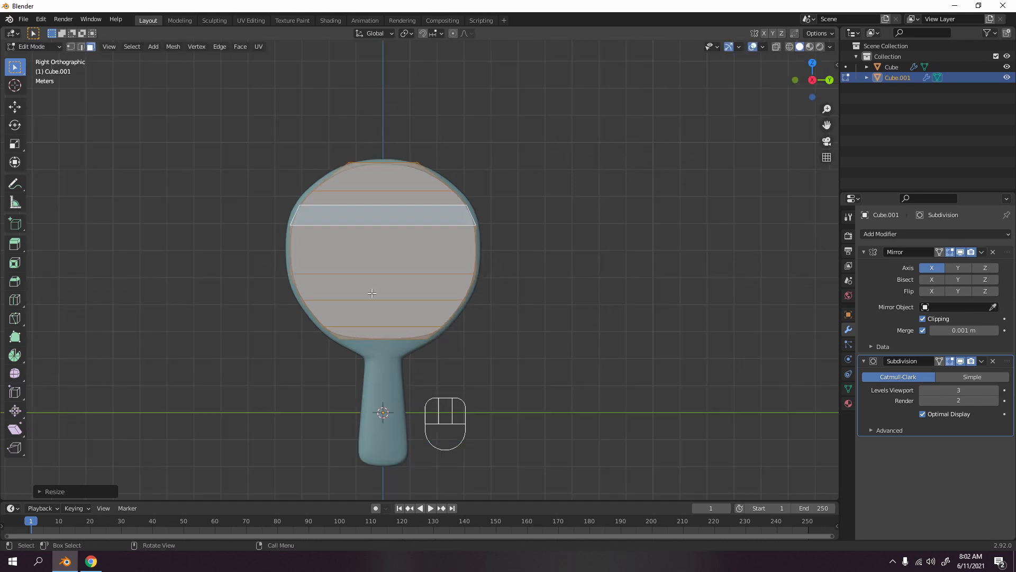
# - Extrude the covering's faces about 0.476 m inward along the global X axis to give it thickness
pyautogui.moveTo(381, 408); pyautogui.dragTo(418, 313, button='middle')
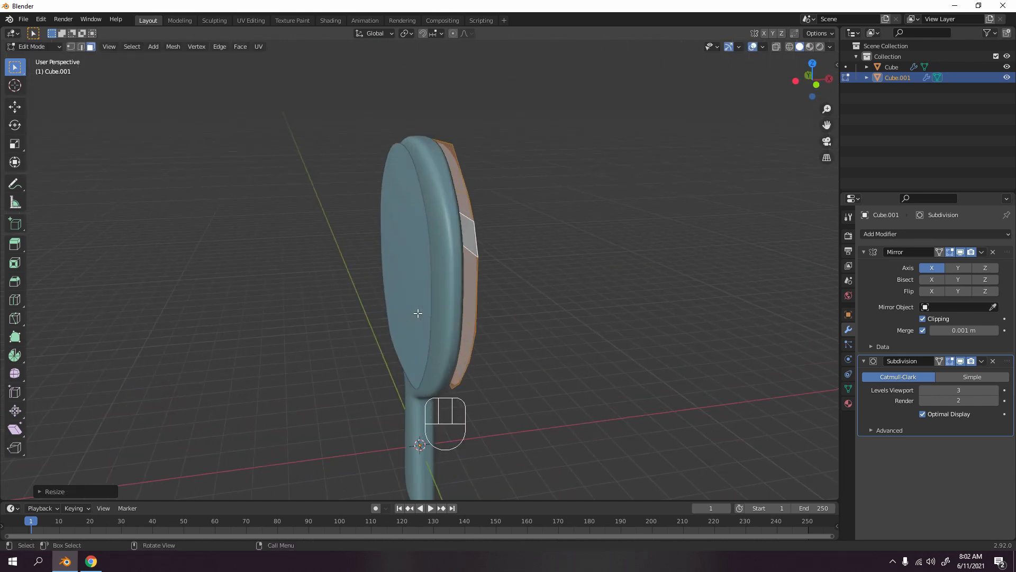
pyautogui.press('KP_1')
pyautogui.press('KP_3')
pyautogui.press('KP_1')
pyautogui.scroll(4, 418, 314)
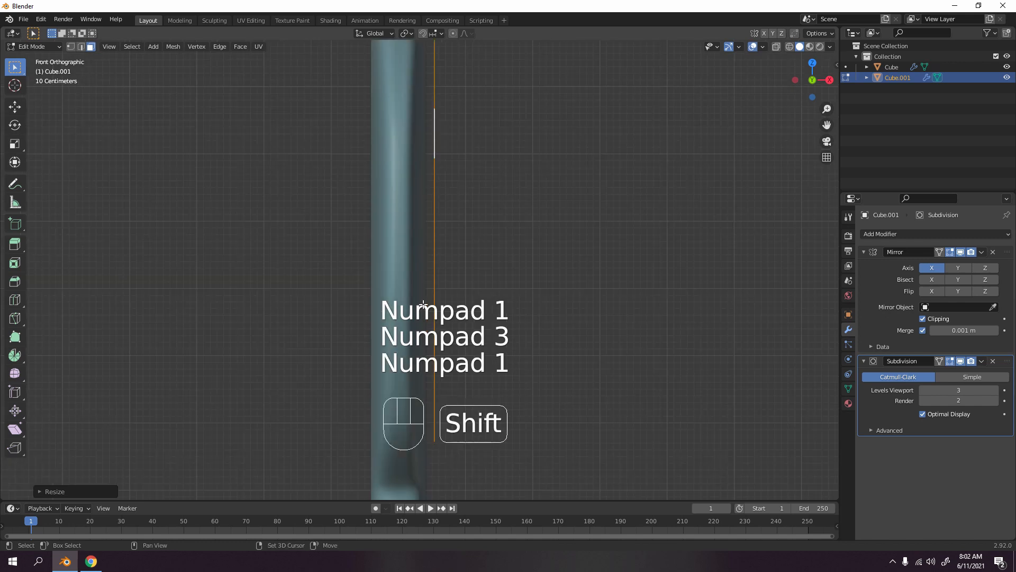
pyautogui.scroll(-2, 485, 252)
pyautogui.scroll(2, 518, 237)
pyautogui.keyDown('shift'); pyautogui.moveTo(517, 237); pyautogui.dragTo(518, 228, button='middle'); pyautogui.keyUp('shift')
pyautogui.scroll(-4, 518, 228)
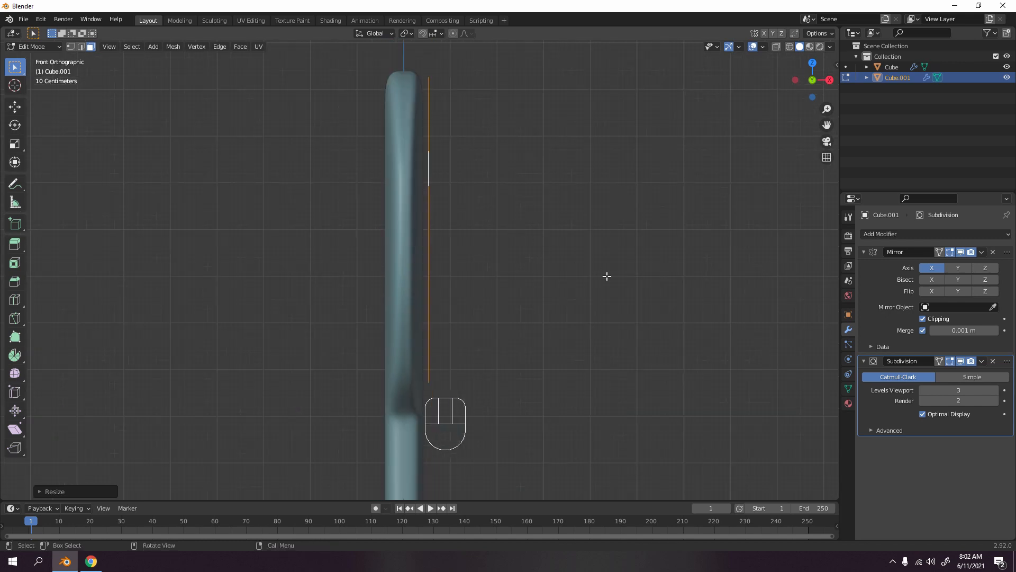
pyautogui.scroll(2, 626, 275)
pyautogui.press('e')
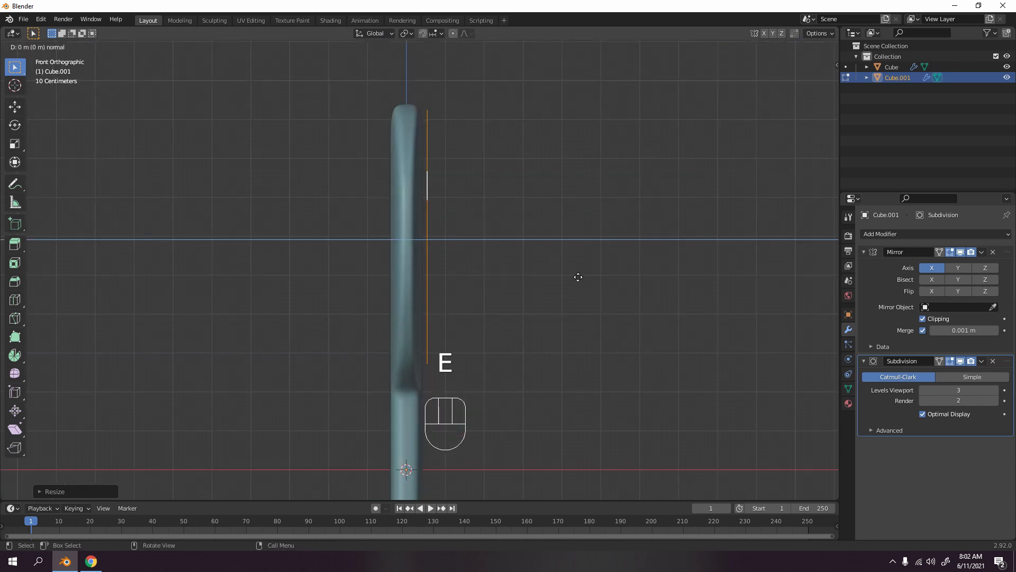
pyautogui.press('x')
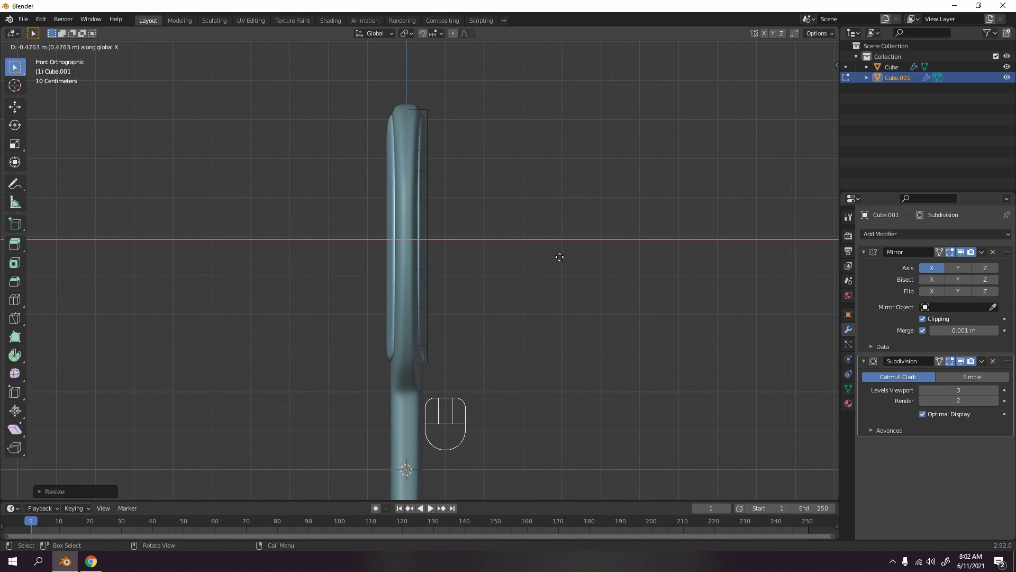
pyautogui.click(559, 257)
# - Try adding an edge loop around the covering's side wall, slid fully to its outer edge at 1.0
pyautogui.moveTo(555, 254); pyautogui.dragTo(482, 218, button='middle')
pyautogui.press('KP_1')
pyautogui.press('KP_3')
pyautogui.press('KP_1')
pyautogui.scroll(4, 503, 189)
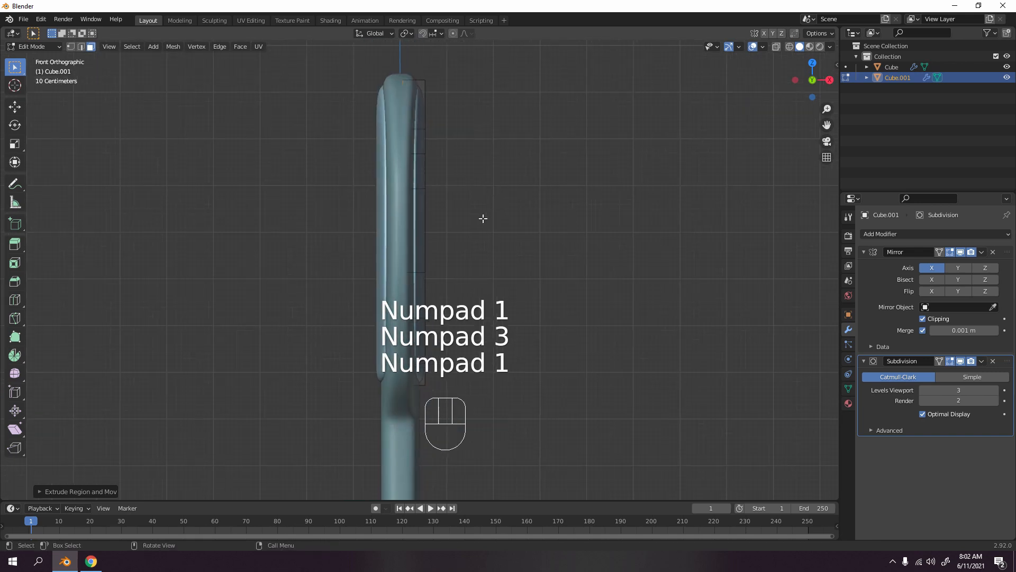
pyautogui.hotkey('ctrl', 'r')
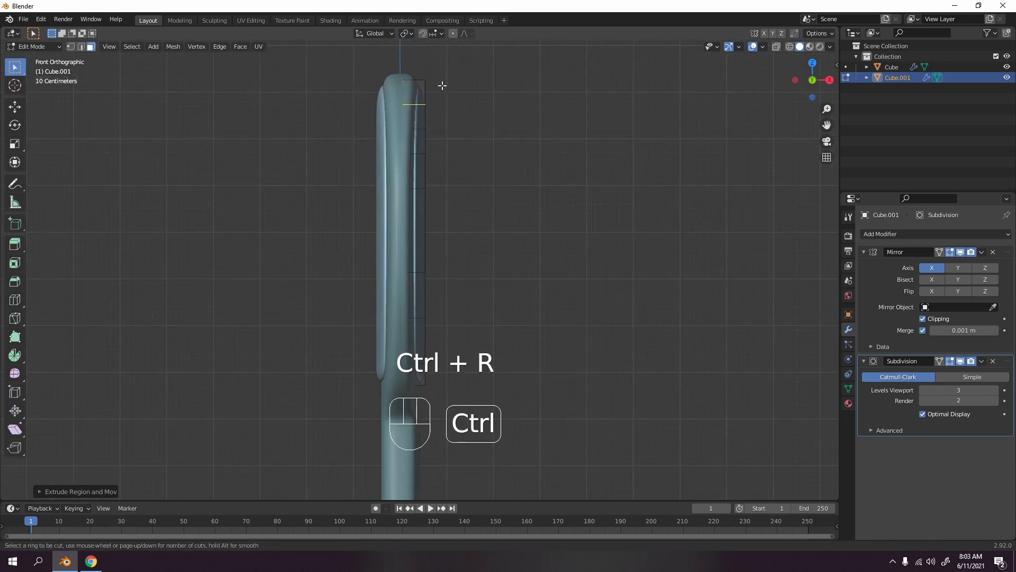
pyautogui.click(422, 78)
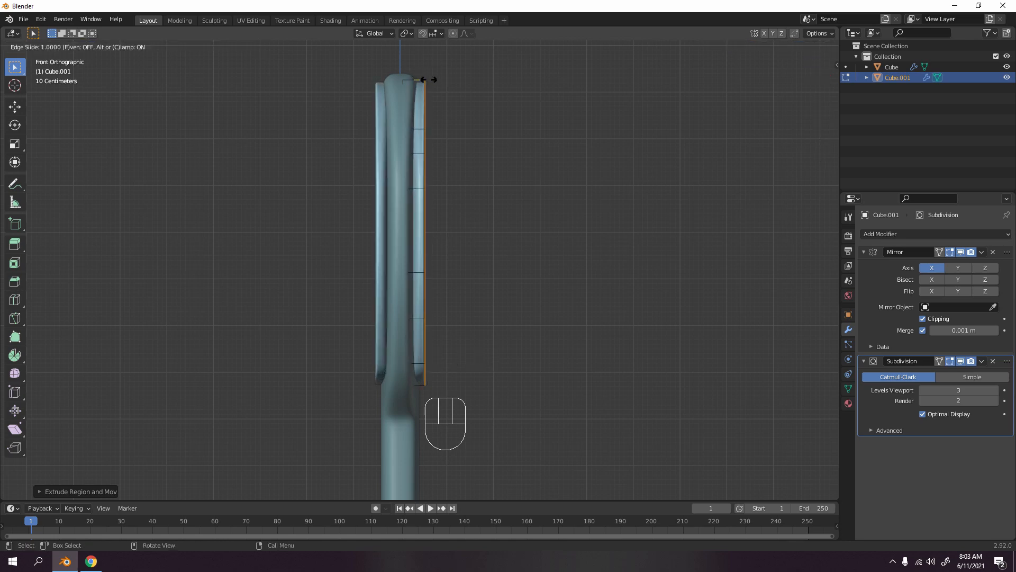
pyautogui.click(424, 79)
pyautogui.scroll(2, 439, 91)
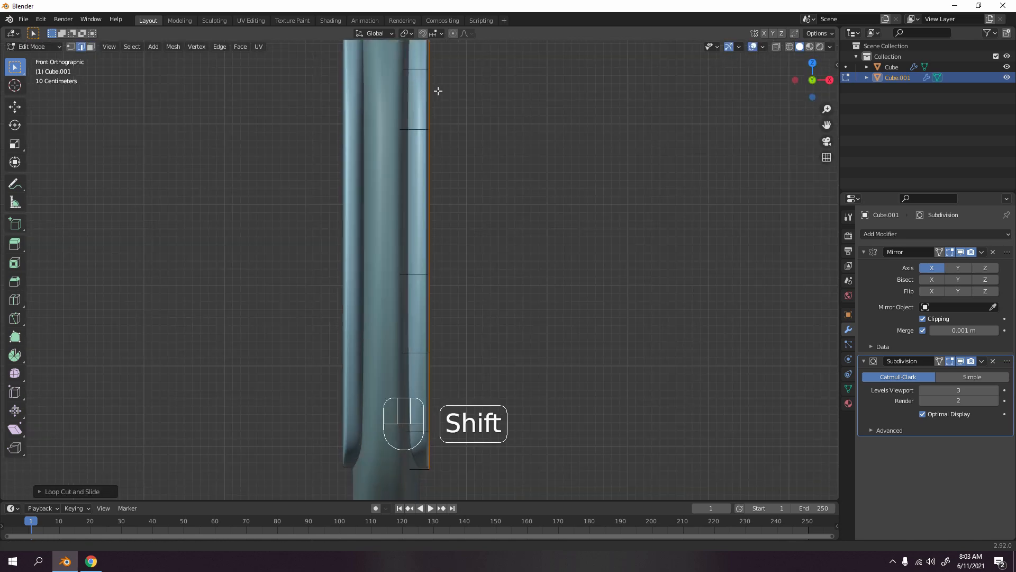
# - Inspect the covering's side wall, select the whole mesh, and undo the edge loop at the outer edge
pyautogui.moveTo(439, 91); pyautogui.dragTo(449, 136, button='middle')
pyautogui.moveTo(573, 157); pyautogui.dragTo(521, 185, button='middle')
pyautogui.scroll(6, 533, 163)
pyautogui.scroll(-6, 531, 161)
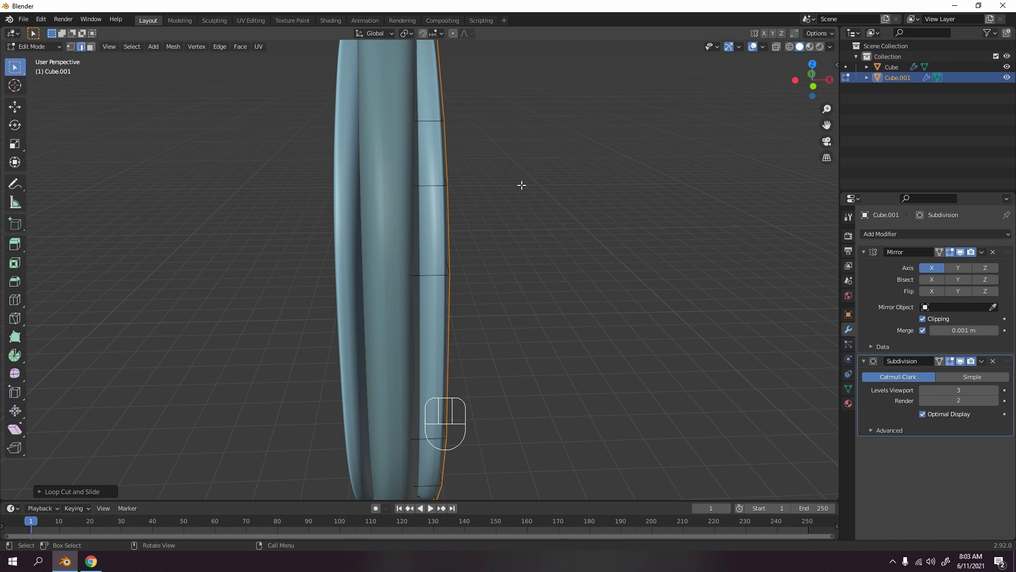
pyautogui.press('a')
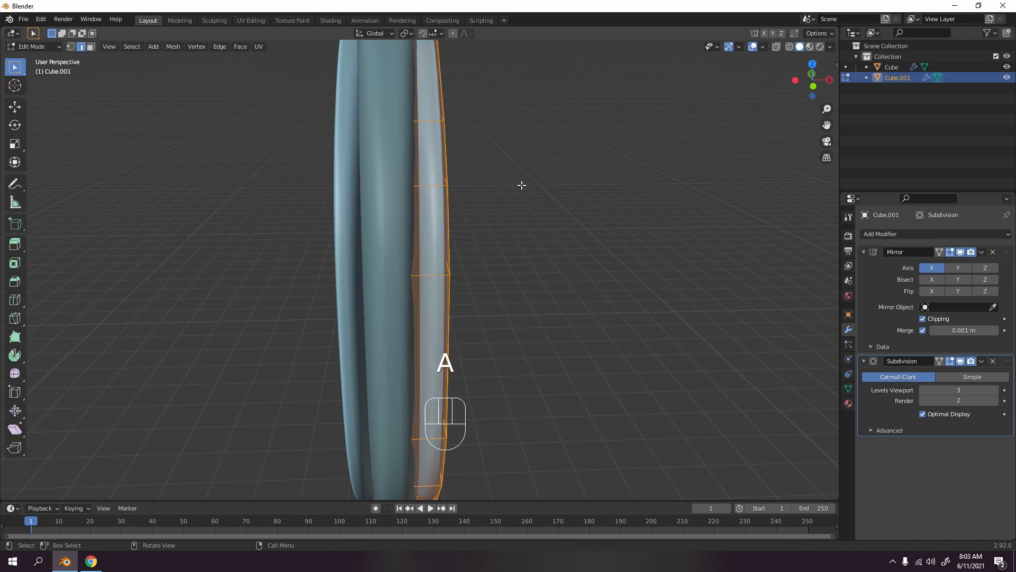
pyautogui.press('m')
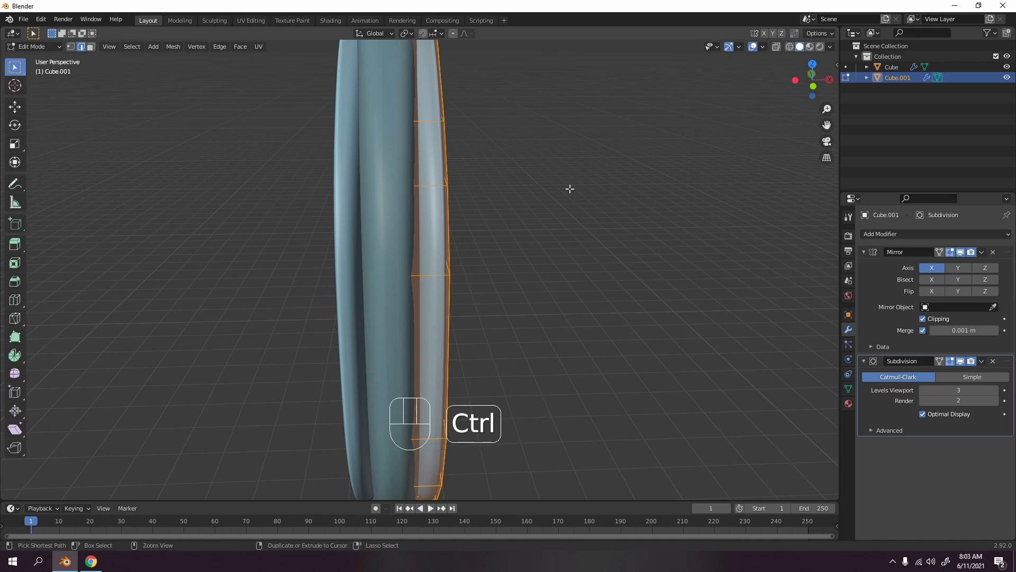
pyautogui.hotkey('ctrl', 'z')
pyautogui.hotkey('ctrl', 'z')
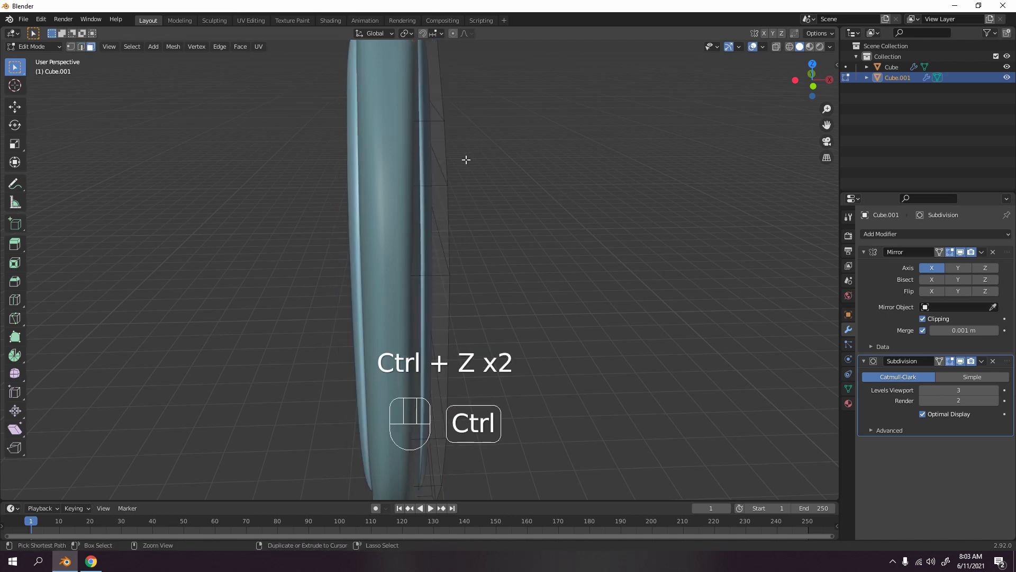
# - Add two edge loops around the covering's side wall, one slid about 0.65 outward and one about 0.34 toward the paddle body
pyautogui.hotkey('ctrl', 'r')
pyautogui.click(431, 129)
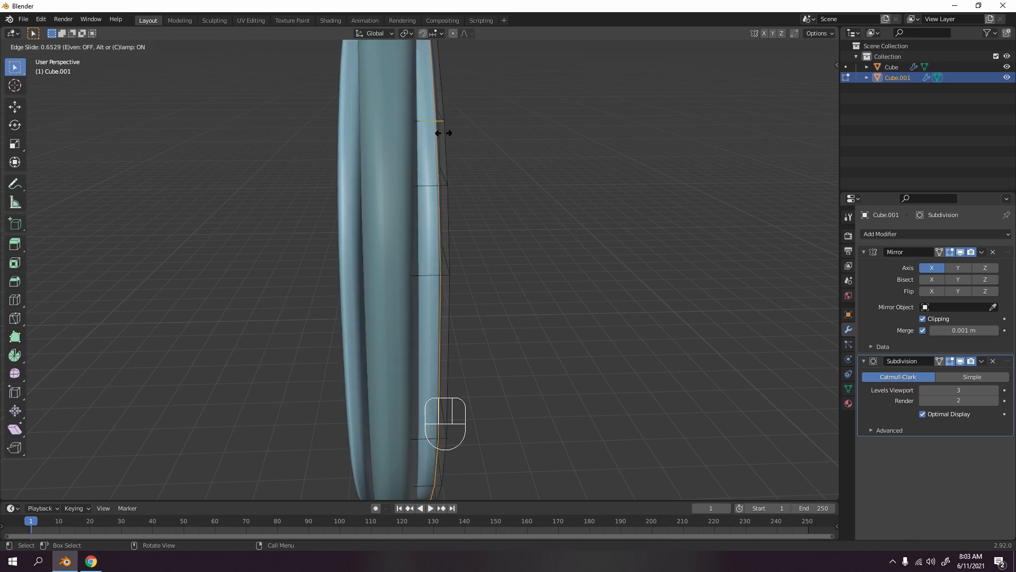
pyautogui.click(446, 134)
pyautogui.hotkey('ctrl', 'r')
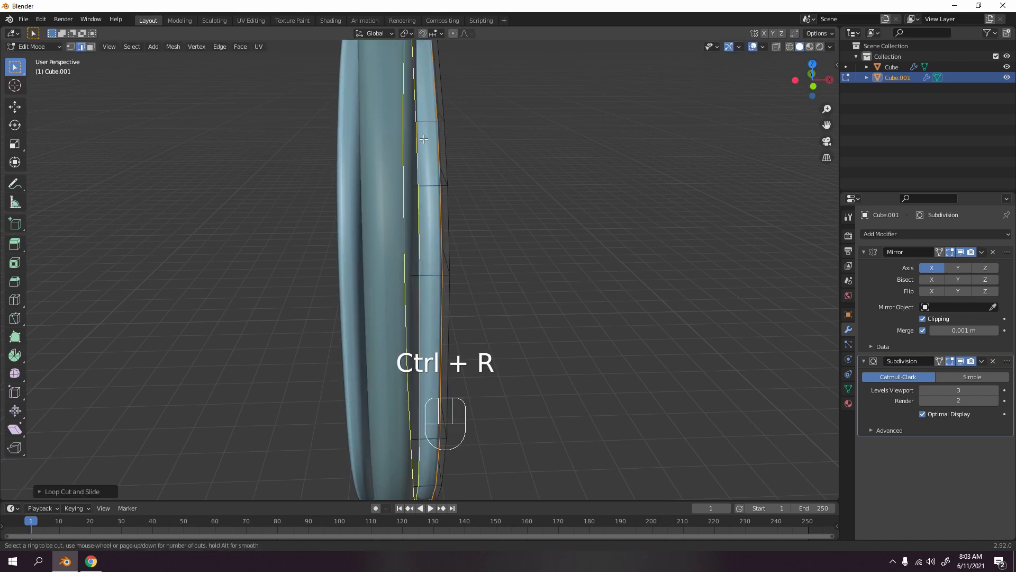
pyautogui.click(431, 125)
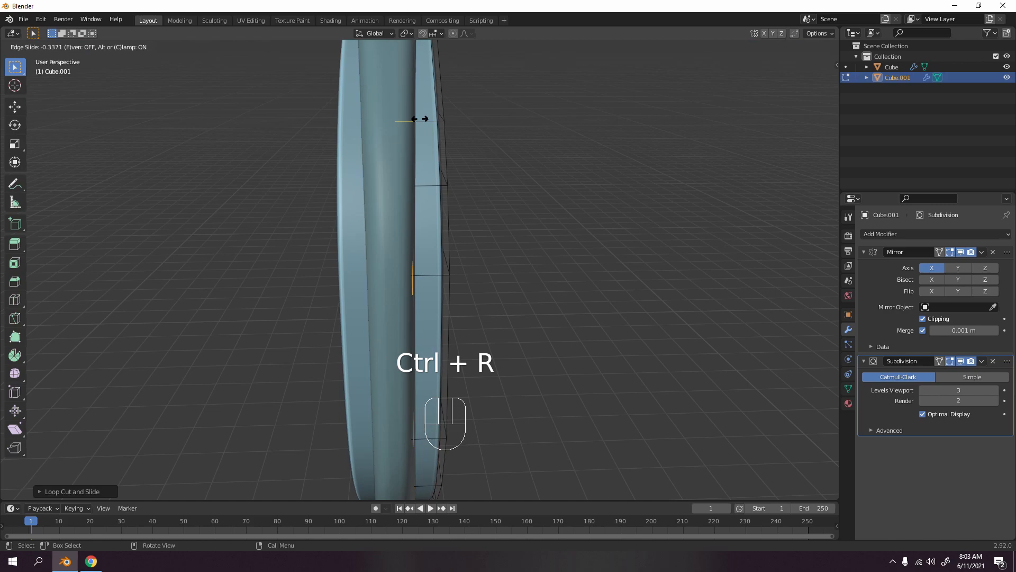
pyautogui.click(423, 123)
# - Examine the covering's edges against the paddle body in Object Mode from several angles
pyautogui.scroll(-5, 529, 249)
pyautogui.moveTo(540, 259); pyautogui.dragTo(451, 172, button='middle')
pyautogui.press('Tab')
pyautogui.moveTo(451, 244); pyautogui.dragTo(392, 251, button='middle')
pyautogui.press('KP_1')
pyautogui.press('KP_3')
pyautogui.press('KP_3')
pyautogui.press('KP_1')
# - Select the covering's entire linked mesh, scale it uniformly to about 0.94 in the right view, and clear the selection
pyautogui.press('Tab')
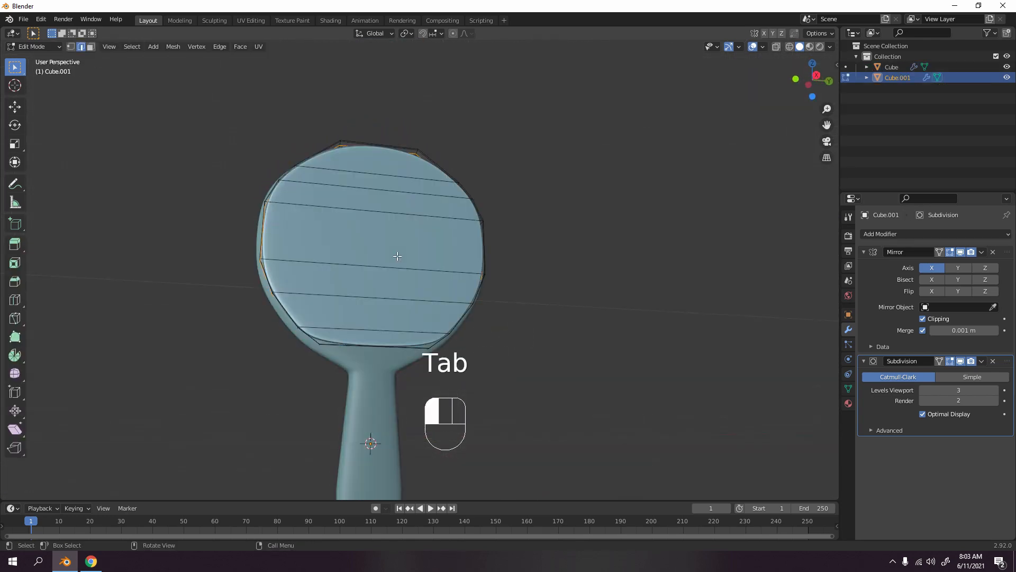
pyautogui.click(397, 255)
pyautogui.press('l')
pyautogui.press('KP_1')
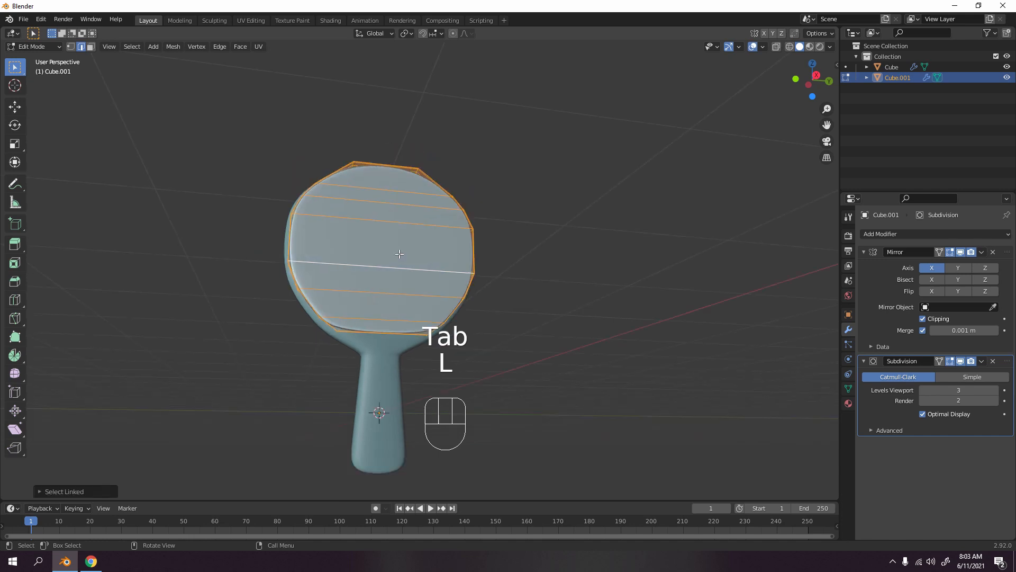
pyautogui.press('KP_3')
pyautogui.scroll(3, 399, 254)
pyautogui.keyDown('shift'); pyautogui.moveTo(400, 254); pyautogui.dragTo(374, 257, button='middle'); pyautogui.keyUp('shift')
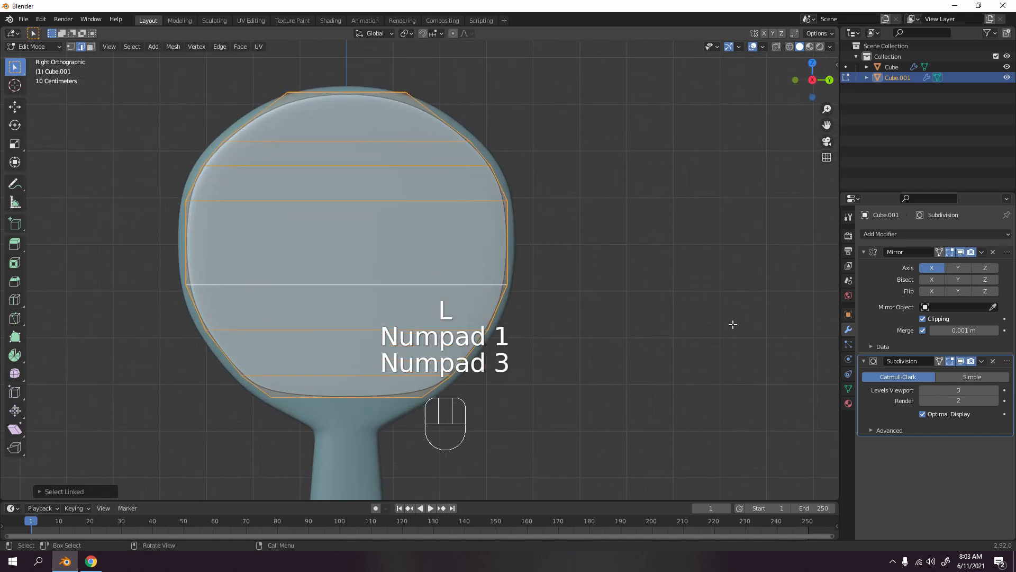
pyautogui.press('s')
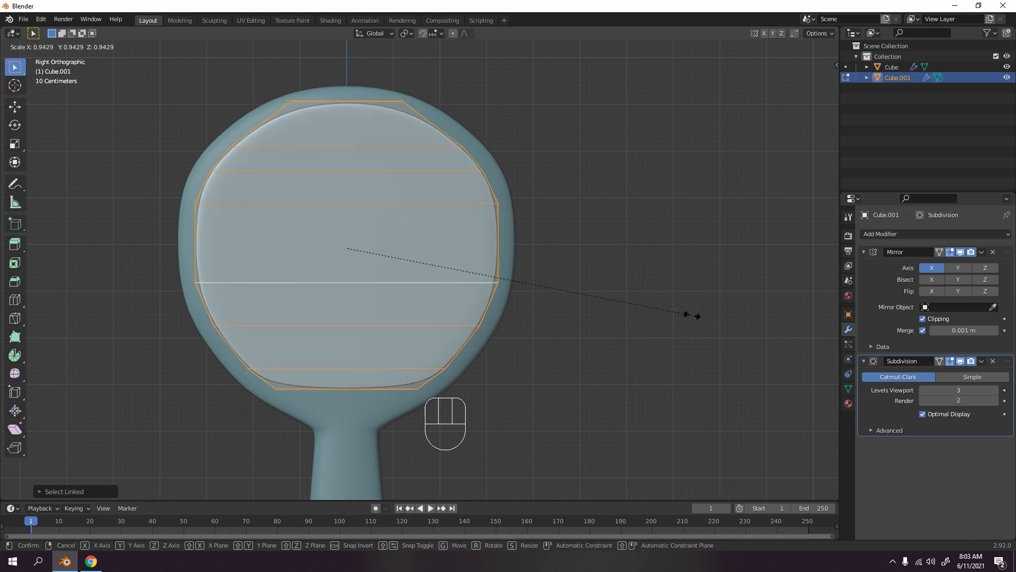
pyautogui.click(691, 317)
pyautogui.click(651, 327)
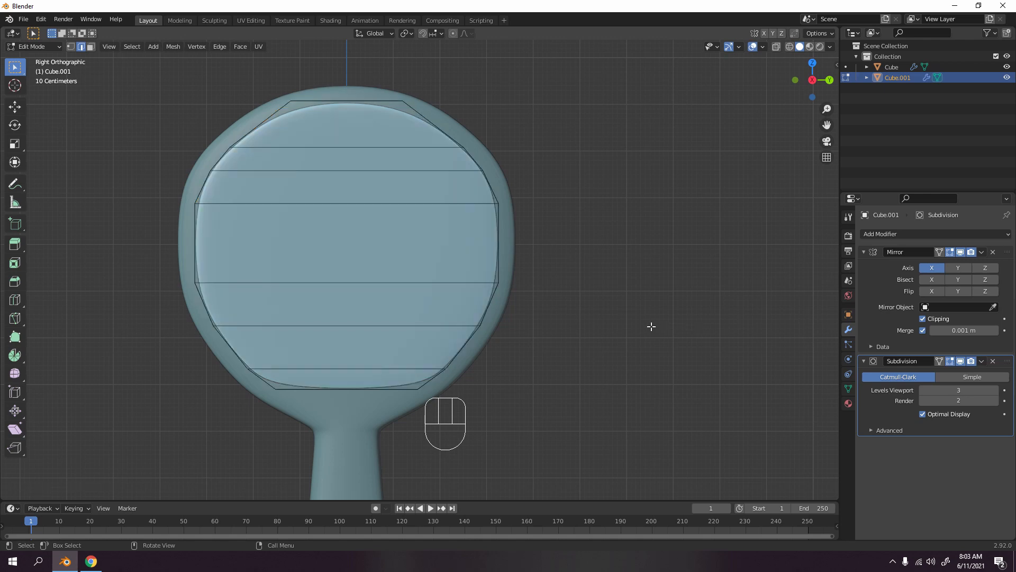
# - Examine the resized covering's fit and thickness on the paddle head from the front and in perspective
pyautogui.press('KP_1')
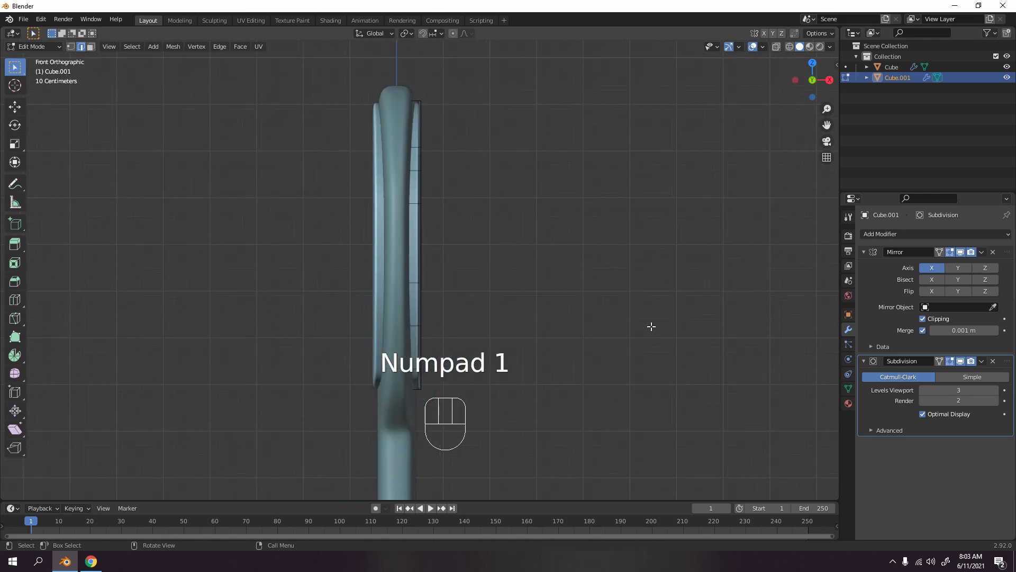
pyautogui.press('Tab')
pyautogui.moveTo(625, 309)
pyautogui.mouseDown(button='middle')
pyautogui.moveTo(576, 275)
pyautogui.moveTo(509, 272)
pyautogui.moveTo(458, 234)
pyautogui.moveTo(364, 243)
pyautogui.moveTo(399, 276)
pyautogui.moveTo(411, 254)
pyautogui.moveTo(353, 288)
pyautogui.moveTo(399, 263)
pyautogui.moveTo(371, 265)
pyautogui.moveTo(402, 276)
pyautogui.moveTo(395, 308)
pyautogui.moveTo(354, 205)
pyautogui.moveTo(384, 172)
pyautogui.moveTo(292, 197)
pyautogui.moveTo(227, 177)
pyautogui.moveTo(442, 204)
pyautogui.moveTo(377, 171)
pyautogui.moveTo(424, 174)
pyautogui.moveTo(446, 183)
pyautogui.moveTo(483, 254)
pyautogui.moveTo(482, 288)
pyautogui.moveTo(567, 210)
pyautogui.moveTo(555, 205)
pyautogui.mouseUp(button='middle')
pyautogui.press('Tab')
pyautogui.press('Tab')
pyautogui.press('Tab')
pyautogui.press('Tab')
pyautogui.scroll(-3, 380, 207)
pyautogui.moveTo(377, 288)
pyautogui.keyDown('shift'); pyautogui.mouseDown(button='middle')
pyautogui.moveTo(380, 217)
pyautogui.moveTo(429, 162)
pyautogui.moveTo(344, 197)
pyautogui.moveTo(351, 161)
pyautogui.moveTo(374, 161)
pyautogui.mouseUp(button='middle'); pyautogui.keyUp('shift')
pyautogui.scroll(3, 364, 265)
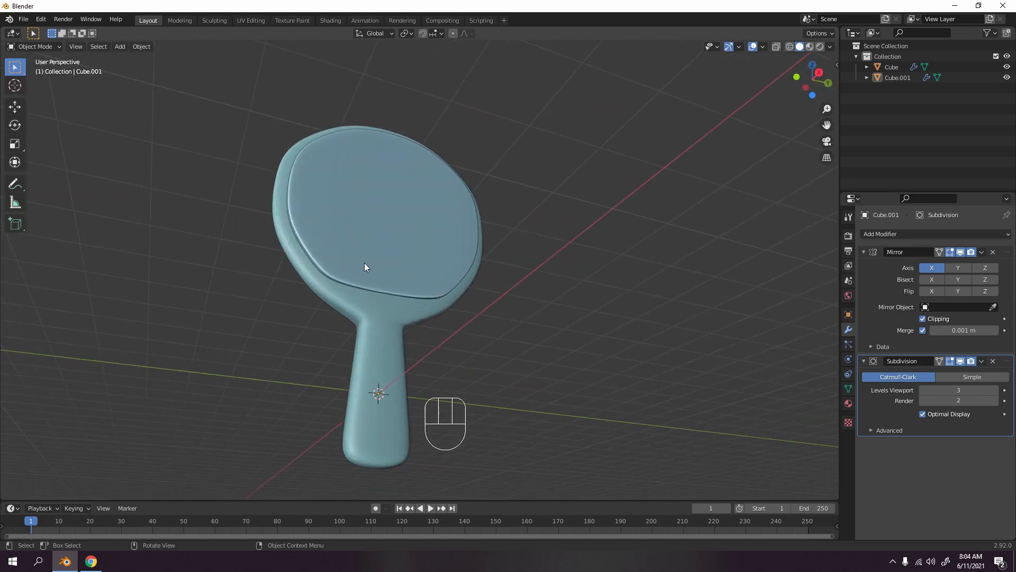
pyautogui.moveTo(364, 263)
pyautogui.mouseDown(button='middle')
pyautogui.moveTo(459, 307)
pyautogui.moveTo(450, 338)
pyautogui.moveTo(423, 265)
pyautogui.mouseUp(button='middle')
pyautogui.moveTo(423, 266); pyautogui.dragTo(389, 222, button='middle')
# - Switch editing to the paddle body and slide the handle's lower edge loop toward the handle's end
pyautogui.press('Tab')
pyautogui.moveTo(440, 383); pyautogui.dragTo(359, 328, button='middle')
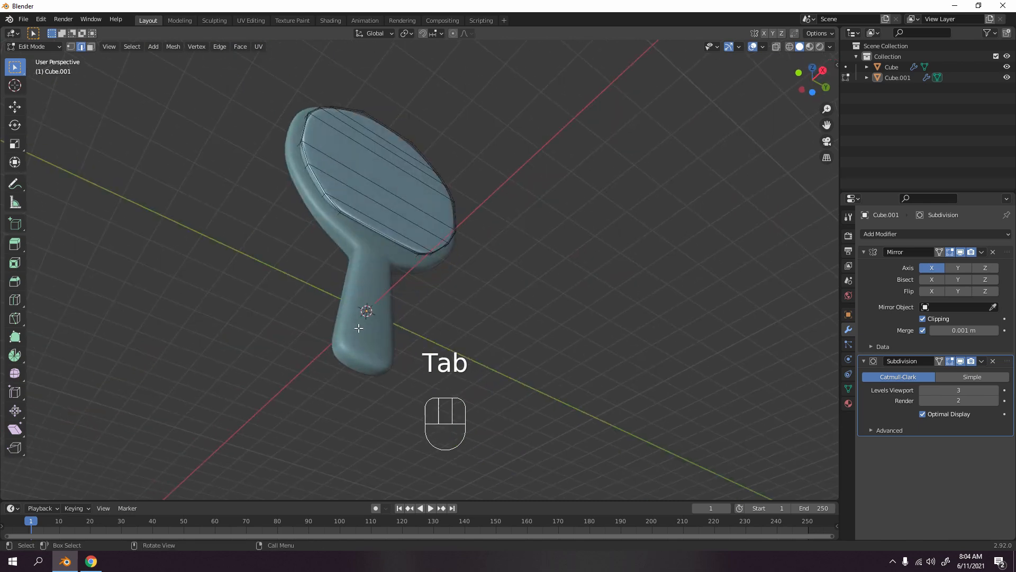
pyautogui.press('Tab')
pyautogui.click(380, 316)
pyautogui.press('Tab')
pyautogui.scroll(2, 386, 346)
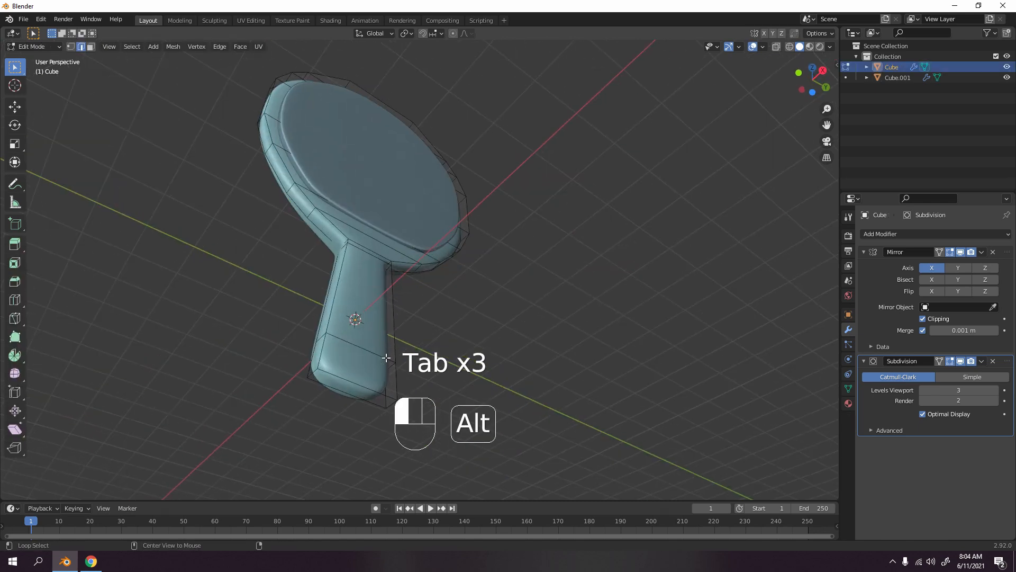
pyautogui.keyDown('alt'); pyautogui.click(386, 358); pyautogui.keyUp('alt')
pyautogui.press('g')
pyautogui.press('g')
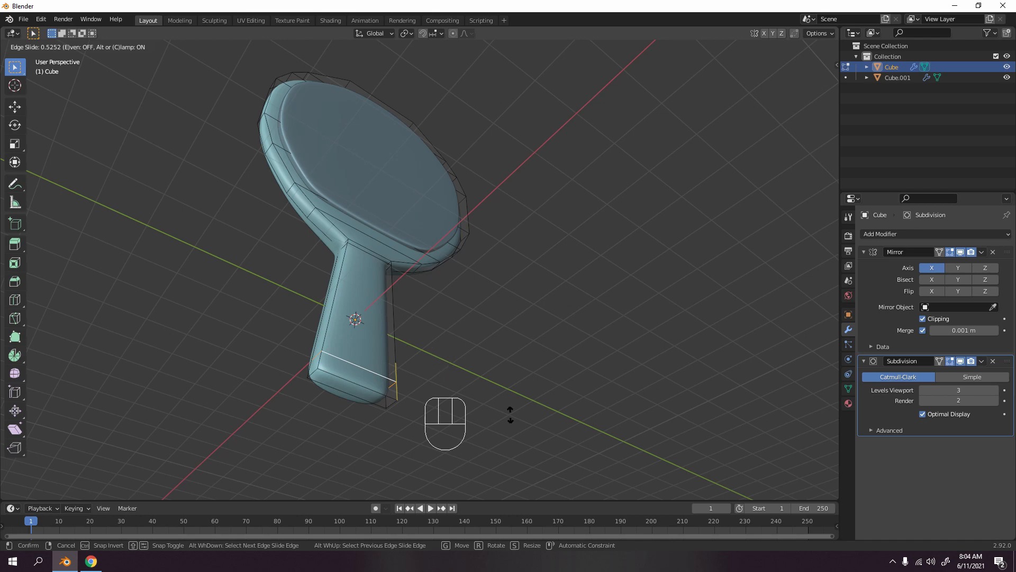
pyautogui.click(545, 383)
pyautogui.press('Tab')
# - Examine the reshaped handle end in Object Mode and clear the object selection
pyautogui.scroll(-2, 370, 341)
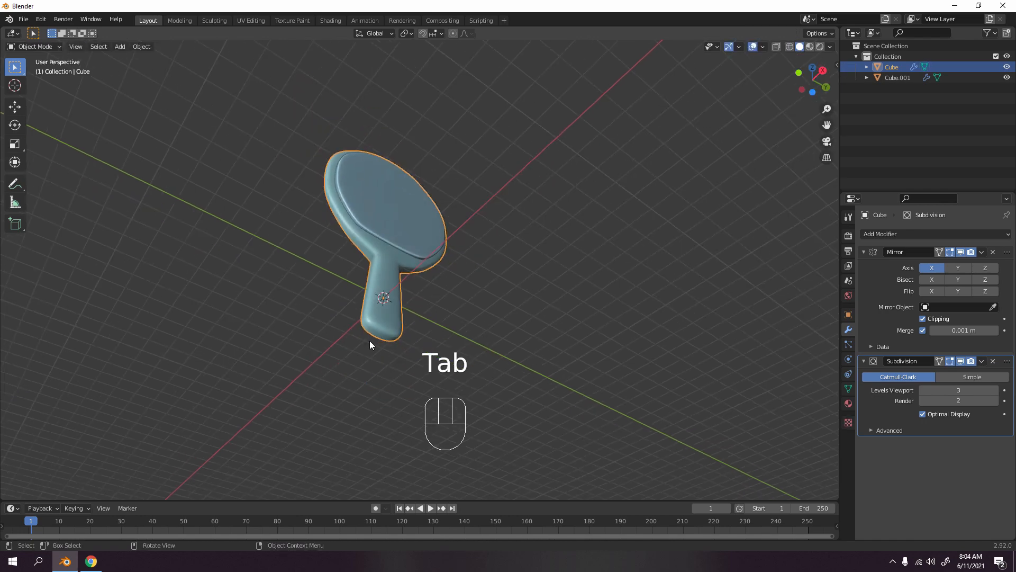
pyautogui.moveTo(370, 340); pyautogui.dragTo(432, 286, button='middle')
pyautogui.click(471, 276)
# - Try to slide the body's edge loop between the handle's neck and the covering toward the head
pyautogui.scroll(5, 442, 317)
pyautogui.press('Tab')
pyautogui.keyDown('alt'); pyautogui.click(444, 317); pyautogui.keyUp('alt')
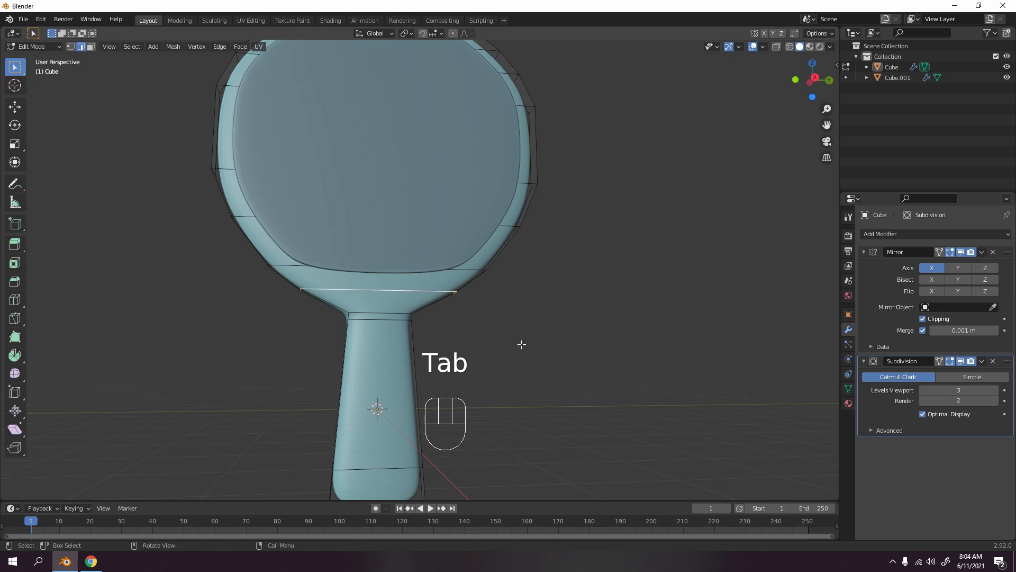
pyautogui.press('g')
pyautogui.press('g')
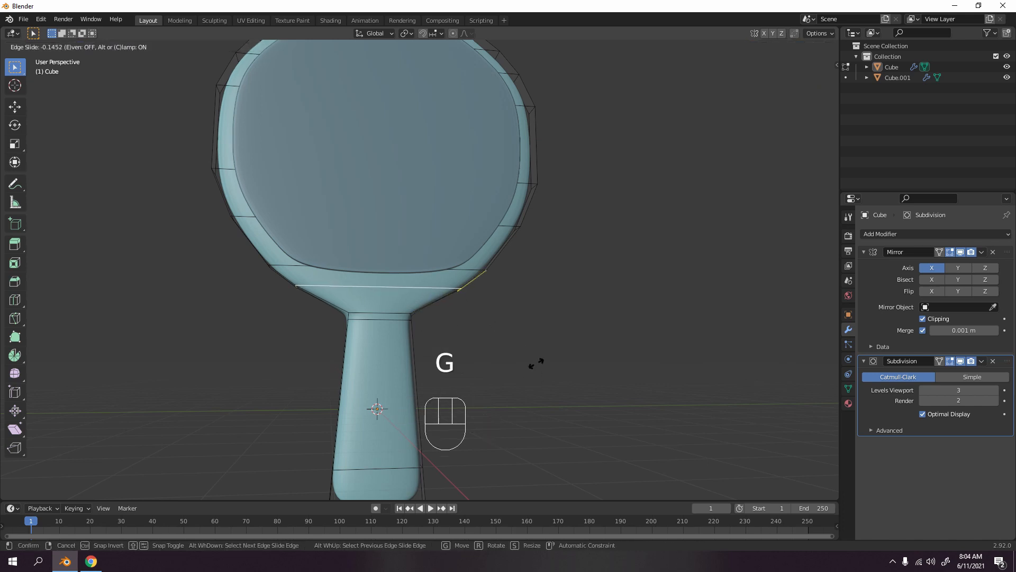
pyautogui.click(651, 380)
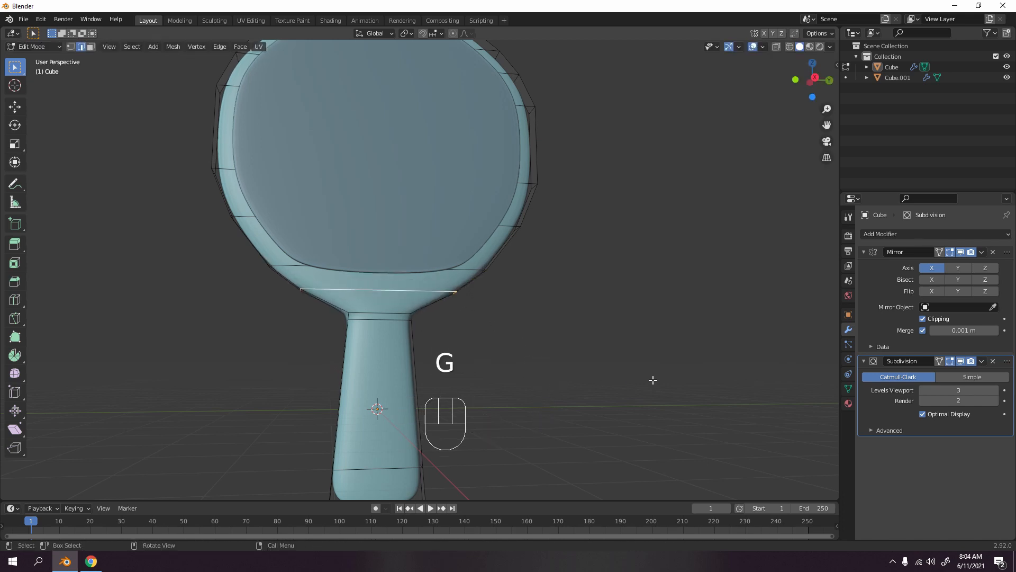
# - Try to scale the selected neck edge loop along the global Y axis, keeping its original width
pyautogui.press('s')
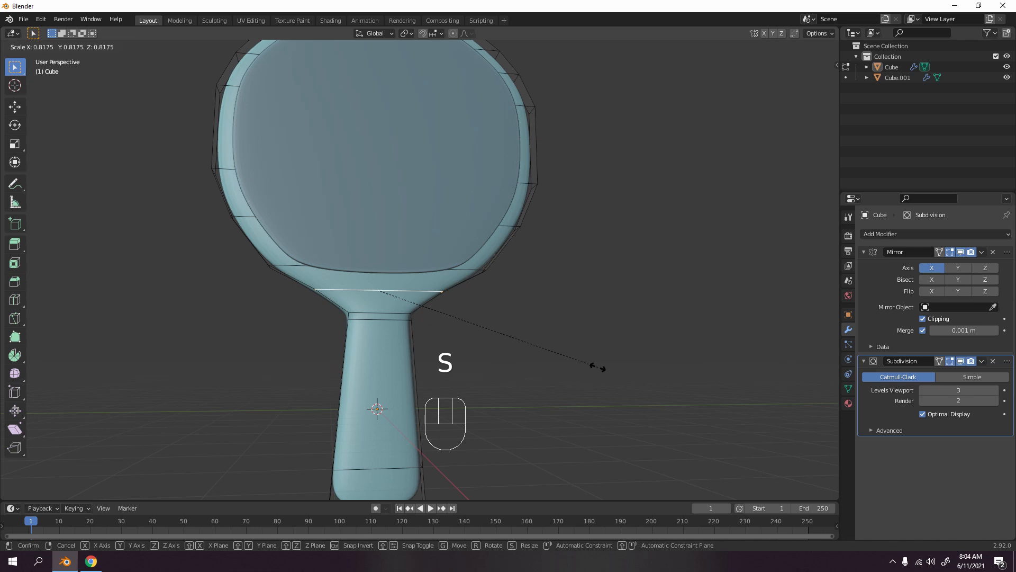
pyautogui.press('y')
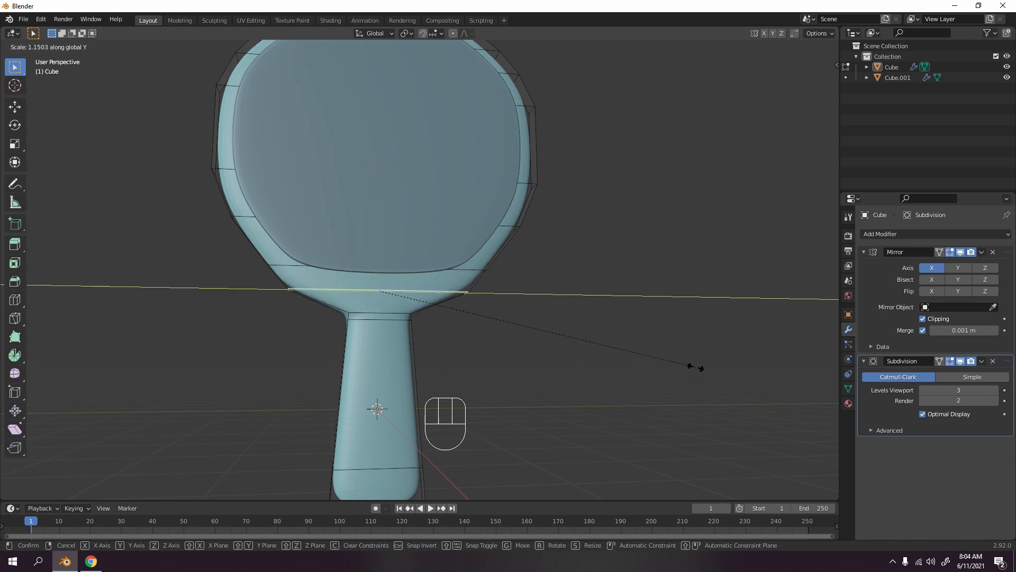
pyautogui.rightClick(691, 364)
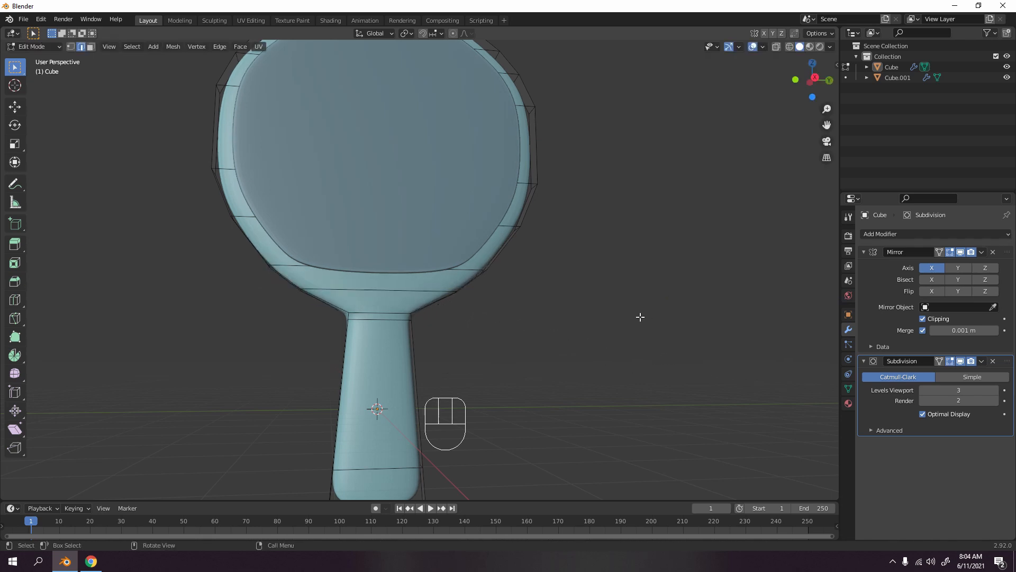
pyautogui.hotkey('ctrl', 'z')
# - Examine the paddle's overall outline and neck in Object Mode
pyautogui.scroll(-4, 553, 290)
pyautogui.press('Tab')
pyautogui.moveTo(536, 290)
pyautogui.mouseDown(button='middle')
pyautogui.moveTo(535, 351)
pyautogui.moveTo(522, 354)
pyautogui.moveTo(481, 288)
pyautogui.moveTo(434, 260)
pyautogui.moveTo(390, 285)
pyautogui.moveTo(426, 281)
pyautogui.moveTo(535, 306)
pyautogui.mouseUp(button='middle')
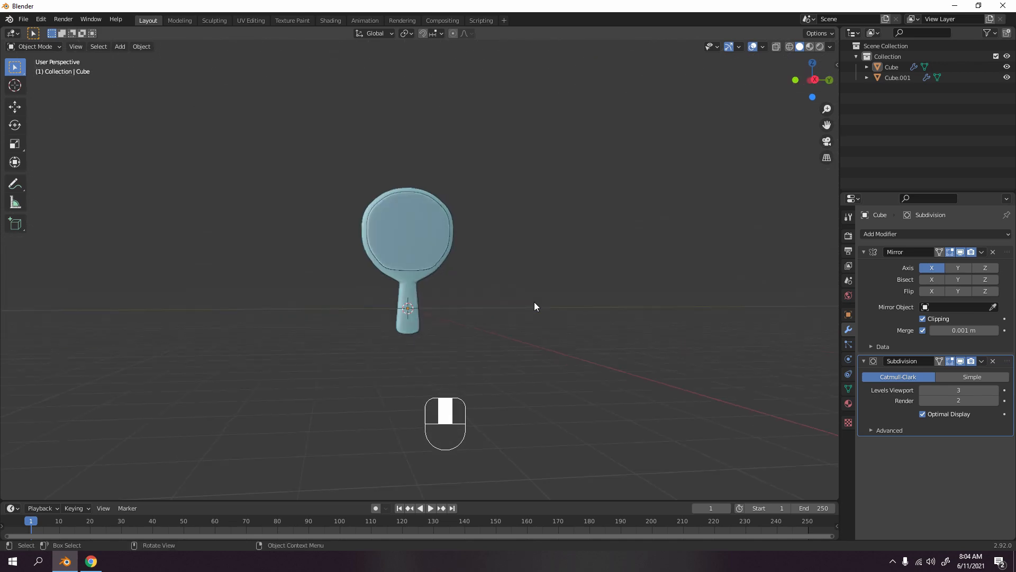
pyautogui.scroll(6, 319, 239)
pyautogui.keyDown('shift'); pyautogui.moveTo(368, 252); pyautogui.dragTo(384, 246, button='middle'); pyautogui.keyUp('shift')
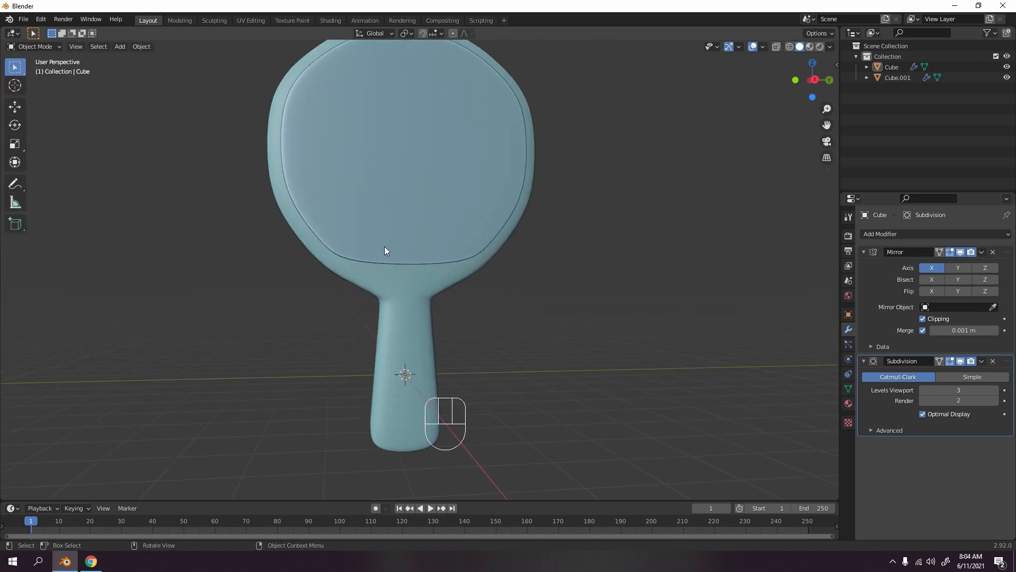
# - Switch to the Shading workspace and replace the paddle body's shared material with a new one
pyautogui.click(332, 22)
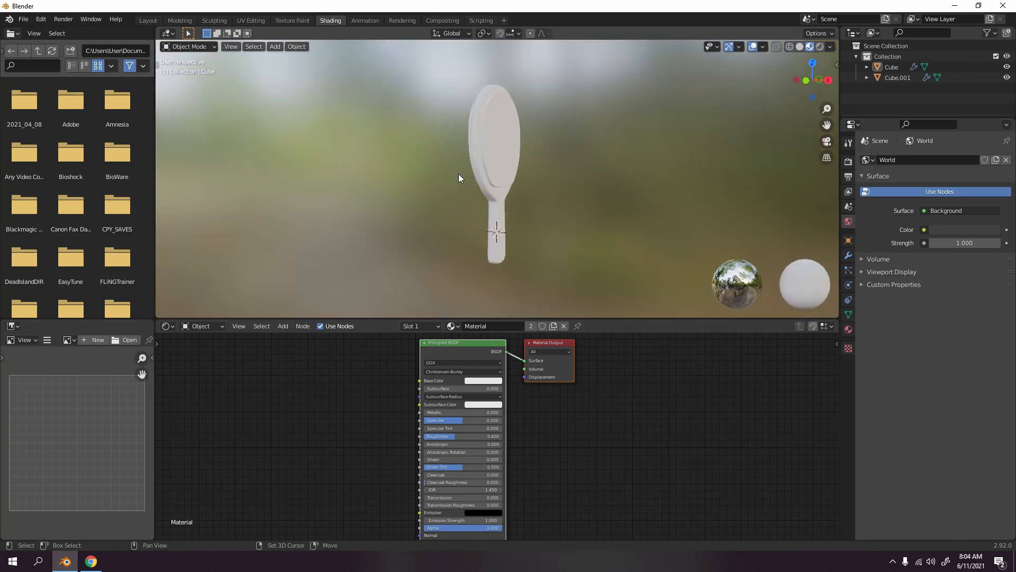
pyautogui.moveTo(459, 173); pyautogui.dragTo(497, 208, button='middle')
pyautogui.scroll(5, 499, 208)
pyautogui.press('Tab')
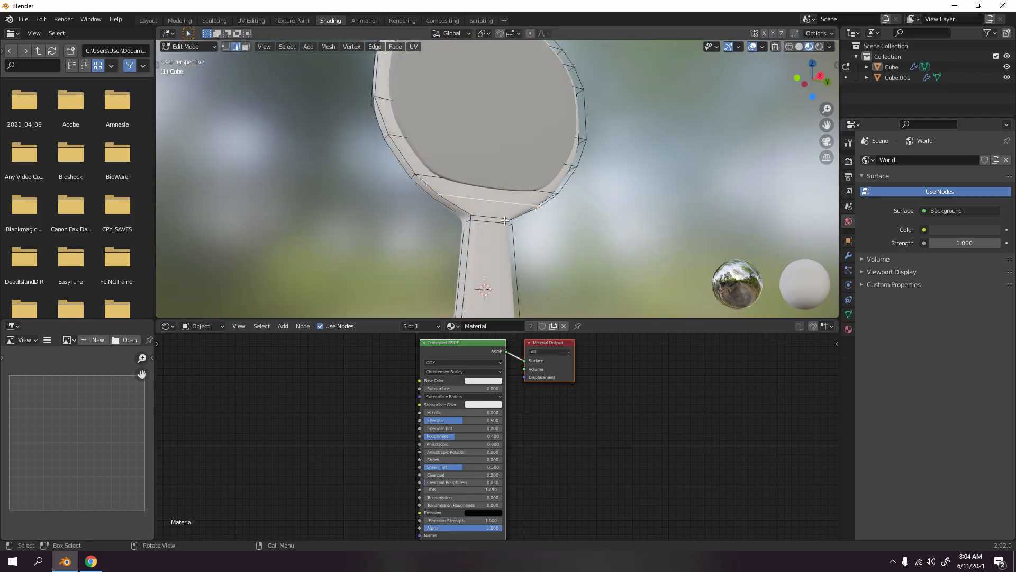
pyautogui.press('a')
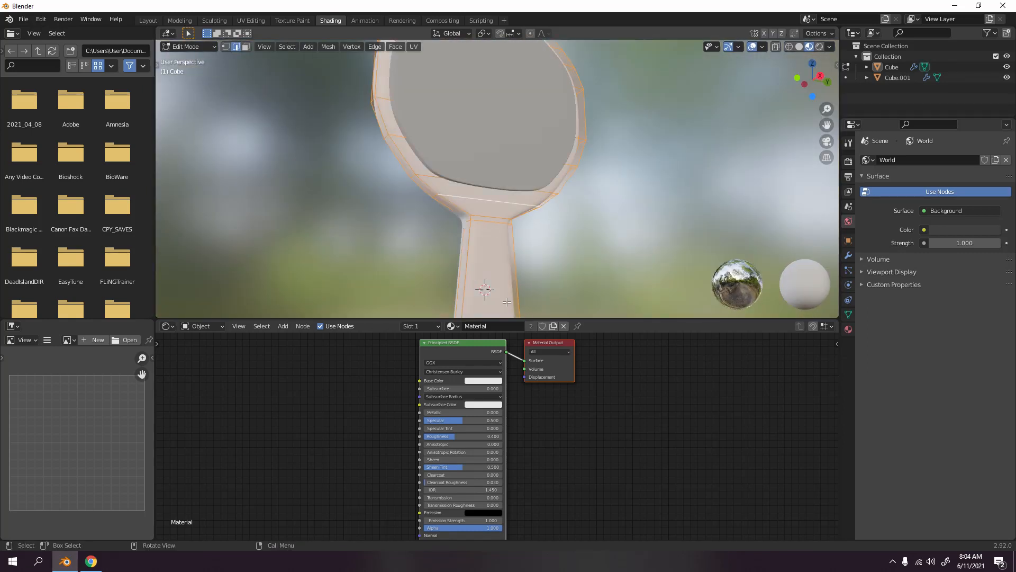
pyautogui.click(564, 326)
pyautogui.hotkey('alt', 'a')
pyautogui.click(526, 327)
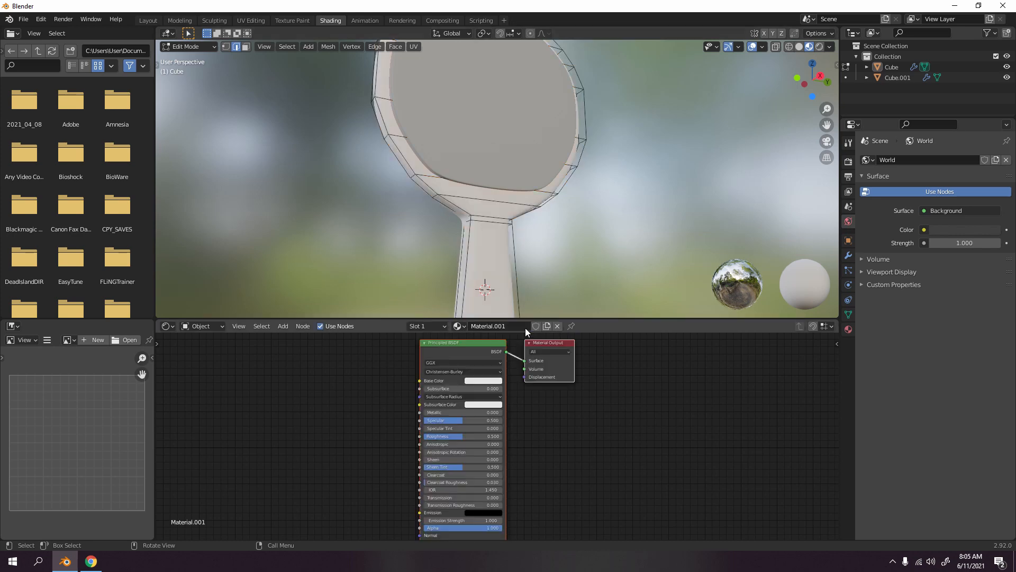
# - Set the new body material's Base Color to a golden-brown wood tone with hue 0.085, then return to Object Mode
pyautogui.click(498, 381)
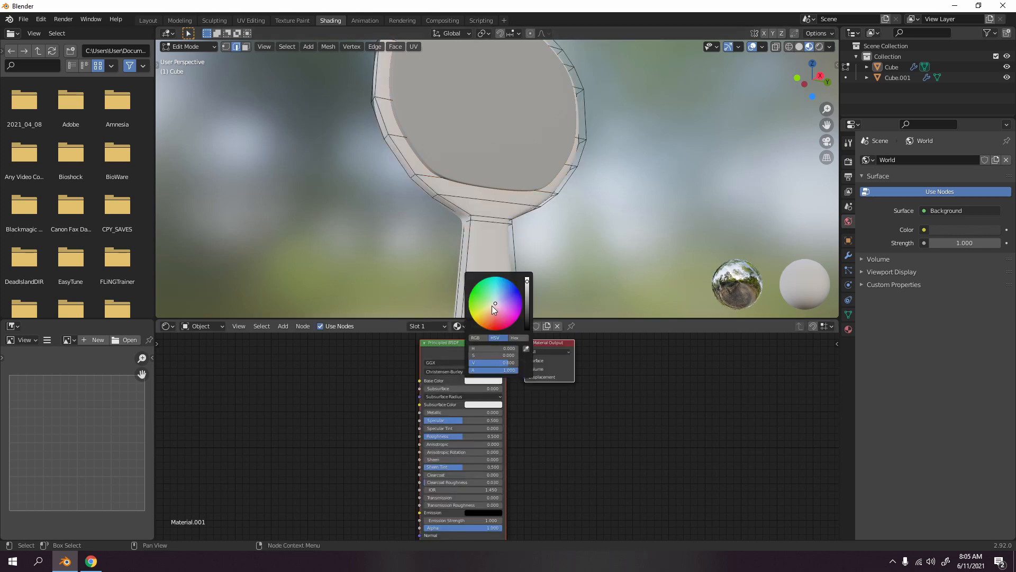
pyautogui.moveTo(484, 308); pyautogui.dragTo(485, 316)
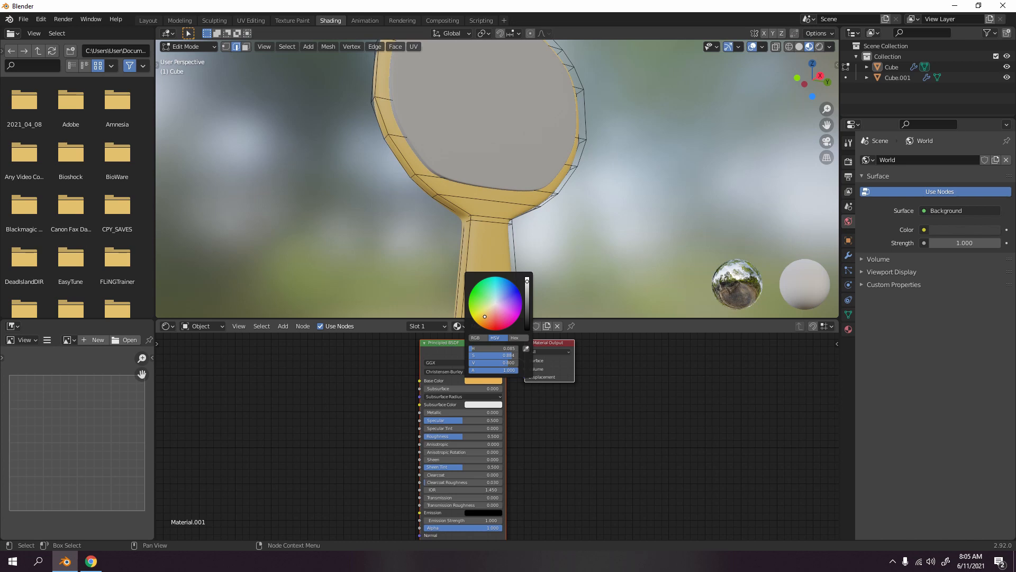
pyautogui.moveTo(527, 282); pyautogui.dragTo(527, 289)
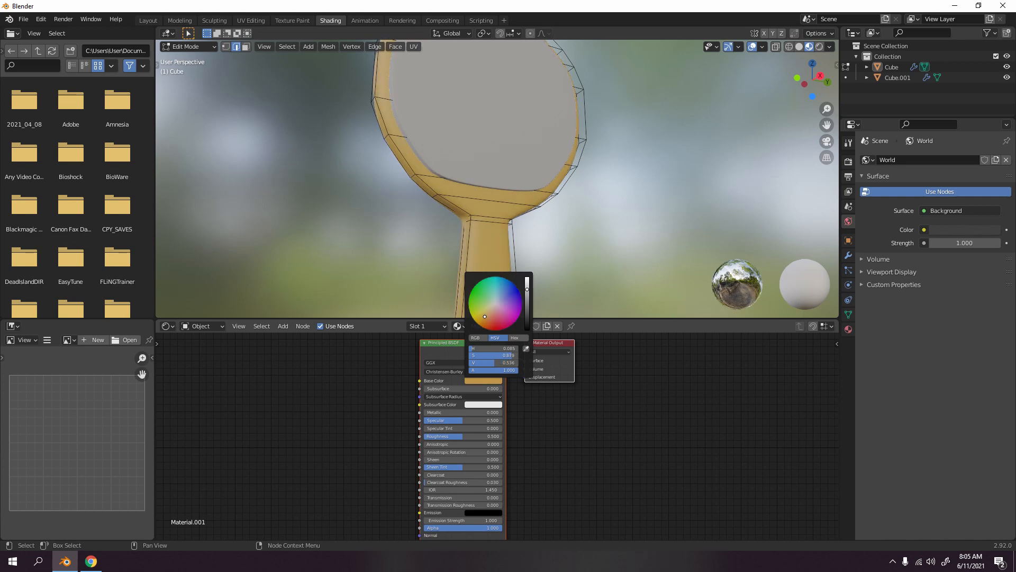
pyautogui.press('Tab')
pyautogui.scroll(-3, 331, 209)
pyautogui.moveTo(328, 209); pyautogui.dragTo(351, 192, button='middle')
pyautogui.scroll(5, 351, 192)
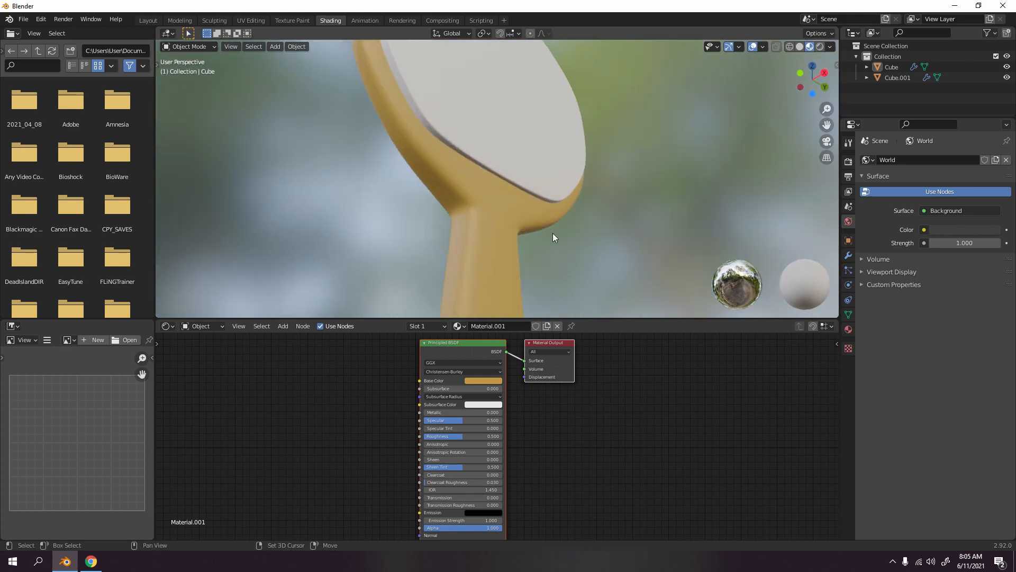
# - Set the body material's Specular to 0 and Roughness to 1.0
pyautogui.scroll(-4, 497, 207)
pyautogui.moveTo(497, 207); pyautogui.dragTo(495, 311, button='middle')
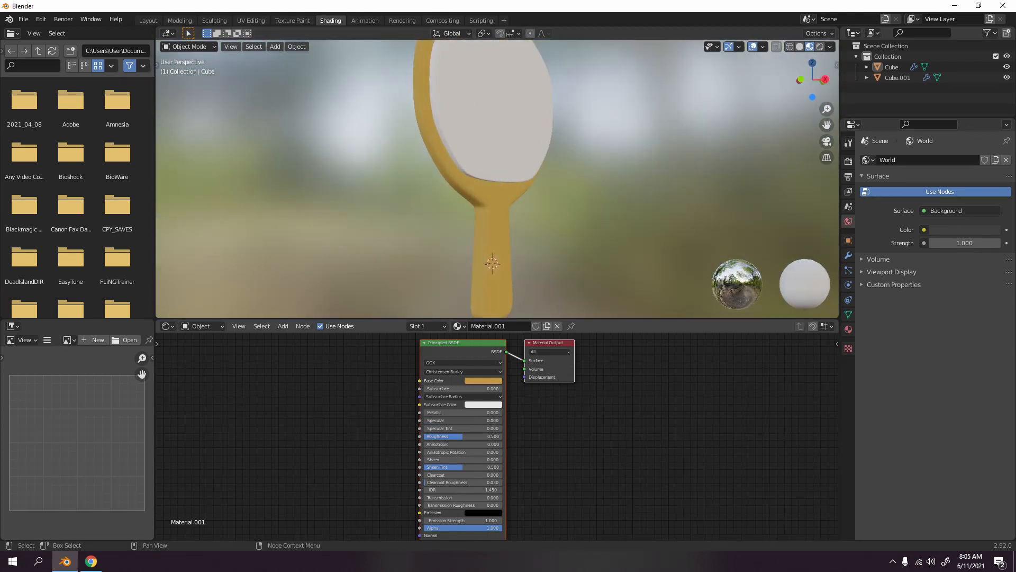
pyautogui.moveTo(472, 437); pyautogui.dragTo(508, 436)
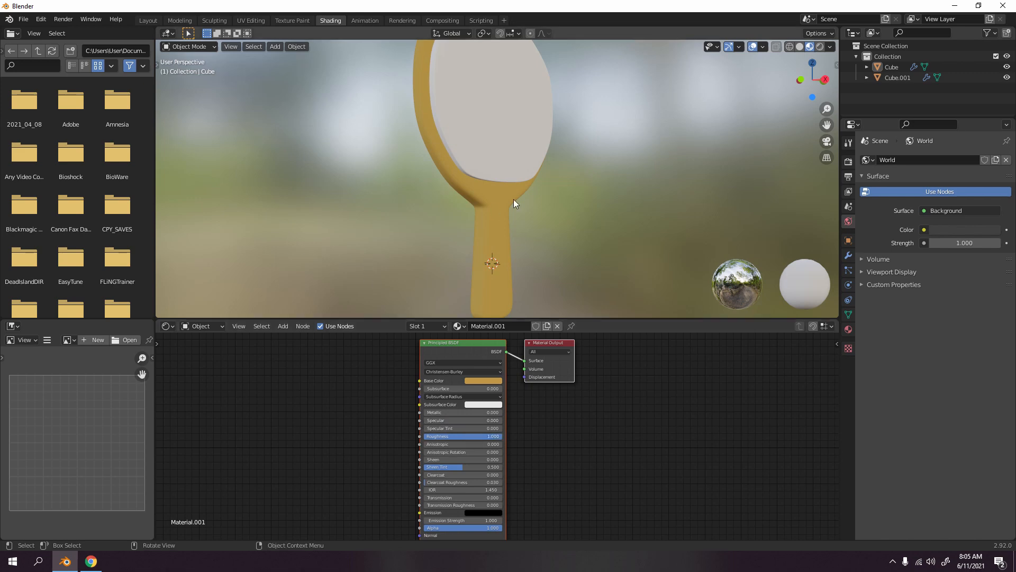
pyautogui.scroll(-4, 514, 199)
pyautogui.moveTo(432, 203); pyautogui.dragTo(479, 155, button='middle')
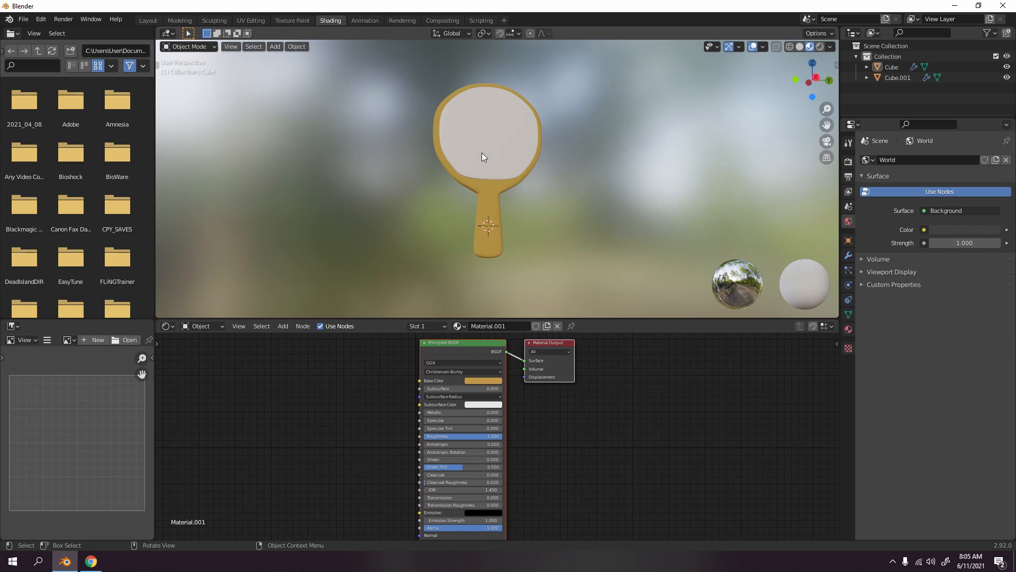
pyautogui.press('KP_1')
pyautogui.press('KP_3')
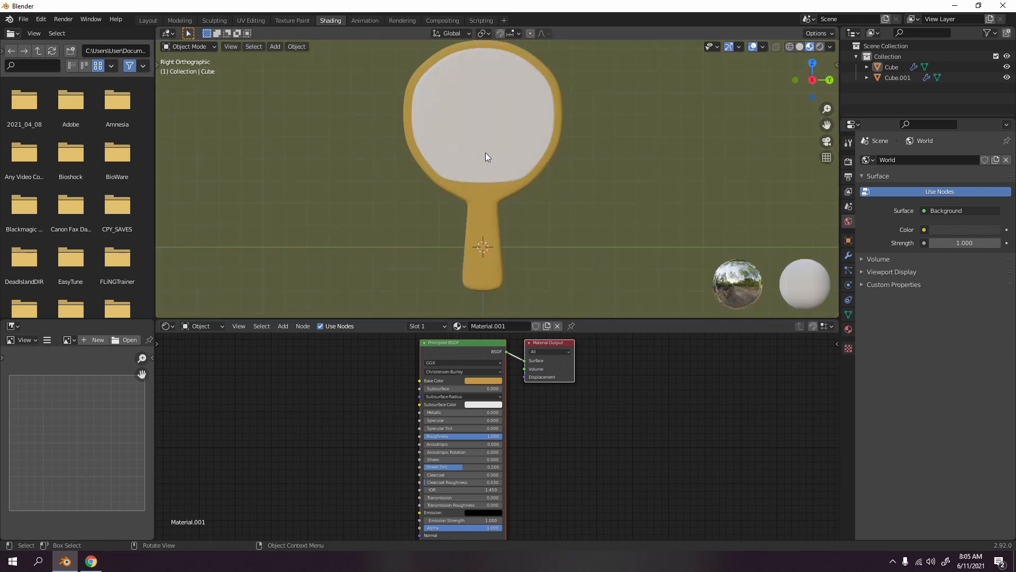
pyautogui.scroll(2, 485, 152)
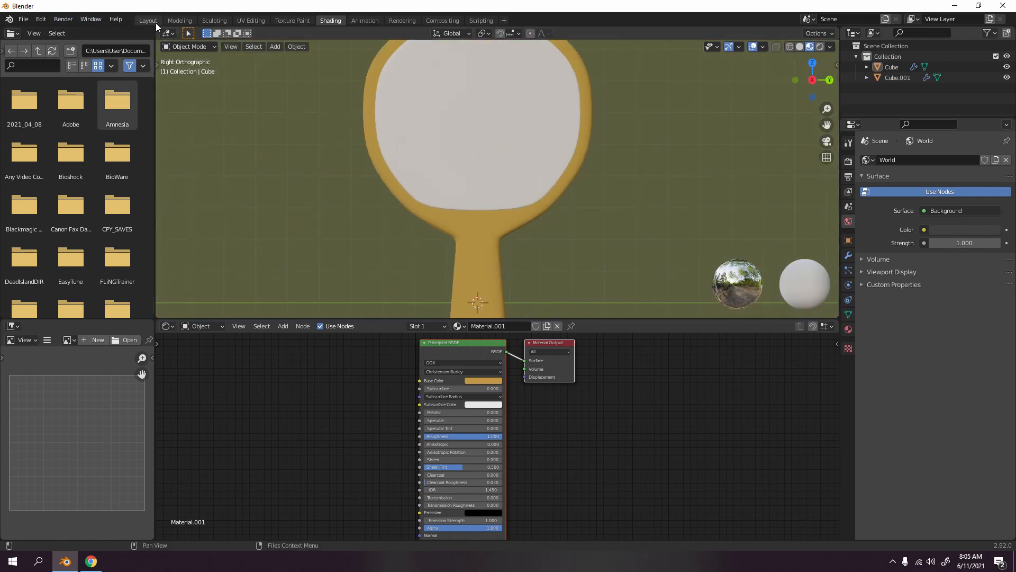
# - Return to the Layout workspace and examine the covering's lower edge on the paddle in the front and right views
pyautogui.click(151, 21)
pyautogui.press('KP_3')
pyautogui.press('KP_1')
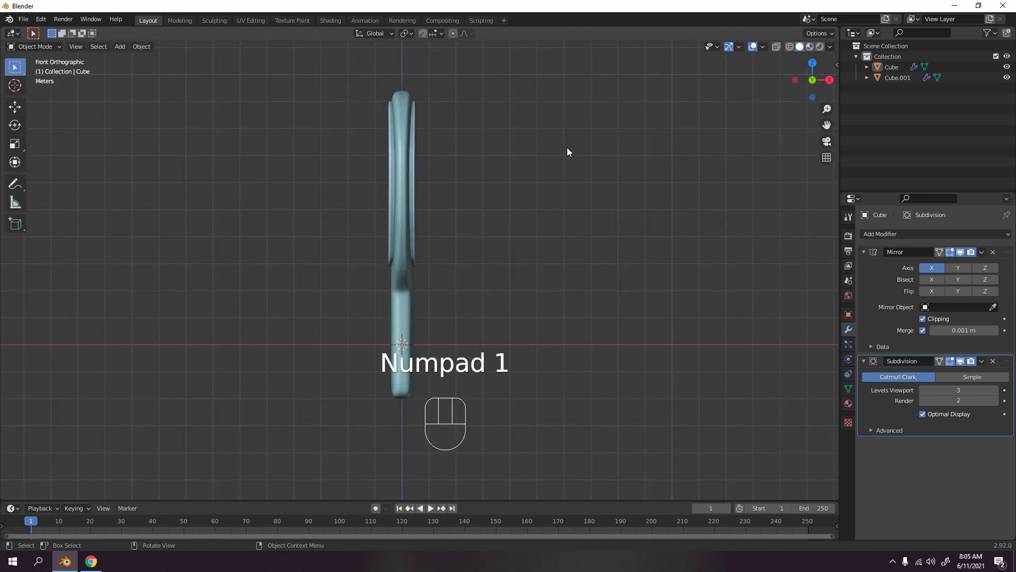
pyautogui.press('KP_3')
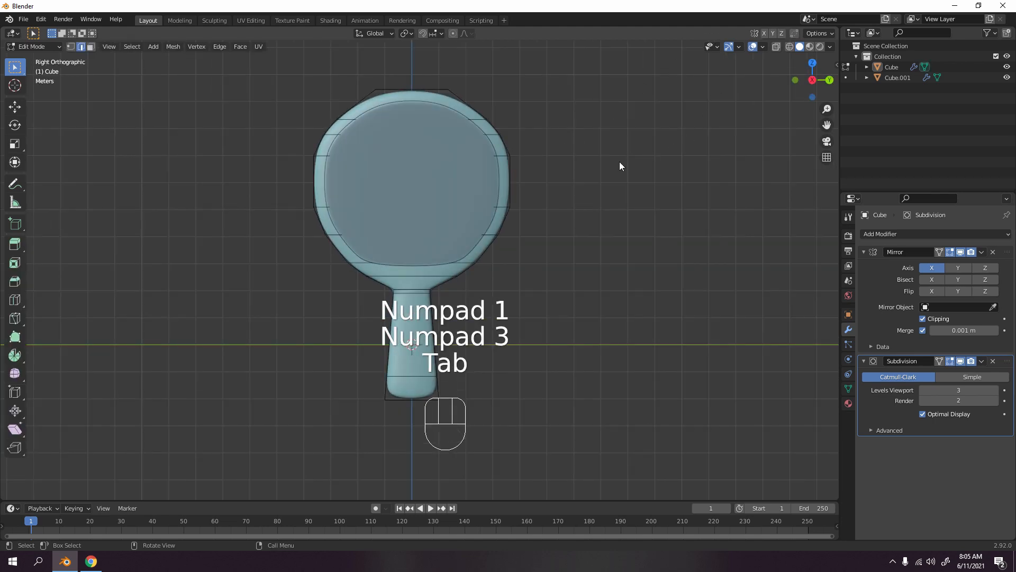
pyautogui.press('Tab')
pyautogui.scroll(3, 432, 214)
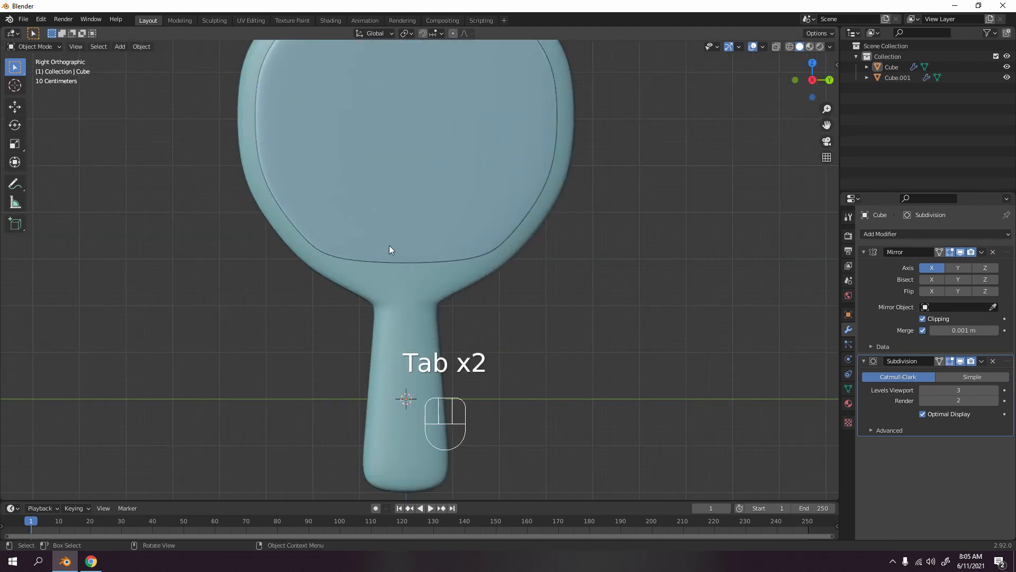
pyautogui.press('Tab')
pyautogui.press('Tab')
# - Add a horizontal edge loop to the covering near its lower edge, slightly closer to the handle, to sharpen the lower corners
pyautogui.click(440, 204)
pyautogui.press('Tab')
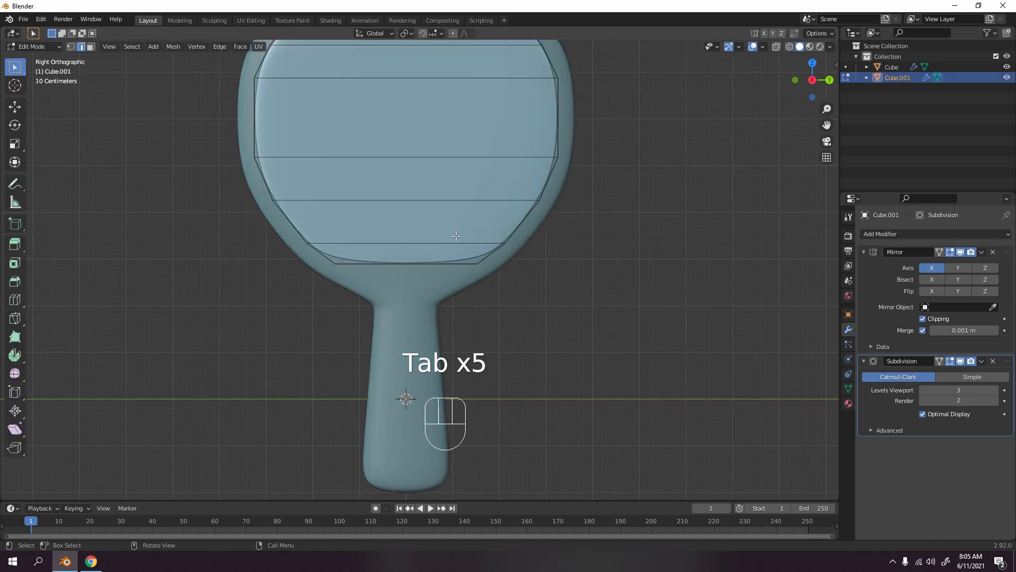
pyautogui.scroll(2, 456, 235)
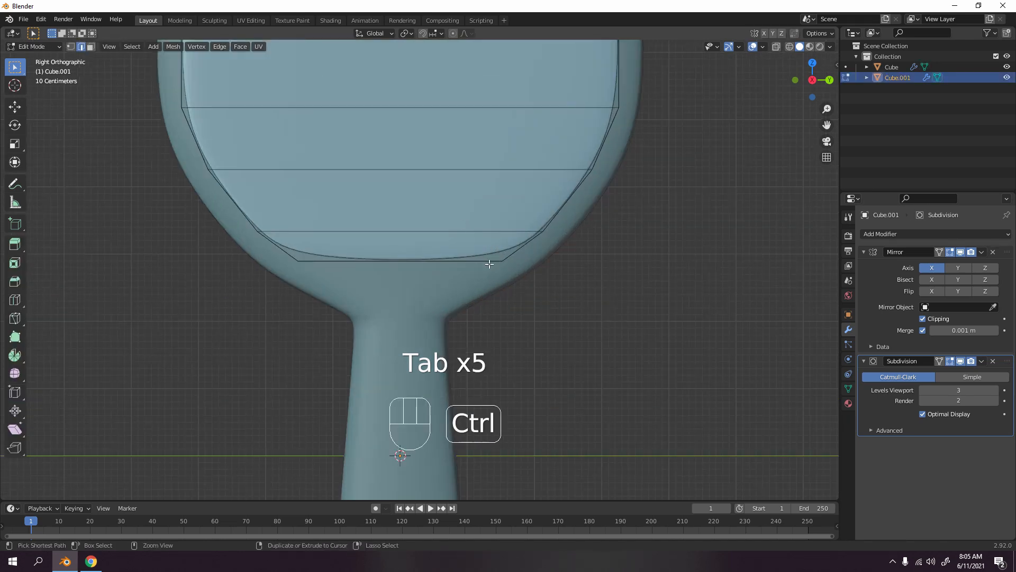
pyautogui.hotkey('ctrl', 'r')
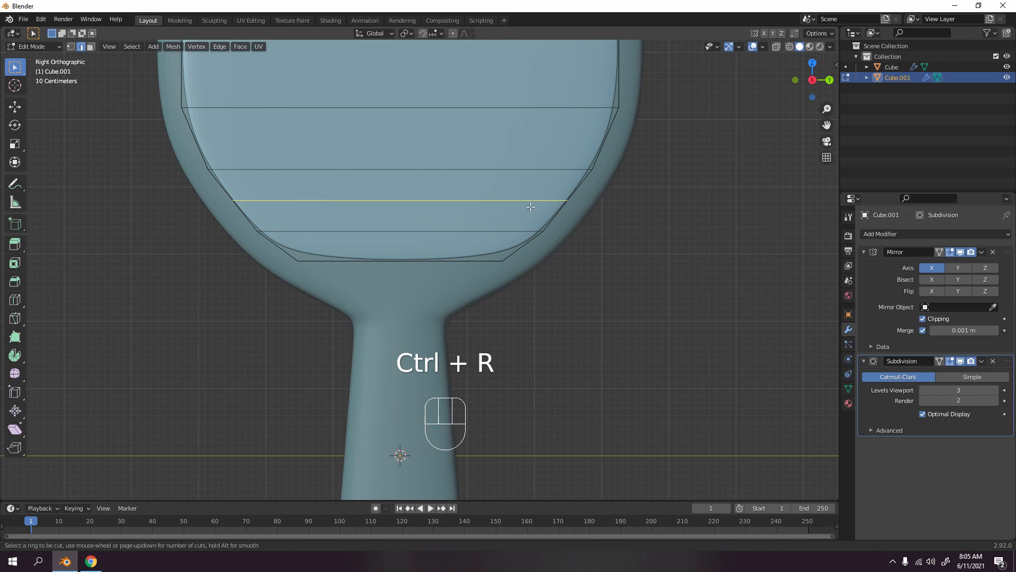
pyautogui.click(529, 246)
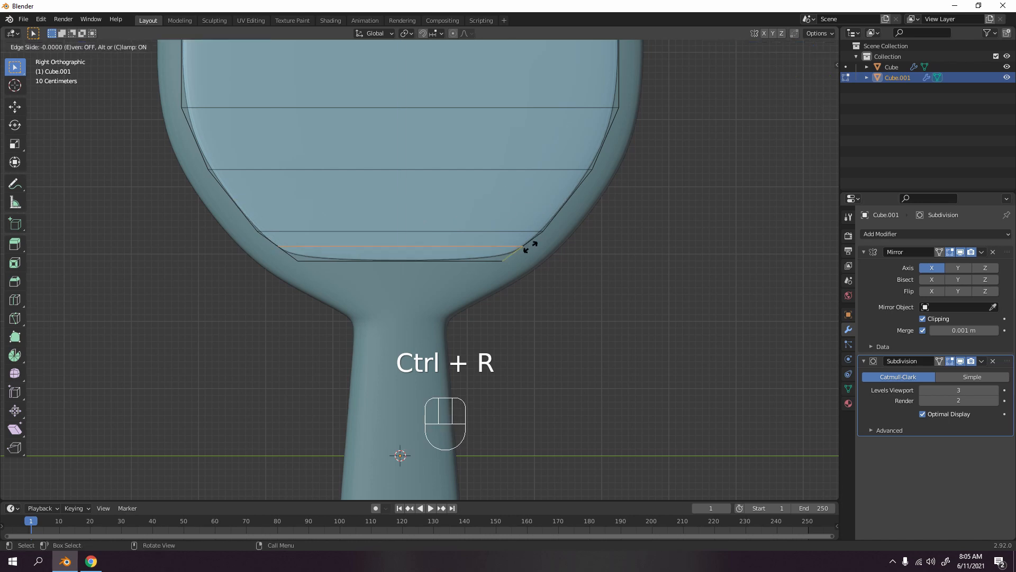
pyautogui.click(533, 262)
pyautogui.scroll(-3, 538, 255)
pyautogui.press('Tab')
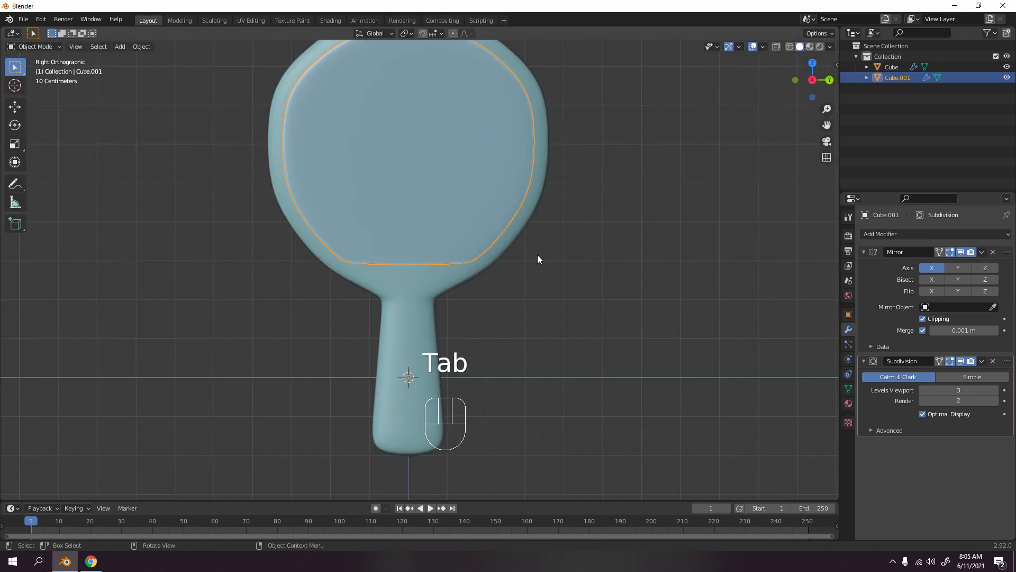
# - Try to add a vertical loop cut through the covering's middle
pyautogui.scroll(-3, 538, 255)
pyautogui.press('Tab')
pyautogui.scroll(5, 546, 215)
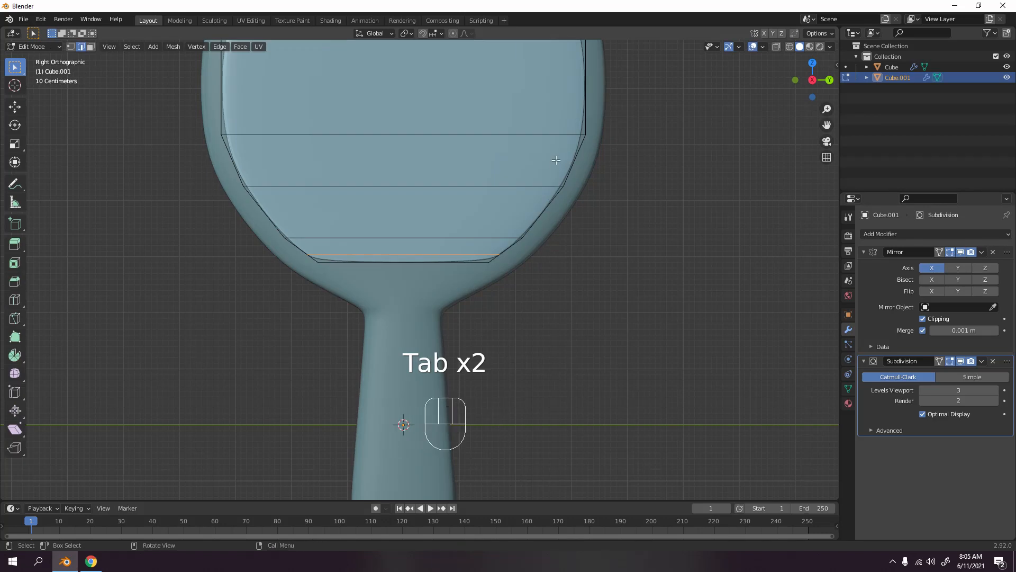
pyautogui.keyDown('shift'); pyautogui.moveTo(556, 159); pyautogui.dragTo(563, 243, button='middle'); pyautogui.keyUp('shift')
pyautogui.scroll(-2, 562, 244)
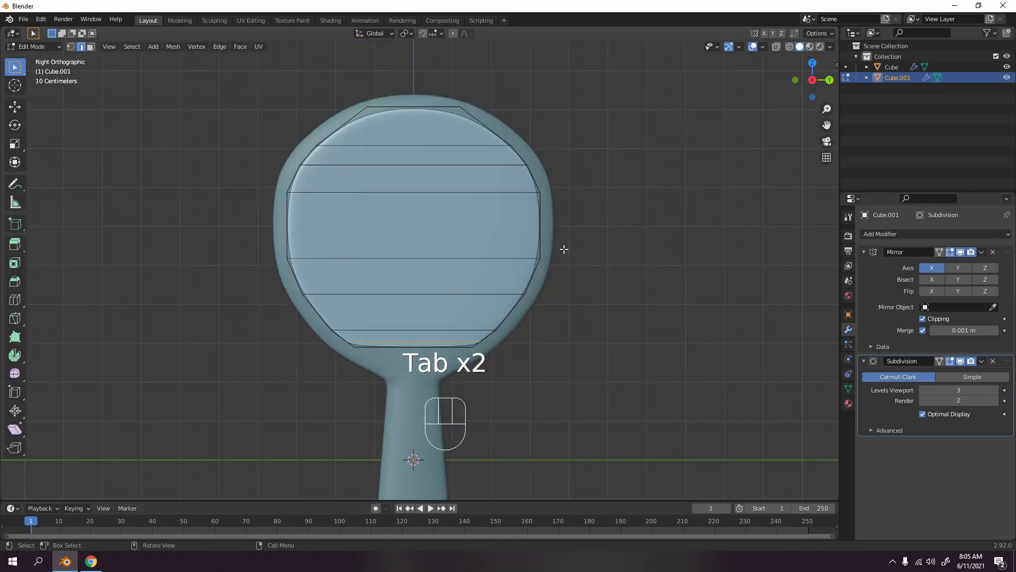
pyautogui.hotkey('ctrl', 'r')
pyautogui.click(453, 108)
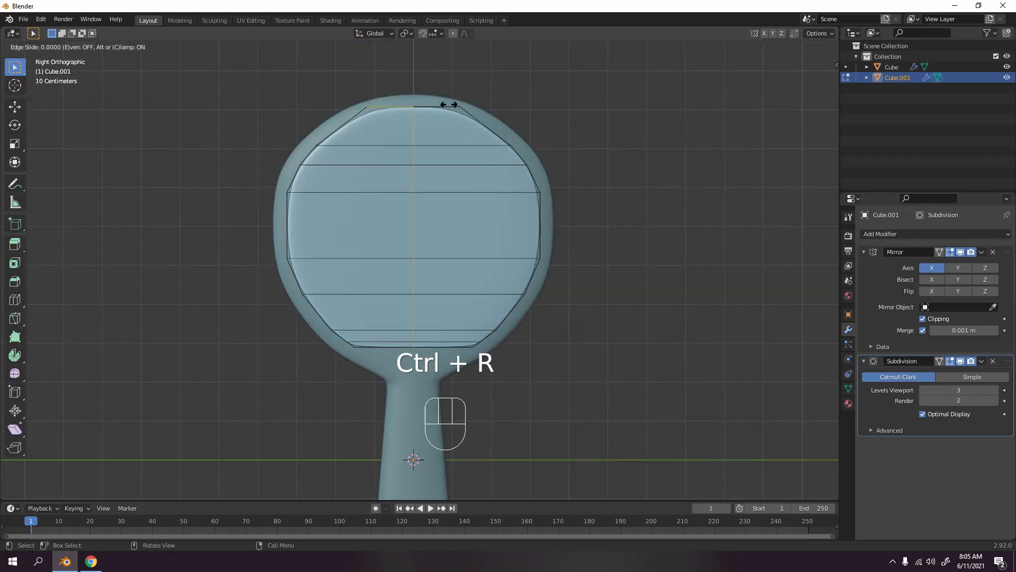
pyautogui.click(486, 118)
pyautogui.hotkey('ctrl', 'z')
pyautogui.rightClick(644, 117)
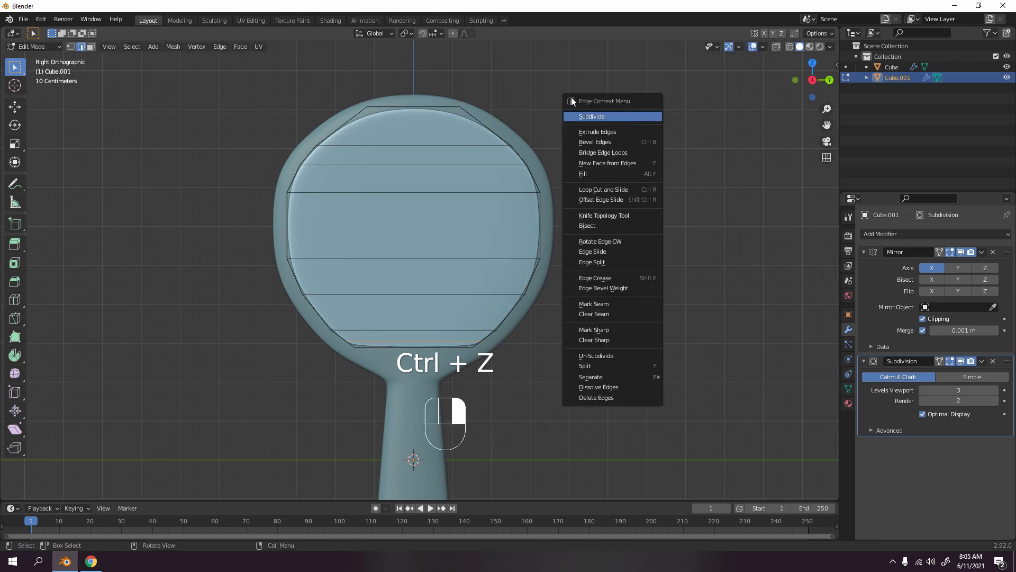
pyautogui.scroll(-1, 494, 64)
pyautogui.keyDown('shift'); pyautogui.moveTo(488, 73); pyautogui.dragTo(470, 143, button='middle'); pyautogui.keyUp('shift')
pyautogui.scroll(3, 478, 116)
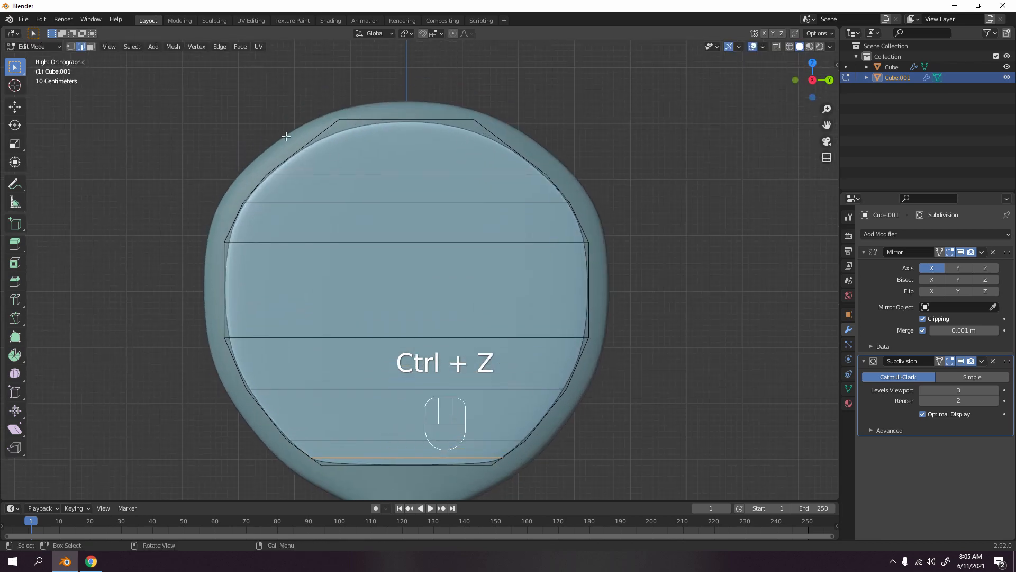
# - Slide the covering's uppermost inner horizontal edge loop toward the top edge and widen it slightly along Y
pyautogui.keyDown('alt'); pyautogui.click(400, 173); pyautogui.keyUp('alt')
pyautogui.press('g')
pyautogui.press('g')
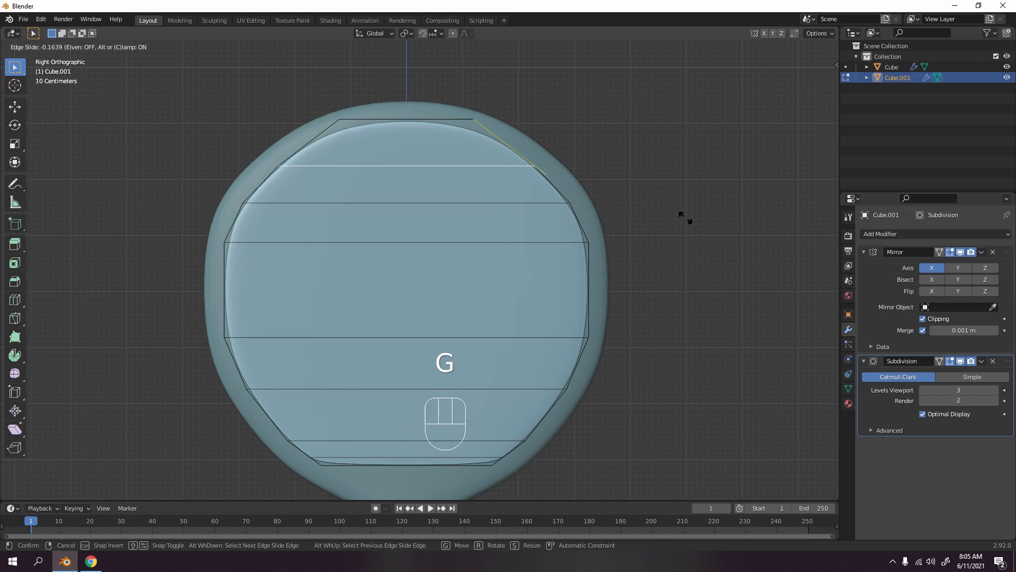
pyautogui.click(686, 211)
pyautogui.press('s')
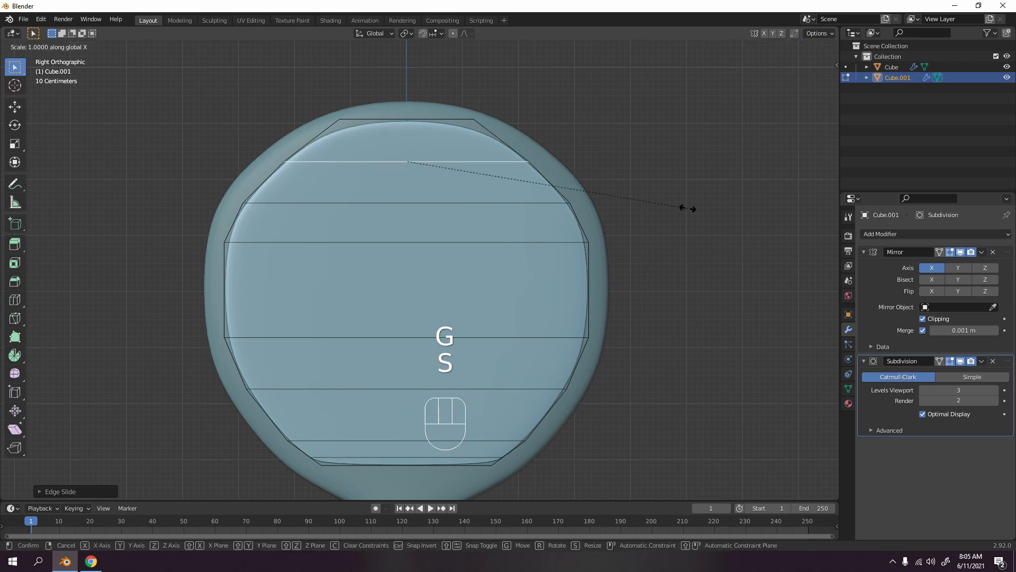
pyautogui.press('y')
pyautogui.click(703, 216)
pyautogui.press('Tab')
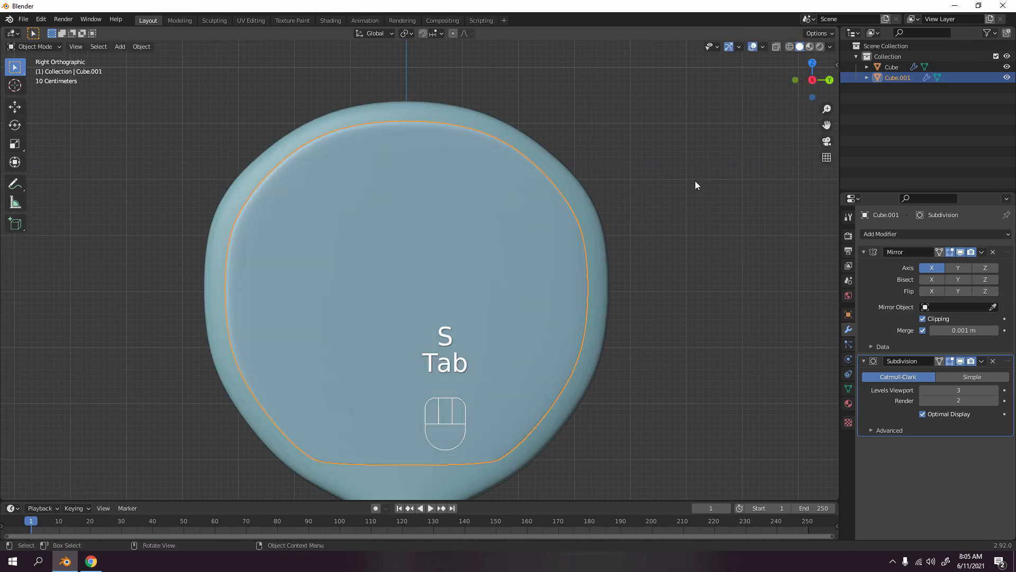
pyautogui.scroll(-4, 635, 222)
# - Slide the covering's edge loop just above the middle down toward the centre and widen it slightly along Y
pyautogui.press('Tab')
pyautogui.scroll(4, 479, 236)
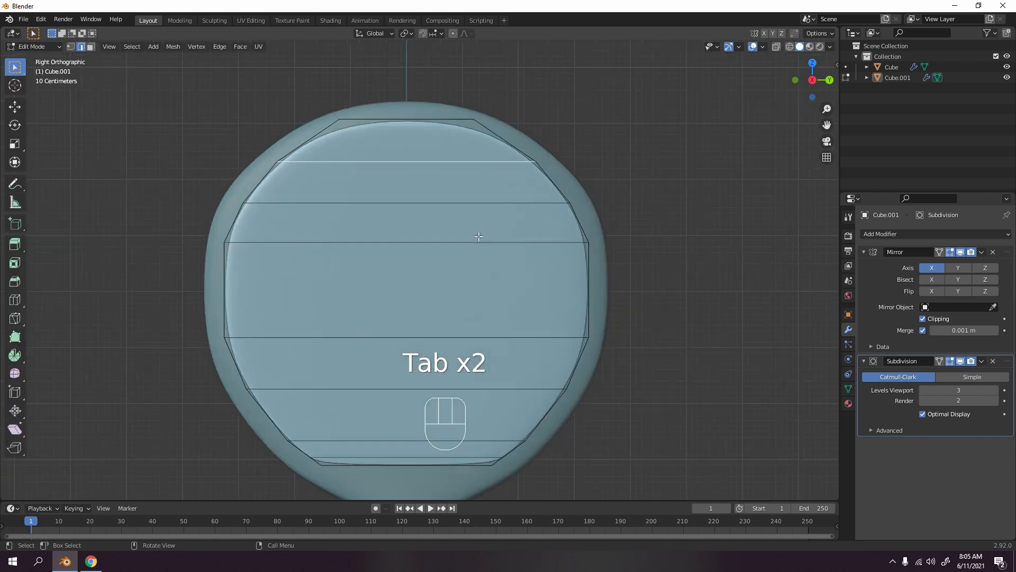
pyautogui.keyDown('alt'); pyautogui.click(478, 243); pyautogui.keyUp('alt')
pyautogui.press('g')
pyautogui.press('g')
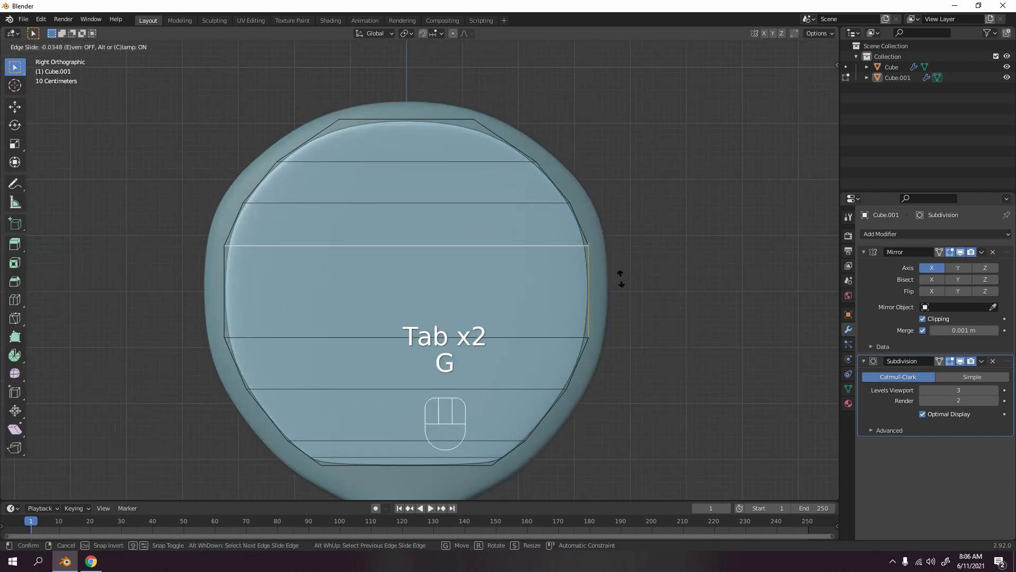
pyautogui.click(625, 294)
pyautogui.press('s')
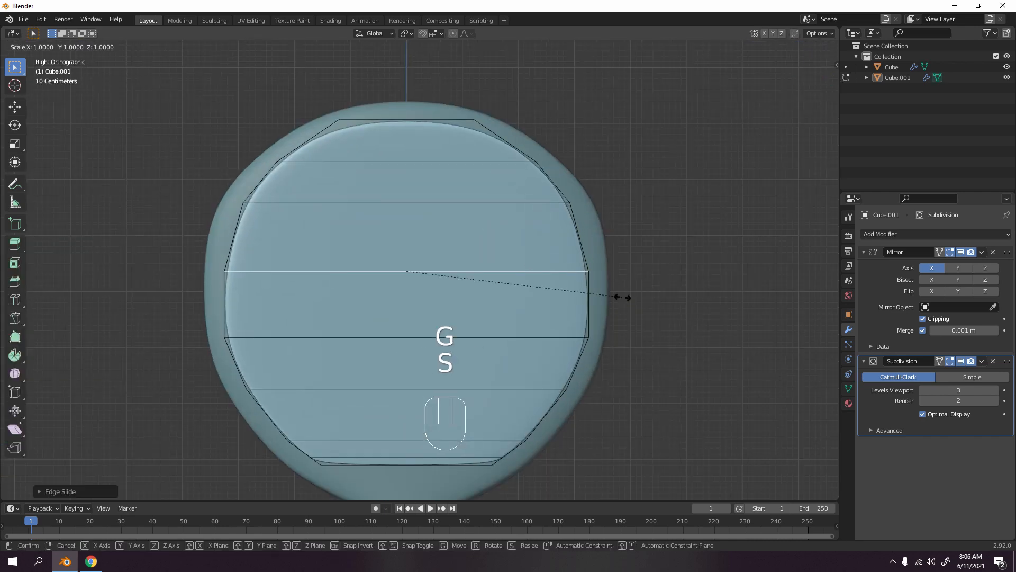
pyautogui.press('y')
pyautogui.click(626, 300)
pyautogui.press('Tab')
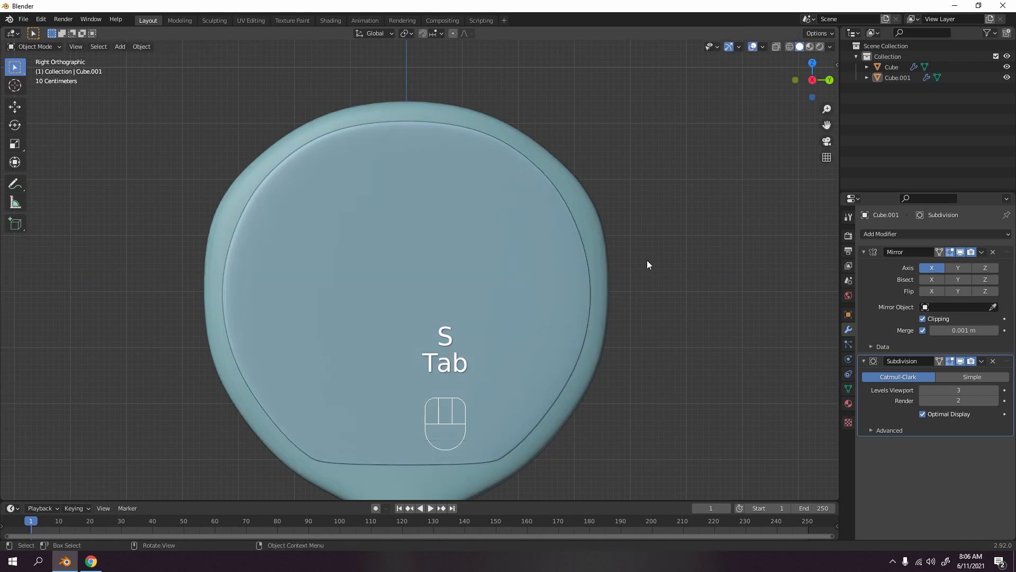
pyautogui.scroll(-4, 646, 260)
pyautogui.moveTo(586, 273); pyautogui.dragTo(413, 345, button='middle')
# - Edit the paddle body and scale its second horizontal edge loop below the top to about 0.98 along Y
pyautogui.press('Tab')
pyautogui.scroll(3, 568, 253)
pyautogui.press('Tab')
pyautogui.click(570, 237)
pyautogui.press('Tab')
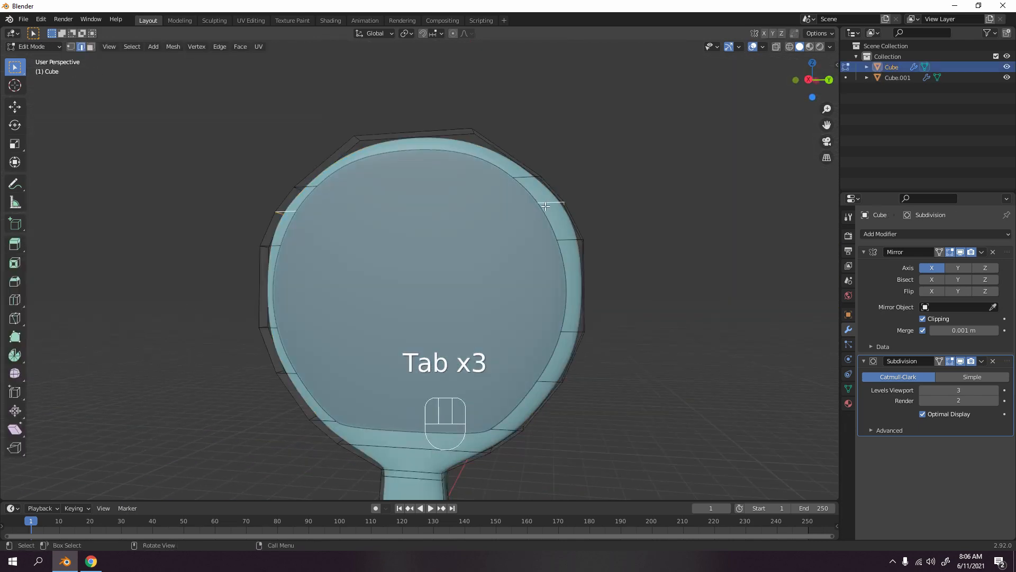
pyautogui.press('KP_1')
pyautogui.press('KP_3')
pyautogui.scroll(2, 602, 251)
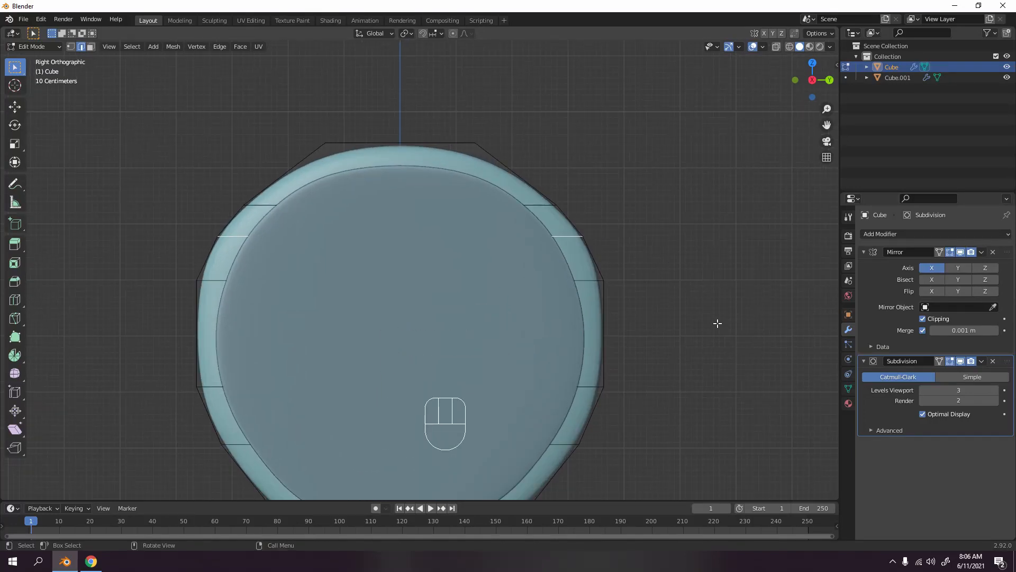
pyautogui.press('s')
pyautogui.press('y')
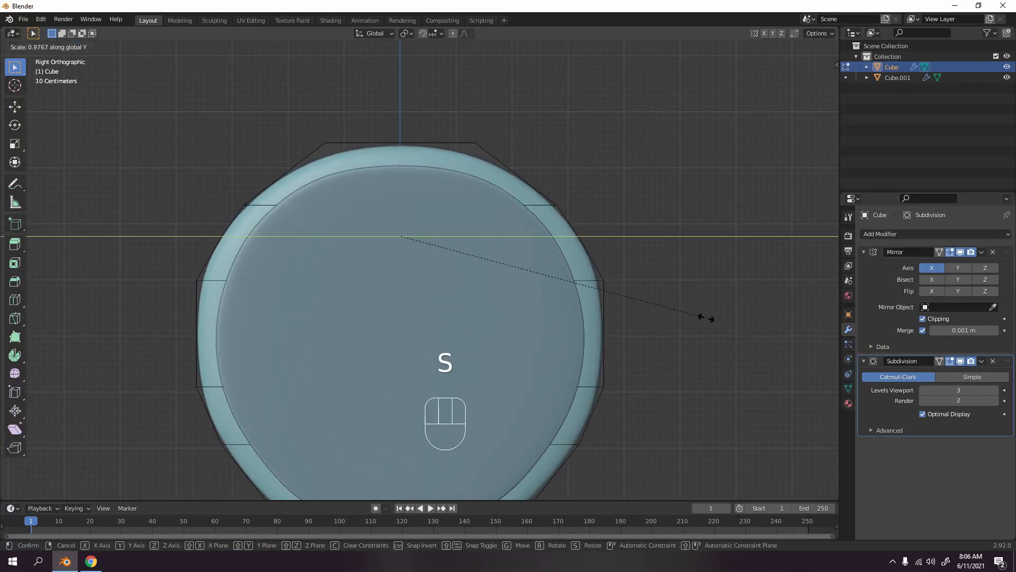
pyautogui.click(706, 318)
# - Scale the body's edge loop at the upper end of its widest part to about 0.995 along Y
pyautogui.keyDown('alt'); pyautogui.click(596, 281); pyautogui.keyUp('alt')
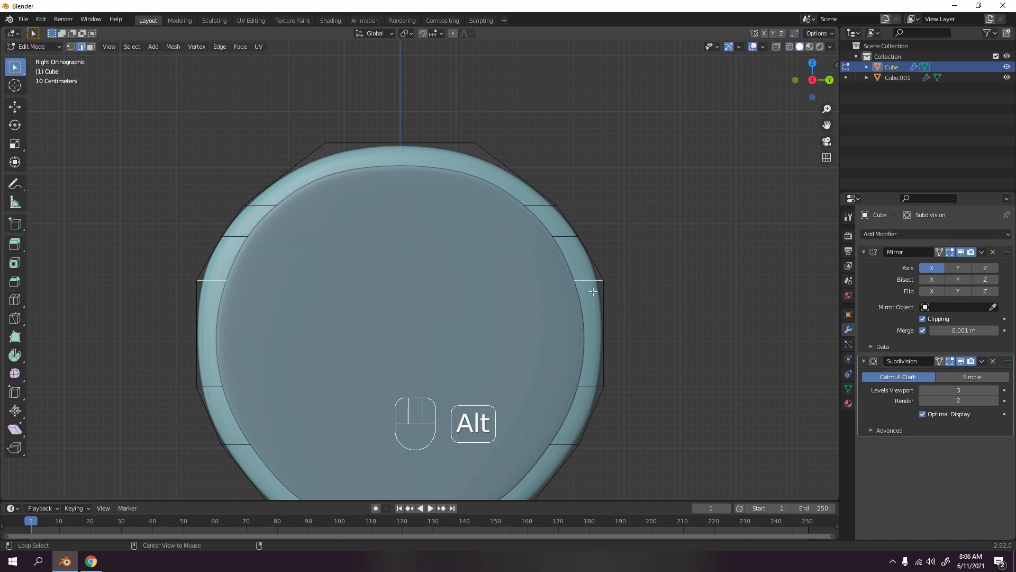
pyautogui.press('s')
pyautogui.press('y')
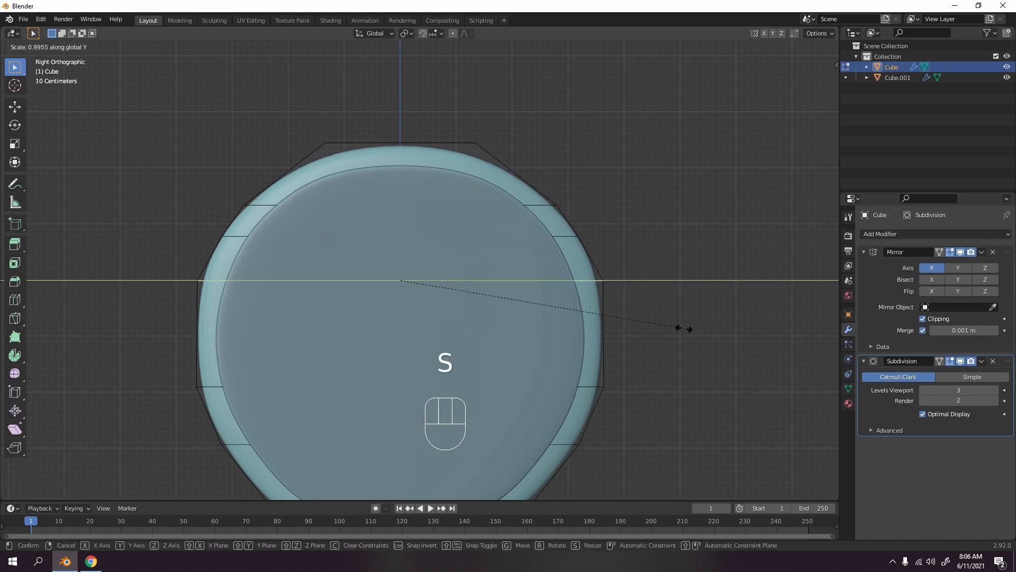
pyautogui.click(681, 329)
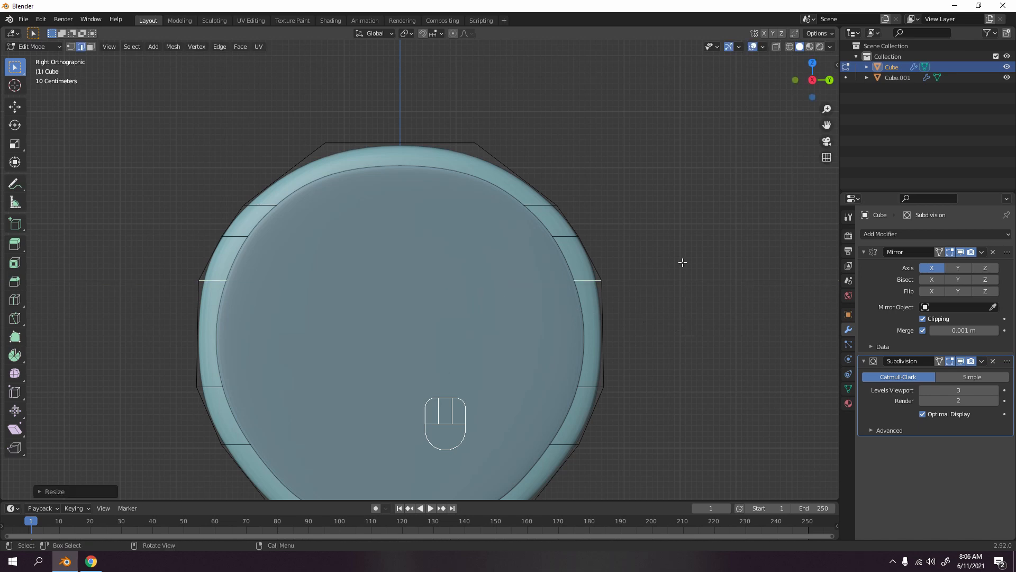
pyautogui.press('Tab')
pyautogui.scroll(-3, 678, 258)
pyautogui.scroll(-1, 477, 256)
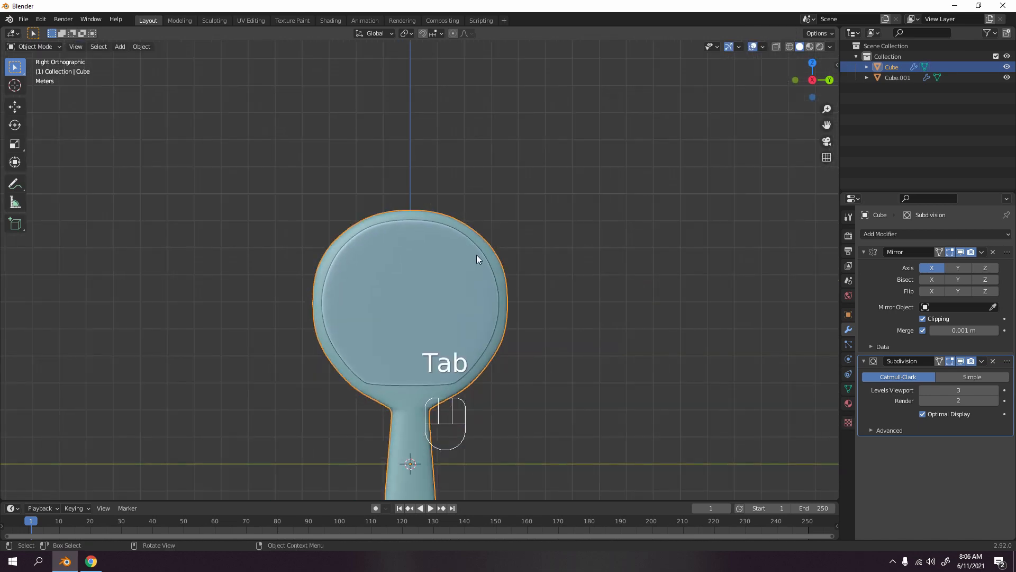
pyautogui.scroll(-2, 431, 269)
pyautogui.moveTo(409, 287); pyautogui.dragTo(485, 288, button='middle')
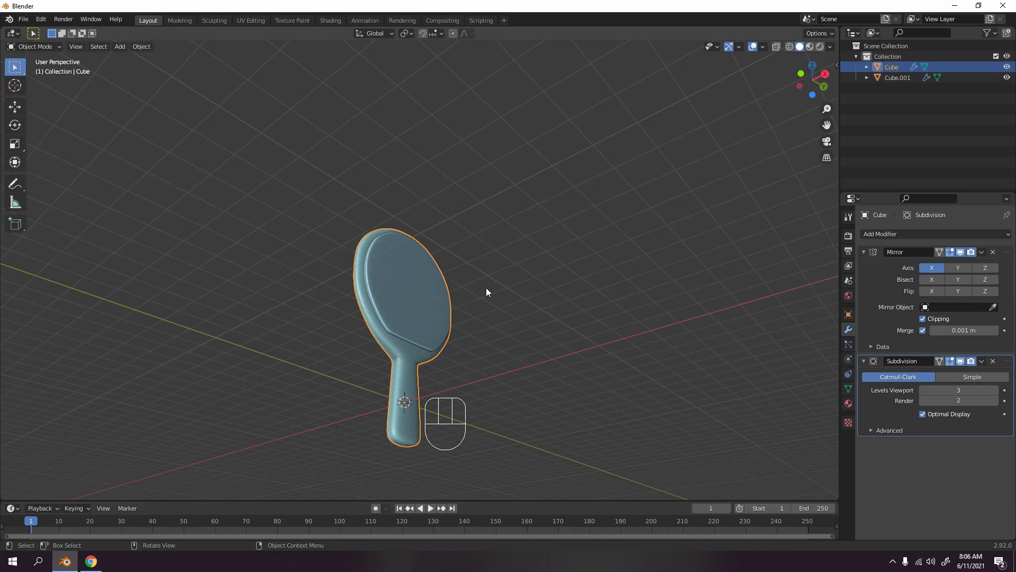
# - In the Shading workspace, change the Base Color of the covering's material to a bright orange-red
pyautogui.click(331, 20)
pyautogui.moveTo(371, 168); pyautogui.dragTo(366, 136, button='middle')
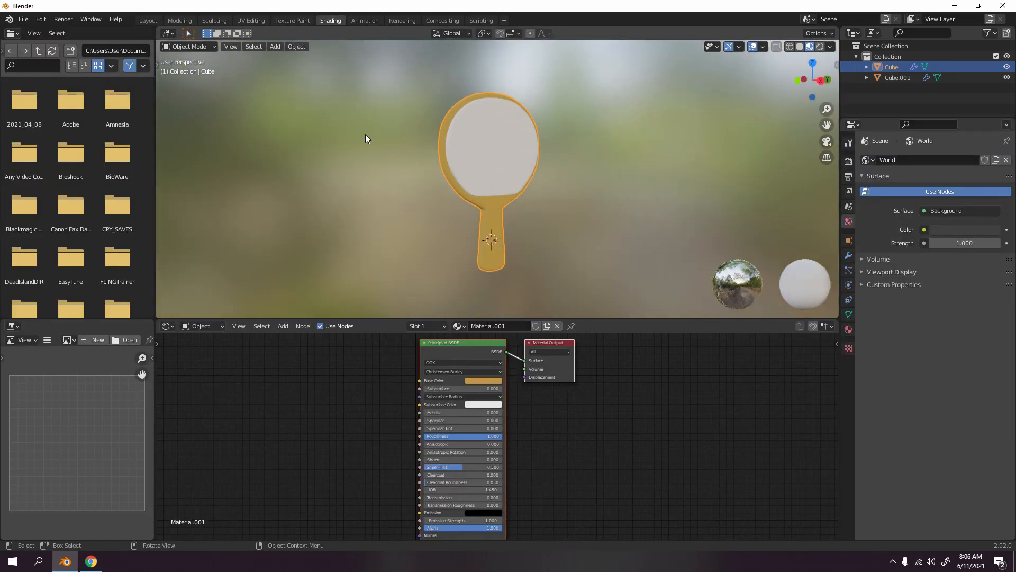
pyautogui.press('Tab')
pyautogui.scroll(4, 511, 153)
pyautogui.press('Tab')
pyautogui.click(487, 160)
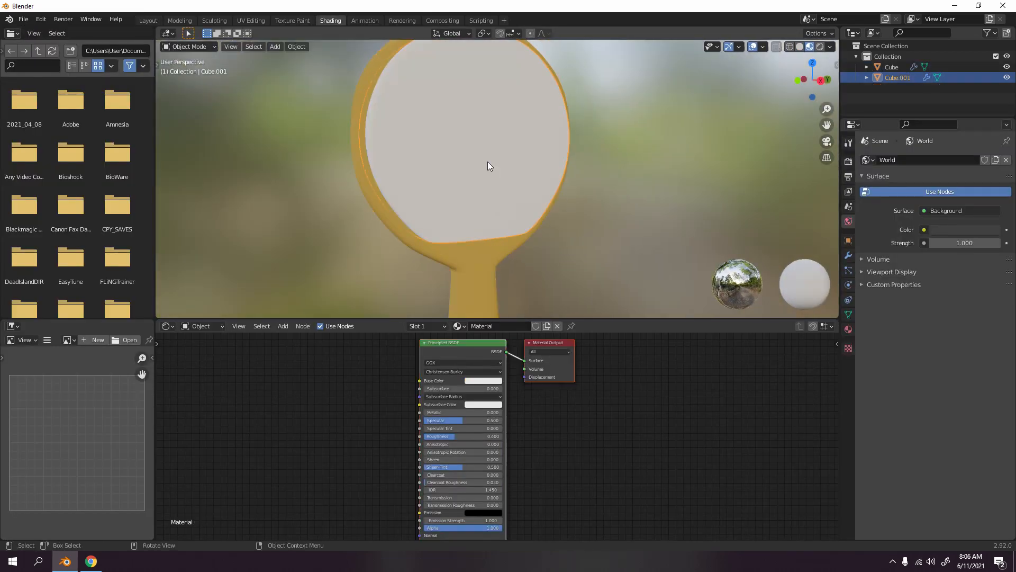
pyautogui.click(491, 192)
pyautogui.click(491, 193)
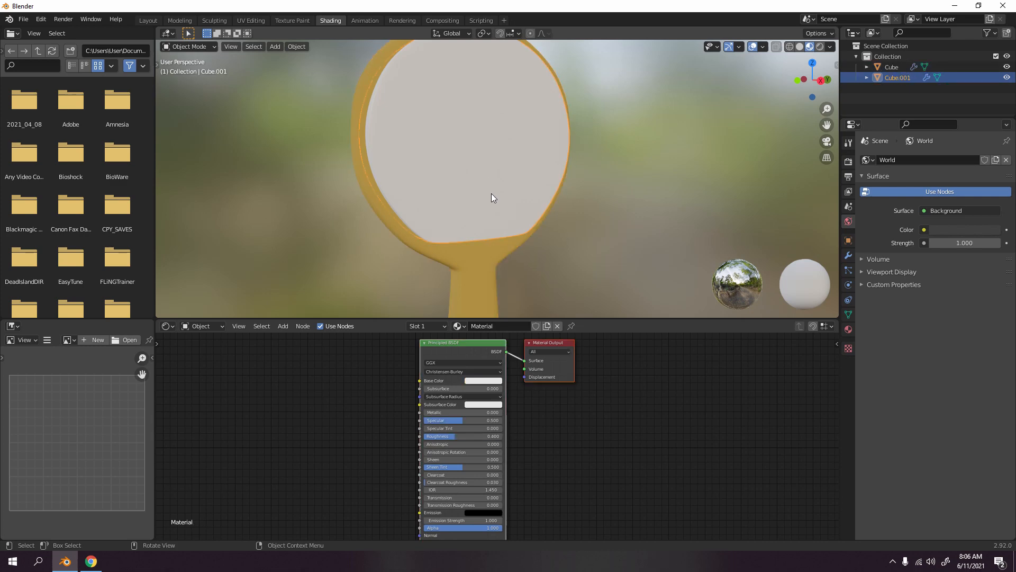
pyautogui.click(484, 381)
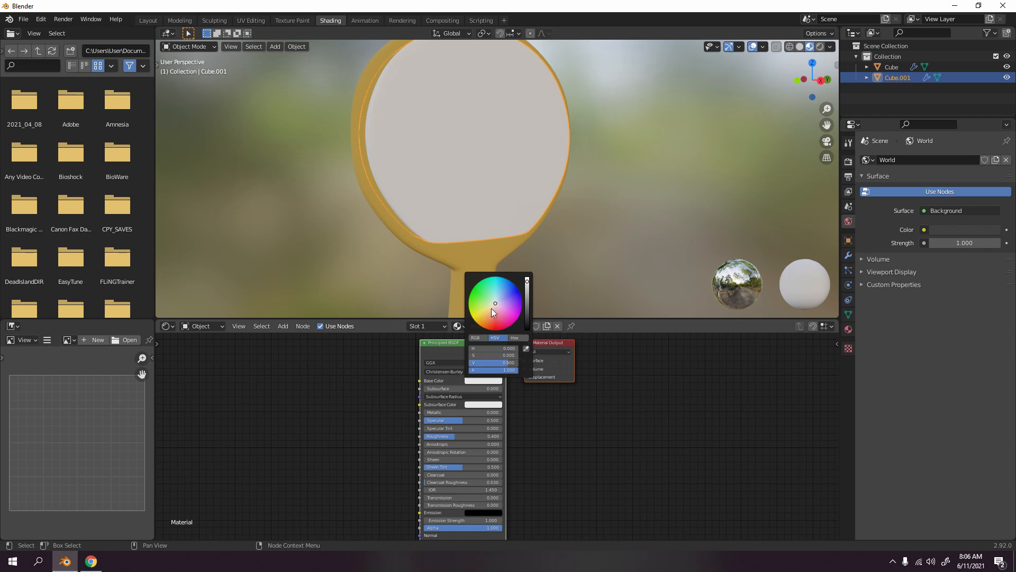
pyautogui.moveTo(492, 308); pyautogui.dragTo(488, 329)
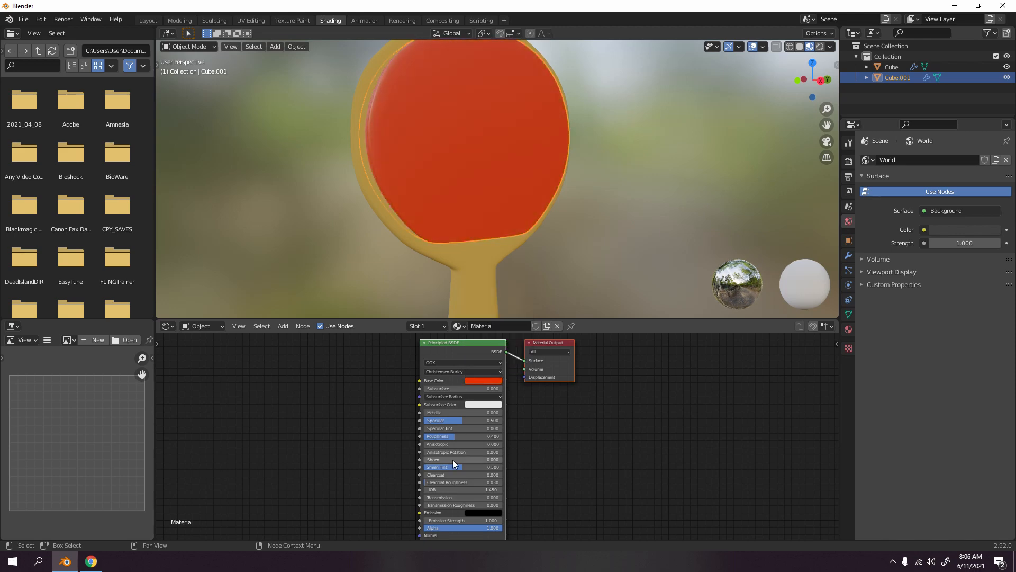
# - Set the Roughness of the covering's red material to 1.0
pyautogui.moveTo(347, 192); pyautogui.dragTo(415, 200, button='middle')
pyautogui.click(526, 239)
pyautogui.moveTo(526, 244); pyautogui.dragTo(437, 243, button='middle')
pyautogui.scroll(5, 444, 213)
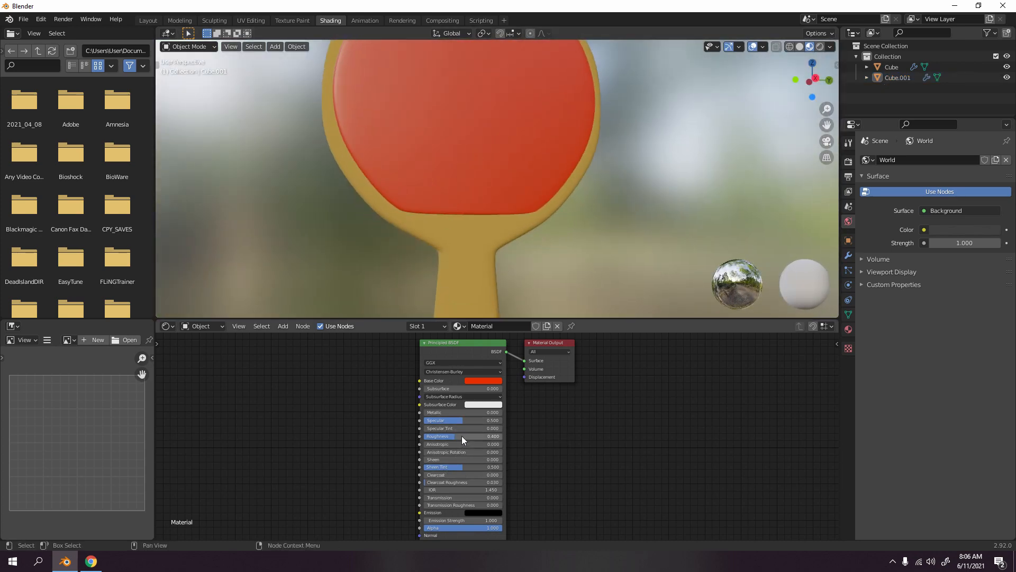
pyautogui.moveTo(462, 436); pyautogui.dragTo(510, 436)
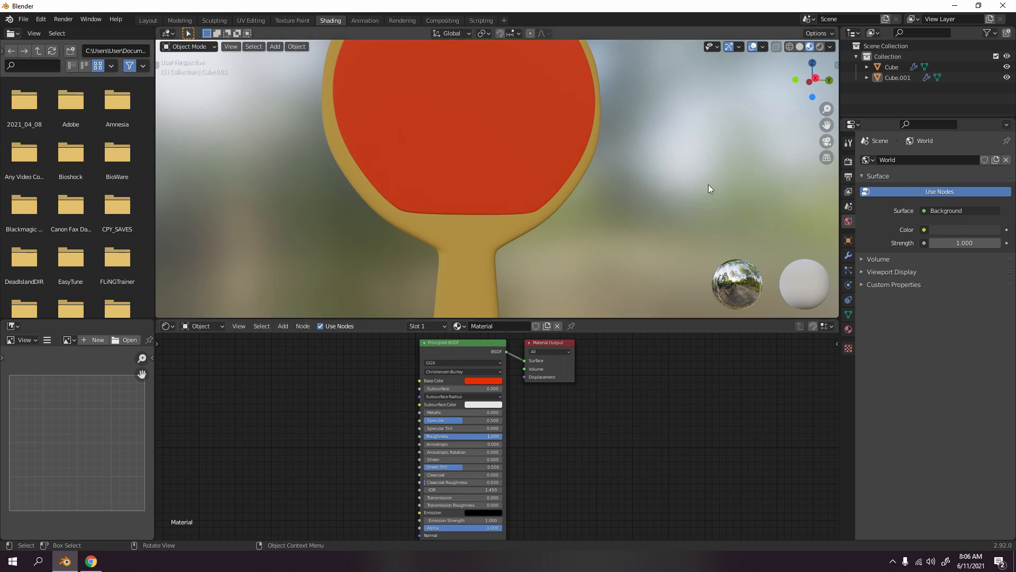
# - Add a Noise Texture node beside the covering material's Principled BSDF
pyautogui.scroll(-1, 301, 429)
pyautogui.keyDown('shift'); pyautogui.scroll(-1, 302, 430); pyautogui.keyUp('shift')
pyautogui.keyDown('shift'); pyautogui.moveTo(302, 430); pyautogui.dragTo(379, 347, button='middle'); pyautogui.keyUp('shift')
pyautogui.scroll(5, 325, 366)
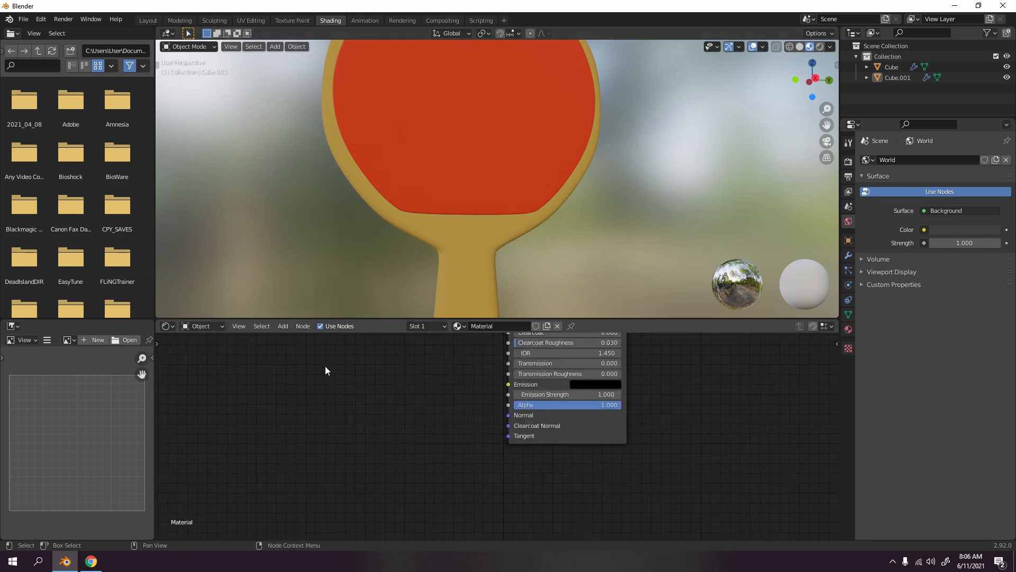
pyautogui.scroll(5, 375, 449)
pyautogui.moveTo(376, 441); pyautogui.dragTo(384, 479, button='middle')
pyautogui.hotkey('shift', 'a')
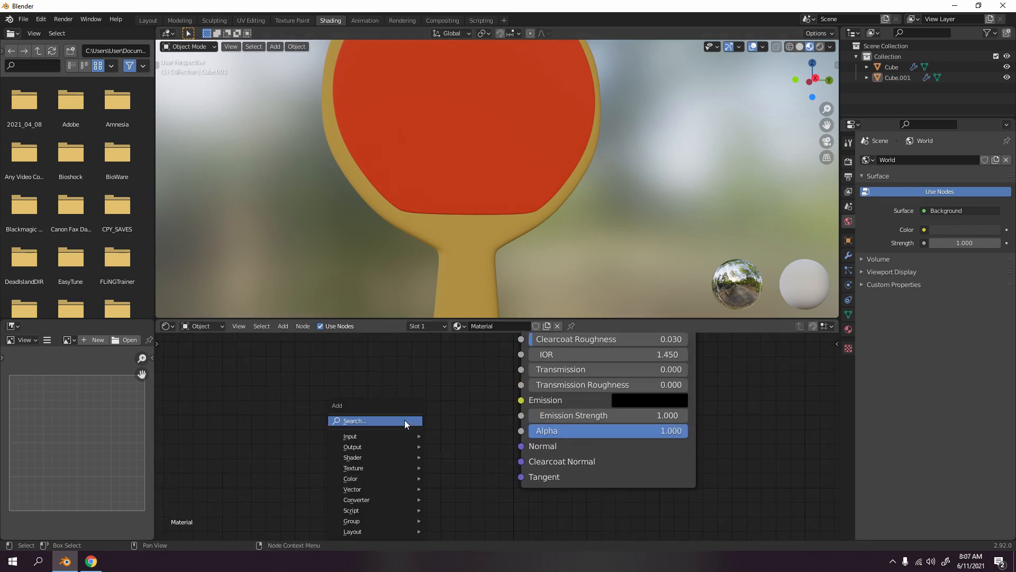
pyautogui.moveTo(403, 469)
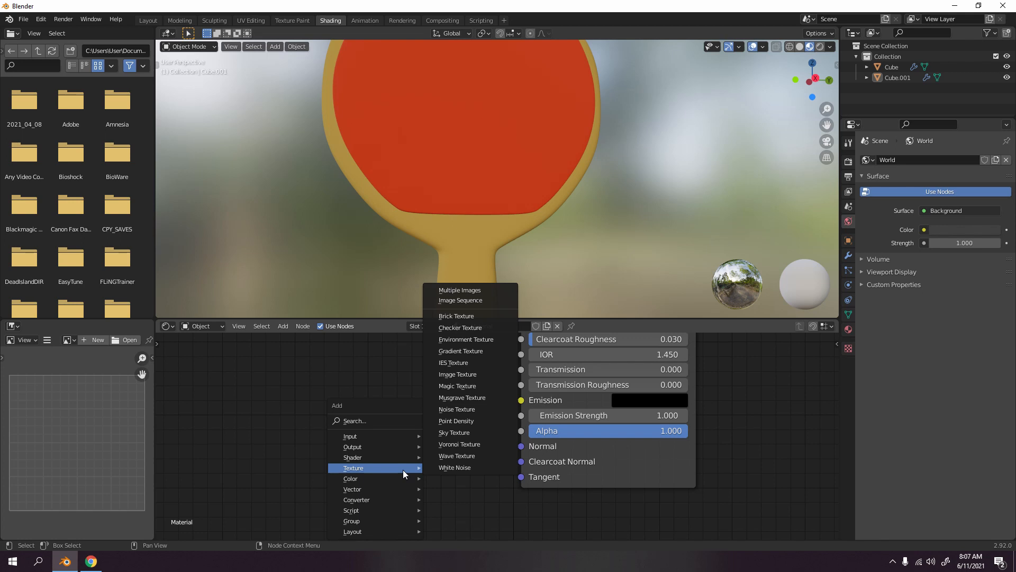
pyautogui.click(487, 409)
pyautogui.click(478, 431)
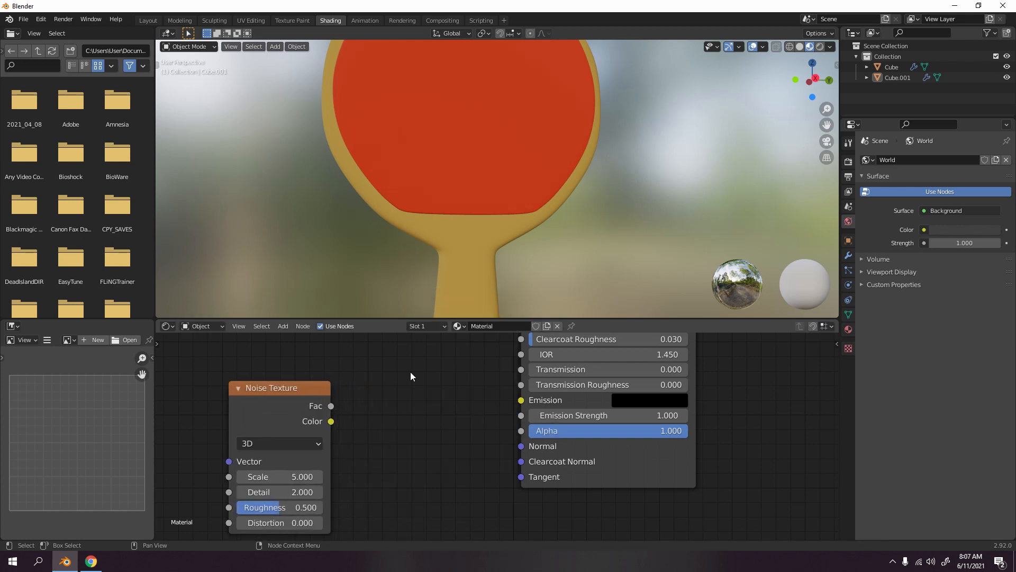
# - Add a Bump node, linking its Normal output to the shader's Normal input and the noise texture's Fac to its Height
pyautogui.hotkey('shift', 'a')
pyautogui.moveTo(409, 390)
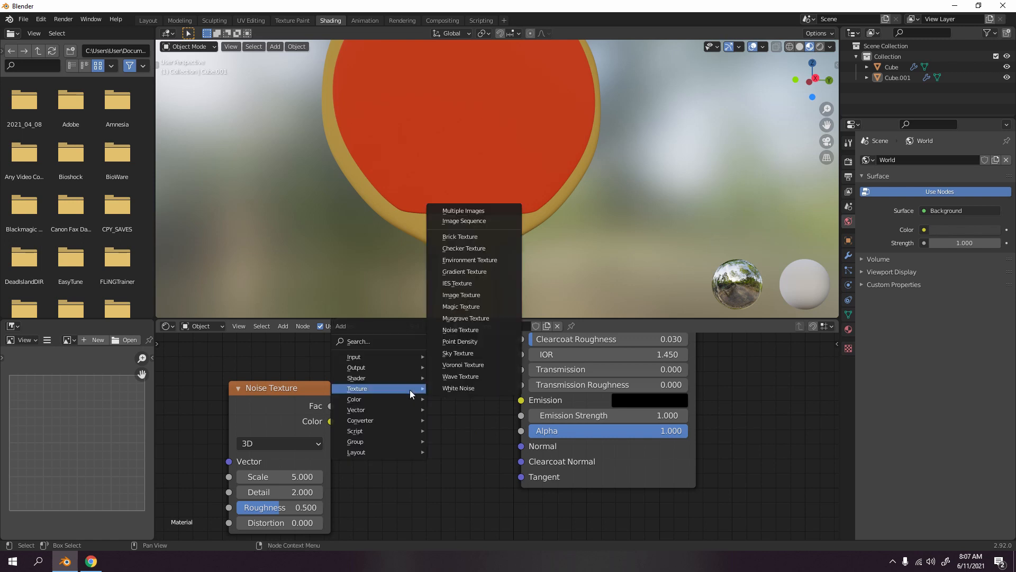
pyautogui.moveTo(397, 411)
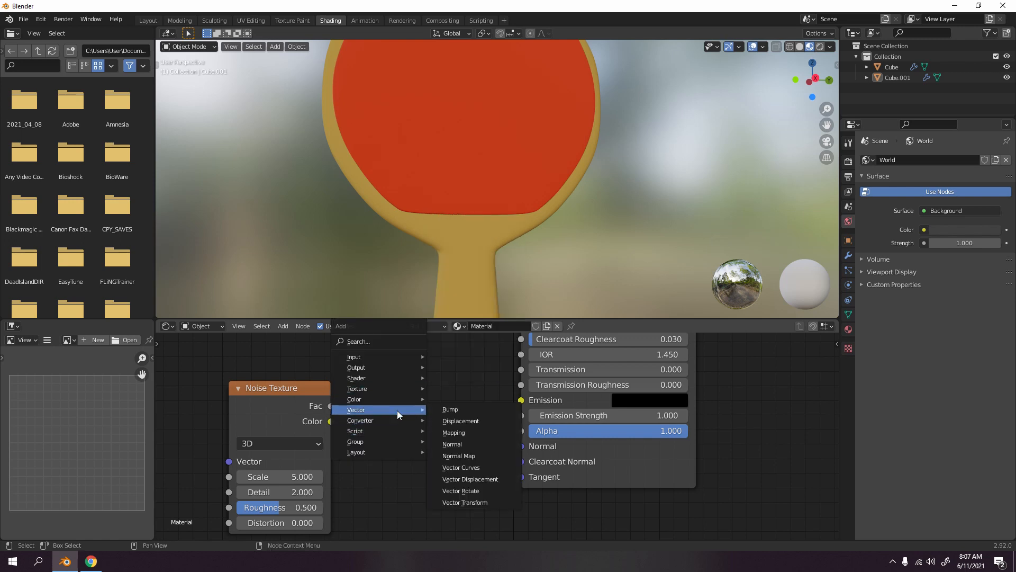
pyautogui.click(448, 412)
pyautogui.click(462, 448)
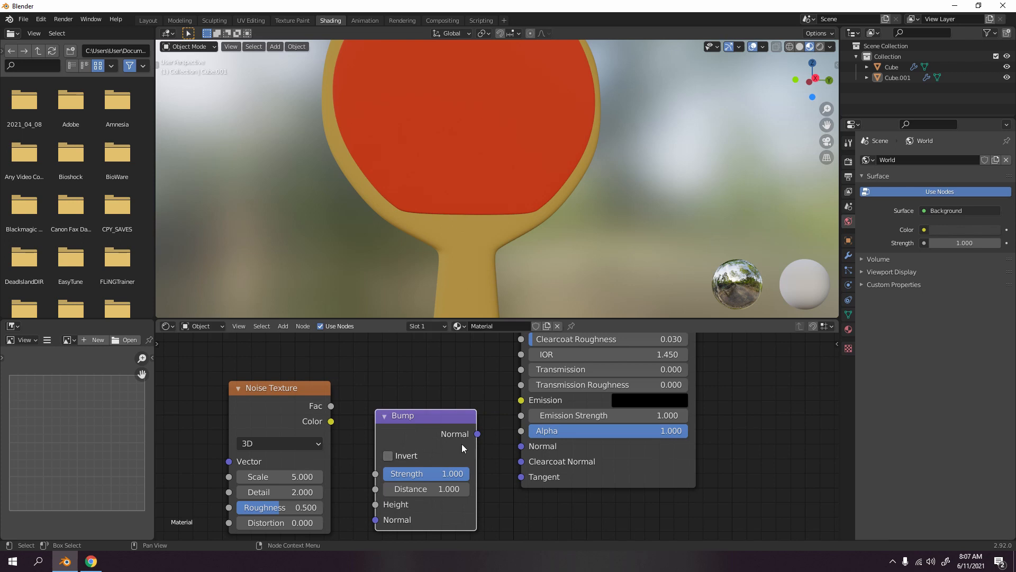
pyautogui.moveTo(477, 434); pyautogui.dragTo(521, 446)
pyautogui.moveTo(332, 406); pyautogui.dragTo(255, 410)
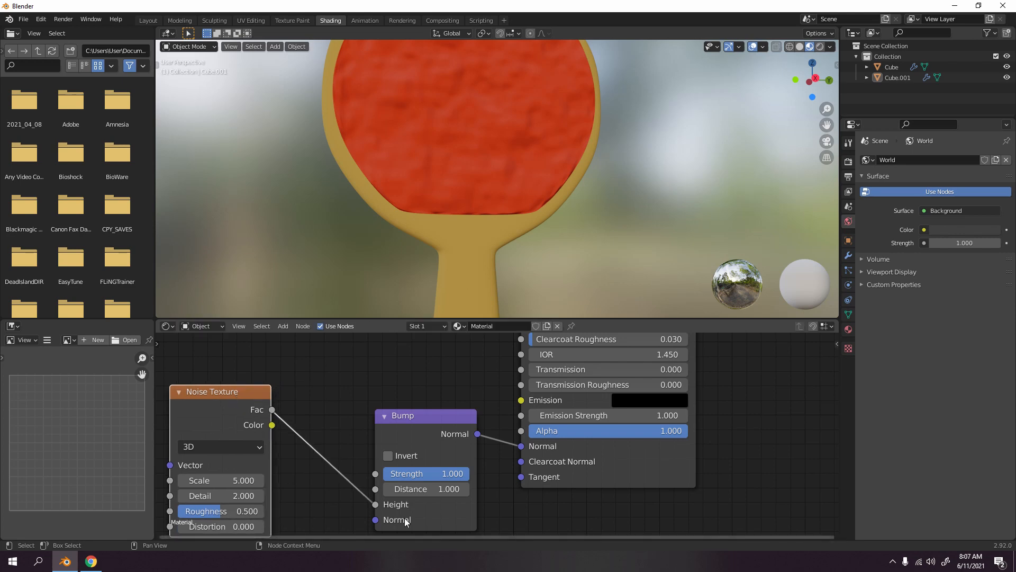
# - Set the Noise Texture's Scale to 14.4, Detail to 9.4, Distortion to 0.7 and Roughness to 1.0
pyautogui.moveTo(429, 211); pyautogui.dragTo(510, 203, button='middle')
pyautogui.moveTo(211, 429); pyautogui.dragTo(452, 373, button='middle')
pyautogui.scroll(4, 259, 401)
pyautogui.moveTo(398, 485); pyautogui.dragTo(423, 484)
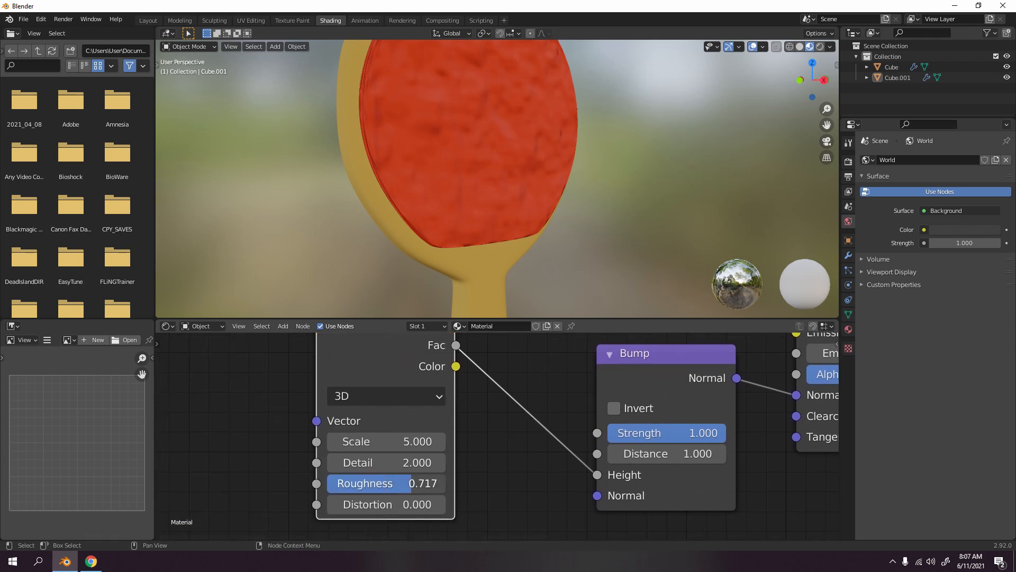
pyautogui.moveTo(371, 462); pyautogui.dragTo(418, 441)
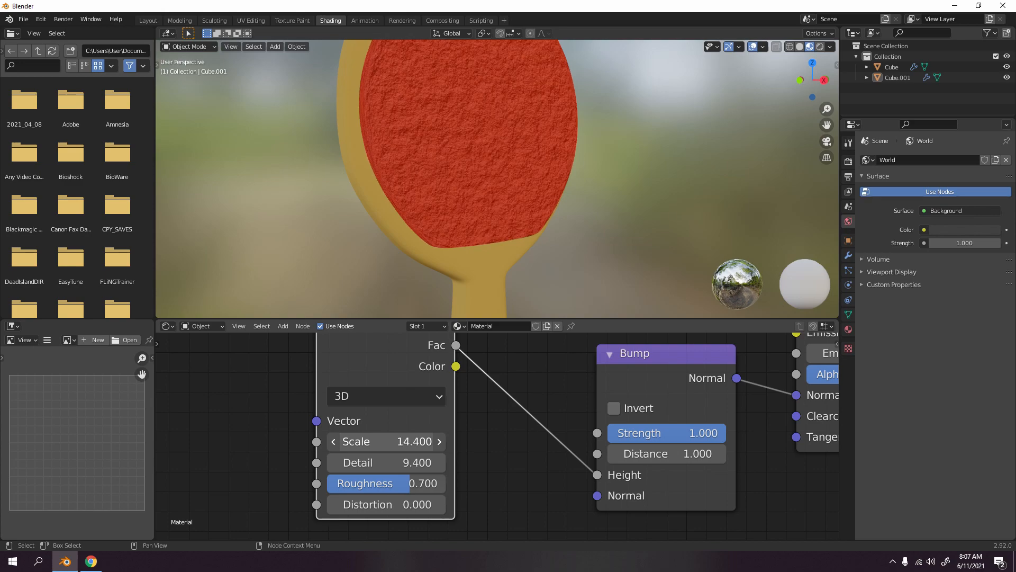
pyautogui.moveTo(402, 503)
pyautogui.mouseDown()
pyautogui.moveTo(391, 504)
pyautogui.moveTo(413, 504)
pyautogui.mouseUp()
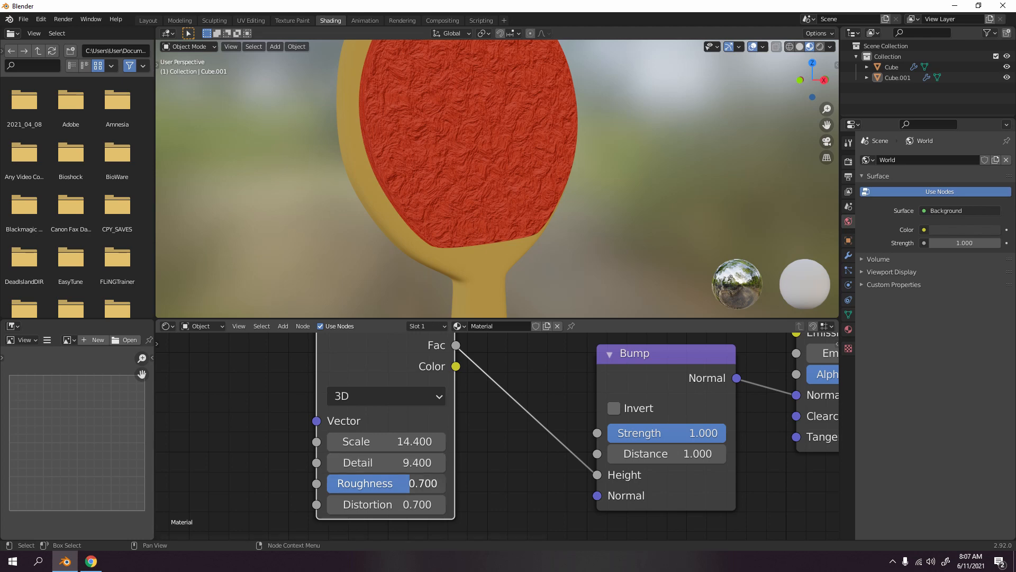
pyautogui.moveTo(410, 483); pyautogui.dragTo(446, 484)
# - Reduce the Bump node's Strength to about 0.275 for a subtler covering texture
pyautogui.moveTo(470, 279); pyautogui.dragTo(550, 288, button='middle')
pyautogui.scroll(5, 494, 204)
pyautogui.scroll(-4, 481, 220)
pyautogui.scroll(2, 648, 394)
pyautogui.scroll(3, 511, 249)
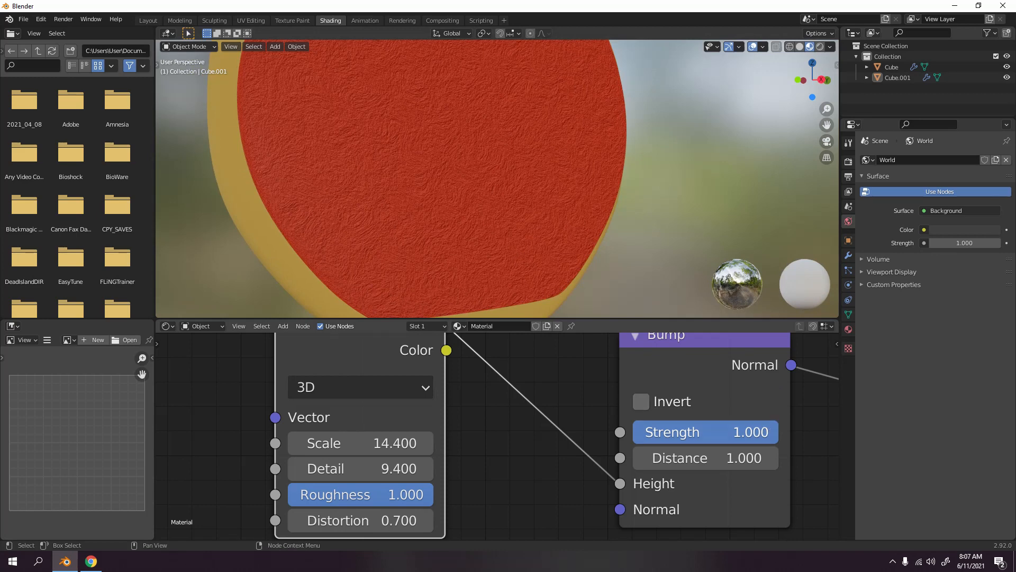
pyautogui.moveTo(762, 432); pyautogui.dragTo(652, 432)
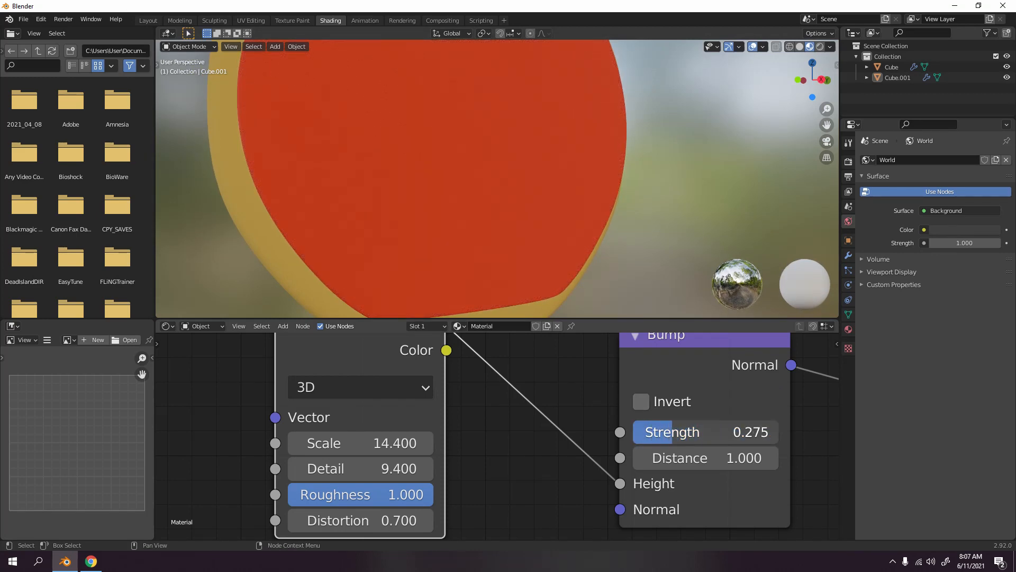
# - Examine the textured paddle from several angles and show the covering's modifiers
pyautogui.scroll(-4, 578, 166)
pyautogui.moveTo(579, 166); pyautogui.dragTo(583, 223, button='middle')
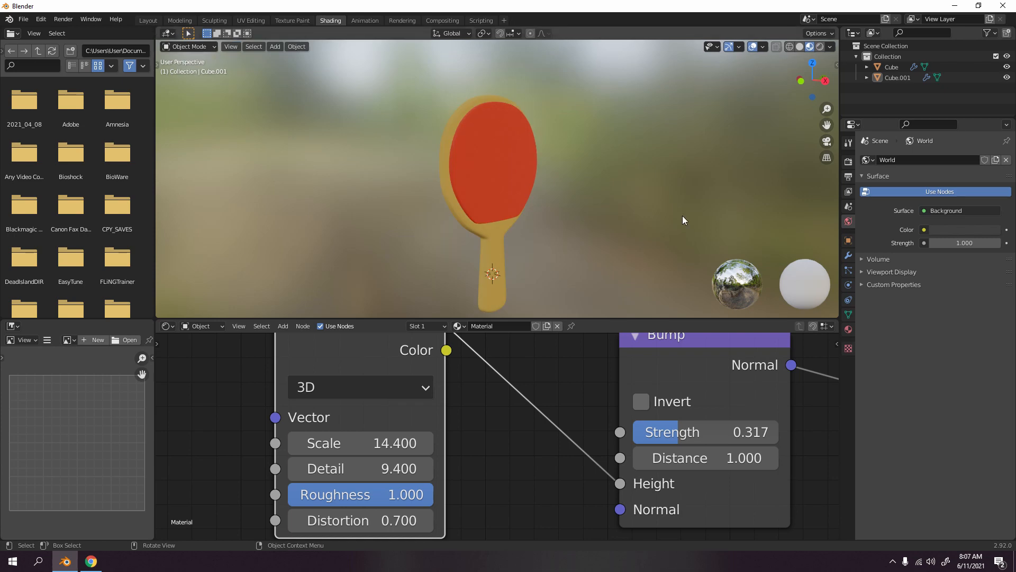
pyautogui.moveTo(324, 91); pyautogui.dragTo(555, 192, button='middle')
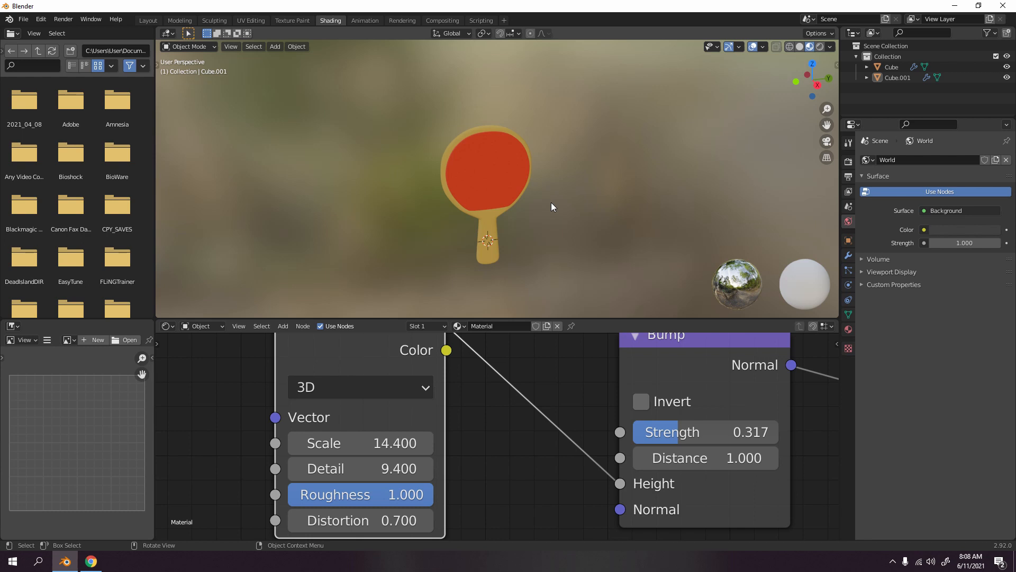
pyautogui.scroll(-4, 591, 393)
pyautogui.click(848, 257)
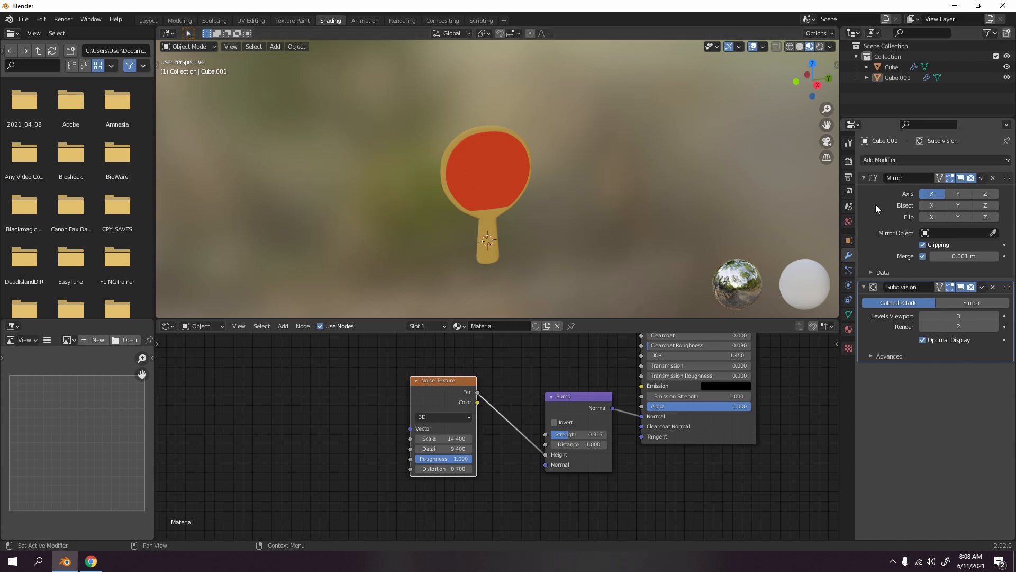
pyautogui.moveTo(579, 148); pyautogui.dragTo(490, 214, button='middle')
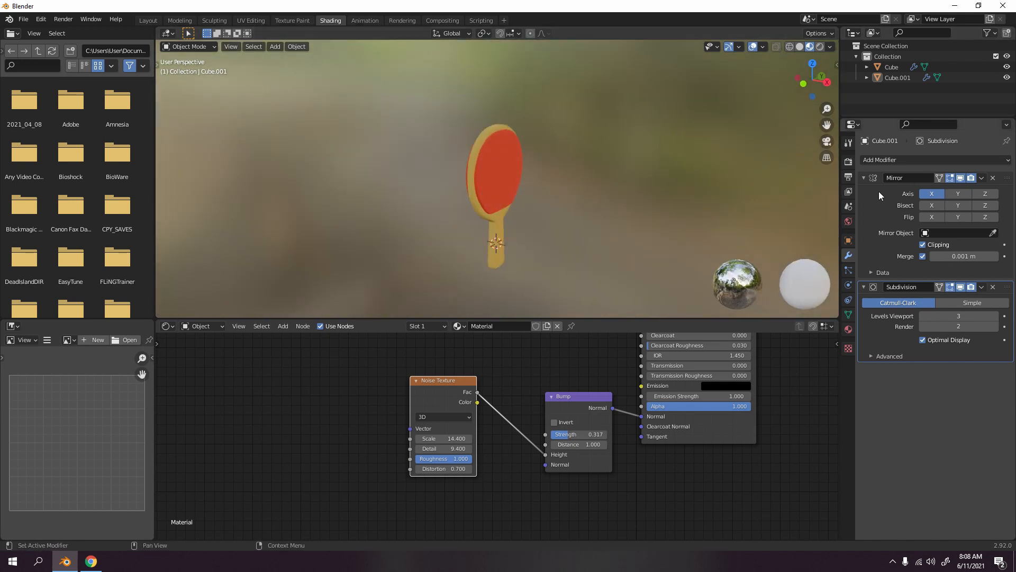
pyautogui.scroll(3, 623, 183)
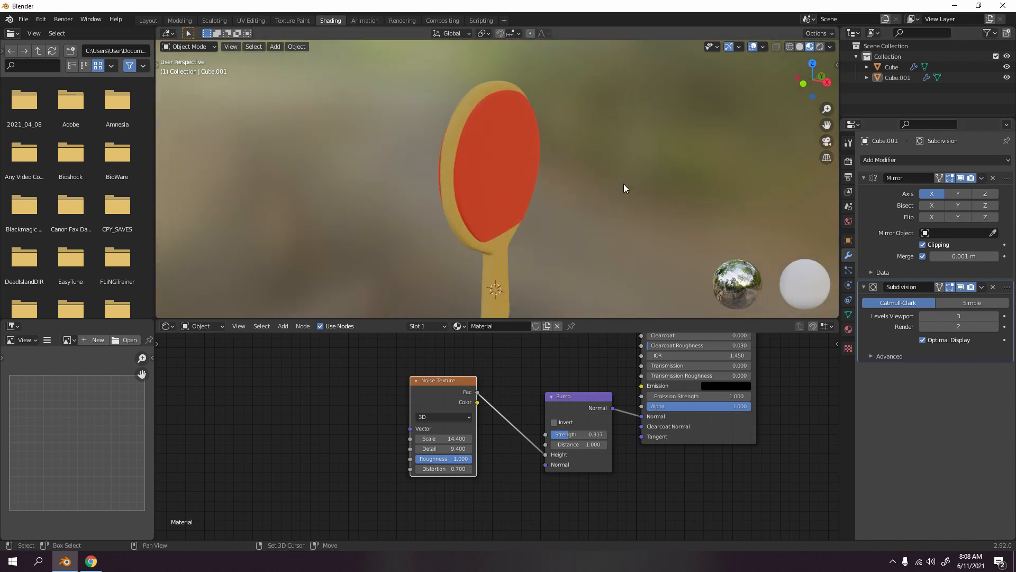
pyautogui.scroll(-3, 624, 183)
# - Switch to the Layout workspace and display the whole paddle in Material Preview shading
pyautogui.click(148, 22)
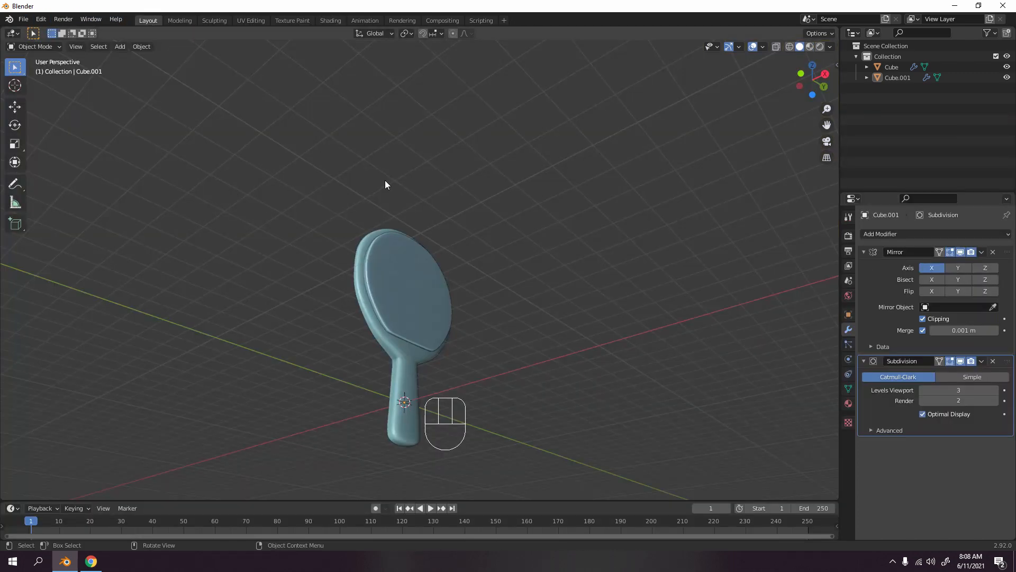
pyautogui.scroll(3, 484, 278)
pyautogui.keyDown('shift'); pyautogui.moveTo(506, 261); pyautogui.dragTo(522, 212, button='middle'); pyautogui.keyUp('shift')
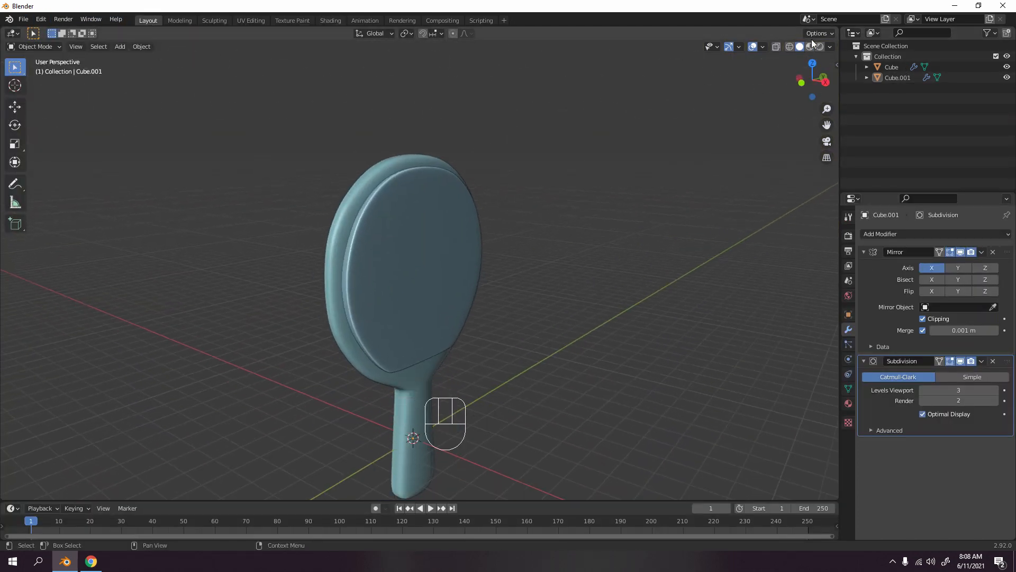
pyautogui.click(811, 47)
# - Apply the Mirror modifier and the Subdivision modifier on the red covering object
pyautogui.click(888, 287)
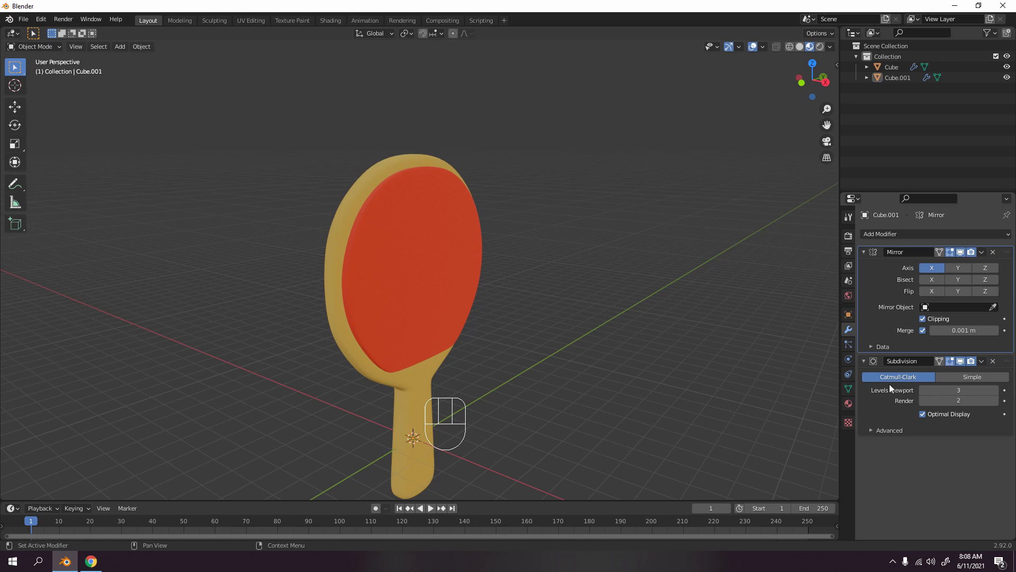
pyautogui.click(887, 414)
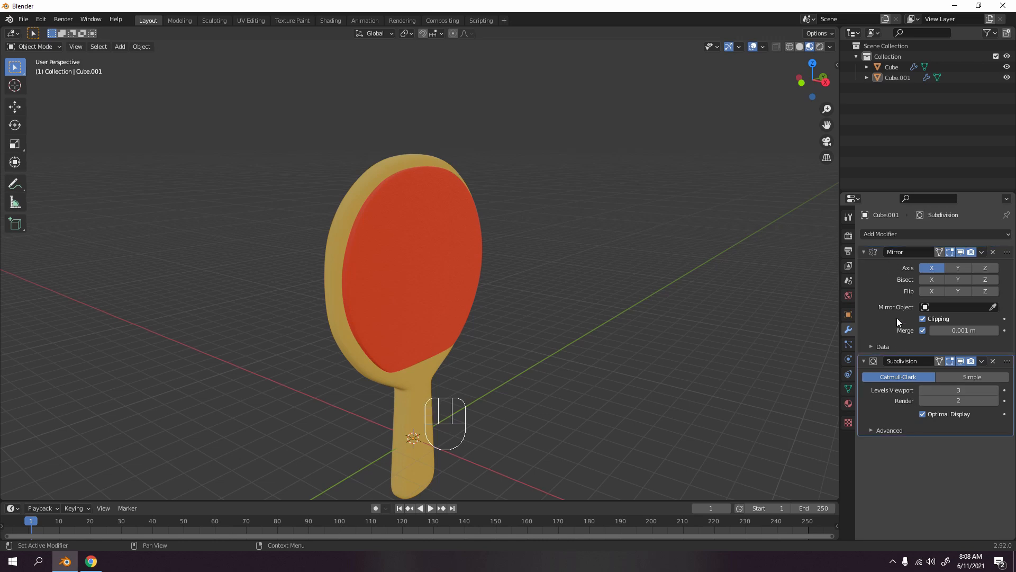
pyautogui.click(875, 270)
pyautogui.hotkey('ctrl', 'a')
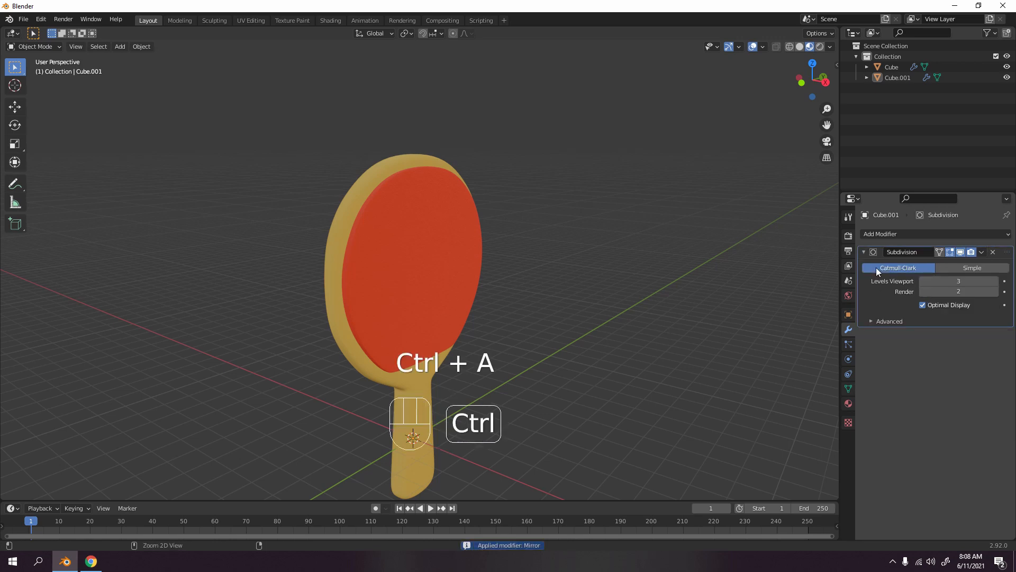
pyautogui.hotkey('ctrl', 'a')
# - Inspect the covering's mesh in and out of Edit Mode, ending in Object Mode
pyautogui.press('Tab')
pyautogui.moveTo(456, 270); pyautogui.dragTo(515, 171, button='middle')
pyautogui.press('Tab')
pyautogui.press('Tab')
pyautogui.press('Tab')
pyautogui.press('Tab')
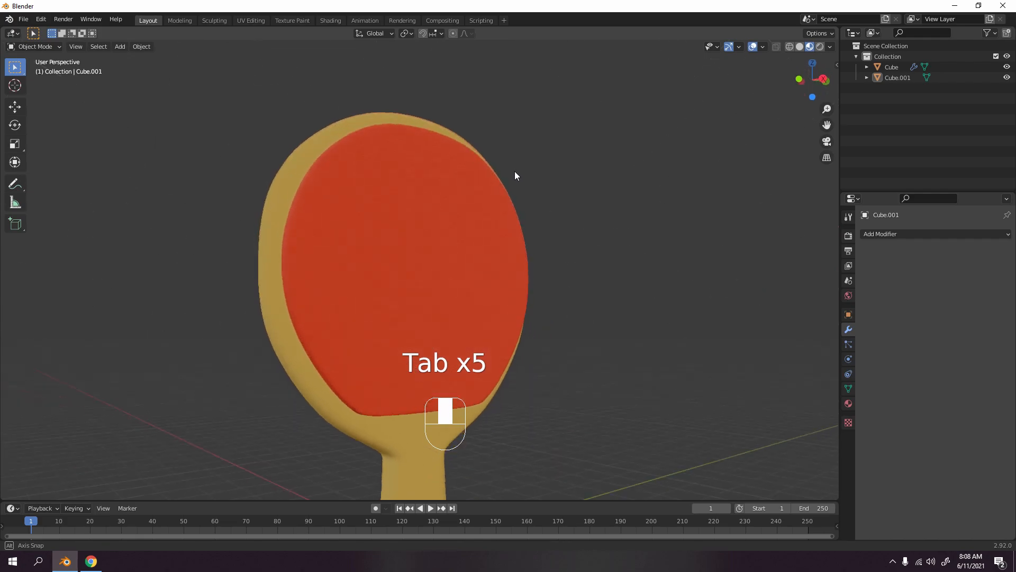
pyautogui.scroll(-5, 509, 193)
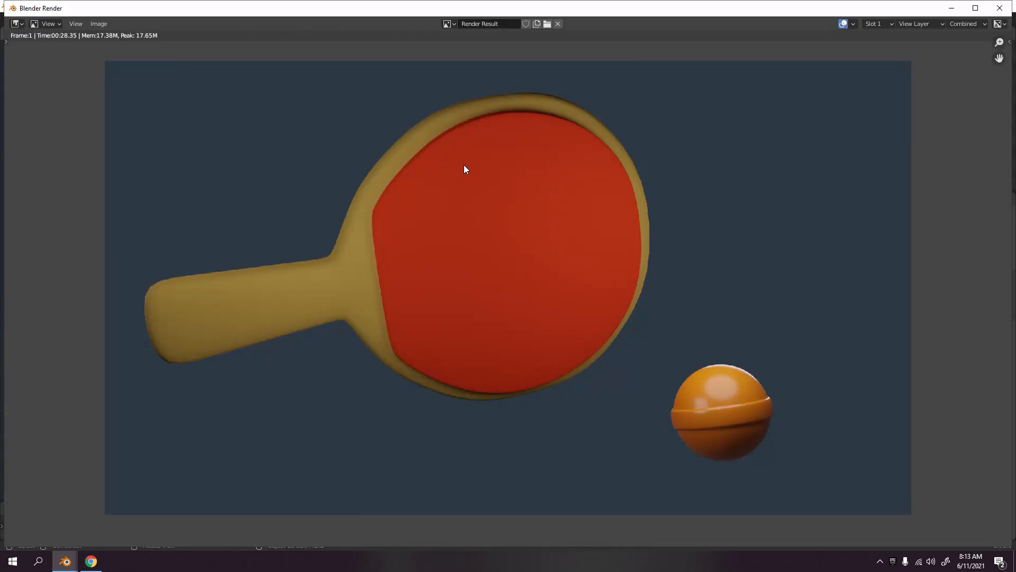